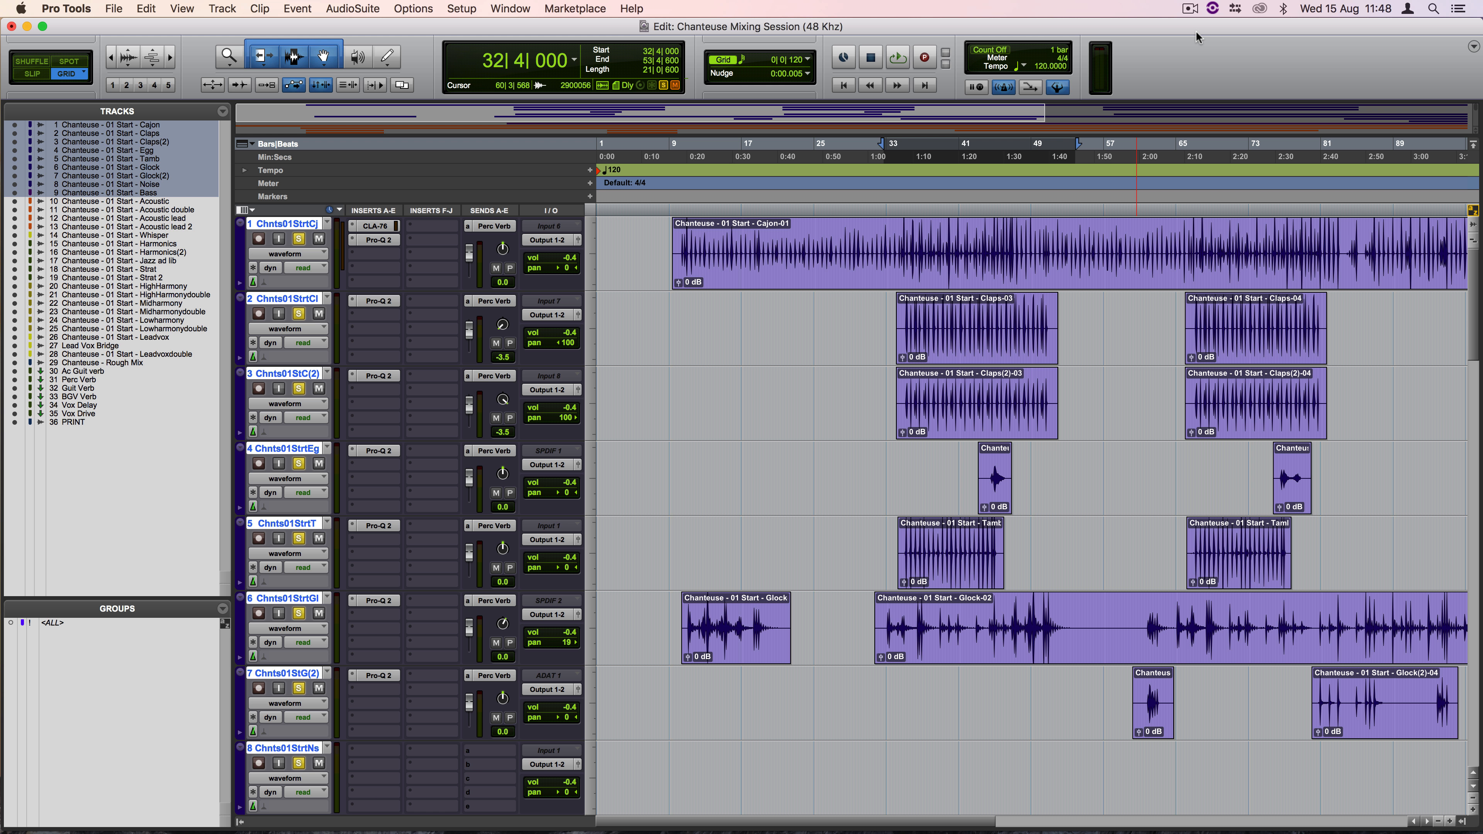
# Step: Start looped playback with the percussion and bass, and add acoustic guitar tracks 10 through 13 to the soloed tracks
pyautogui.press('space')
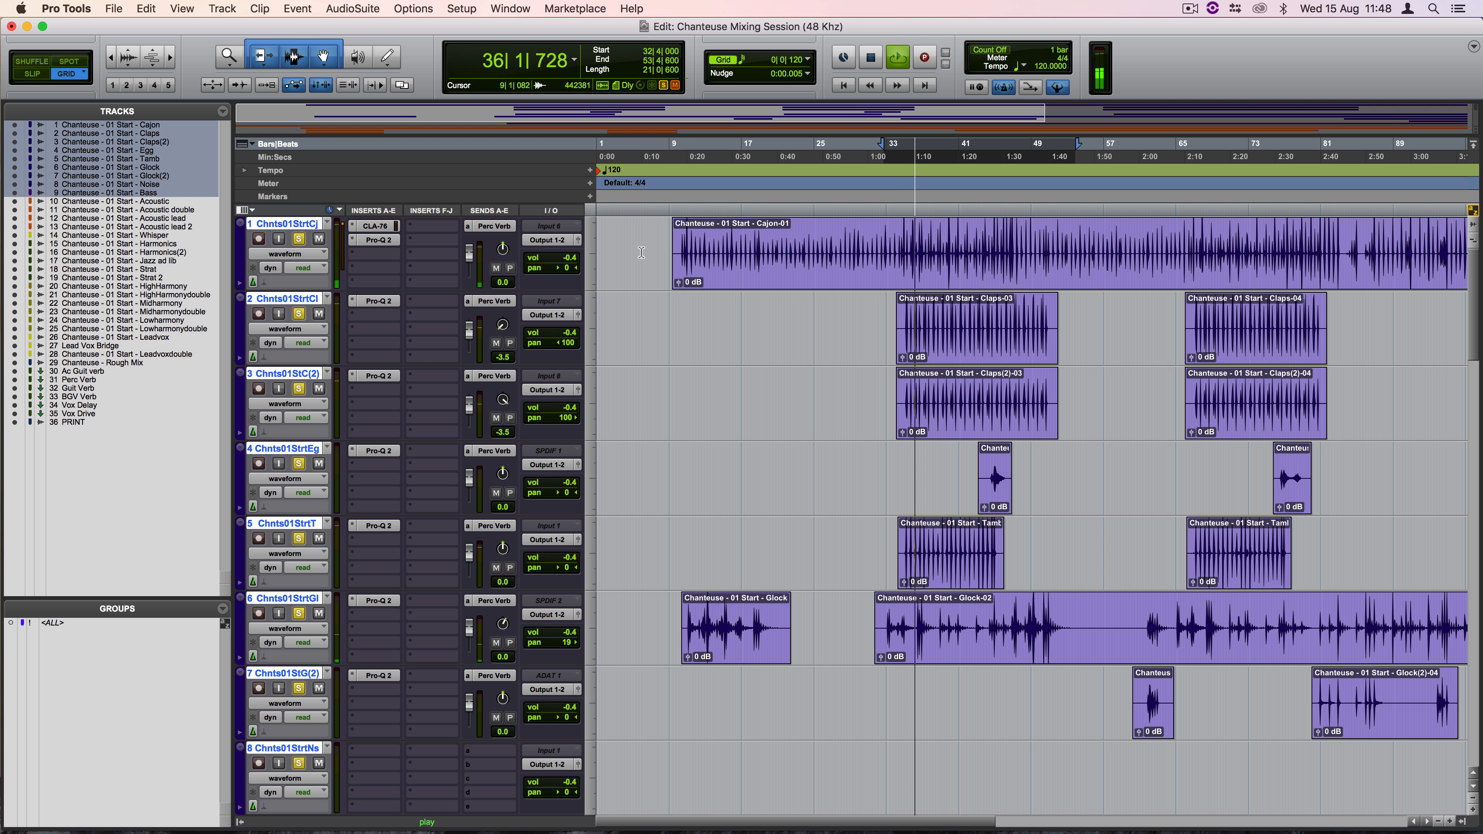
pyautogui.scroll(-5, 447, 362)
pyautogui.scroll(-3, 373, 410)
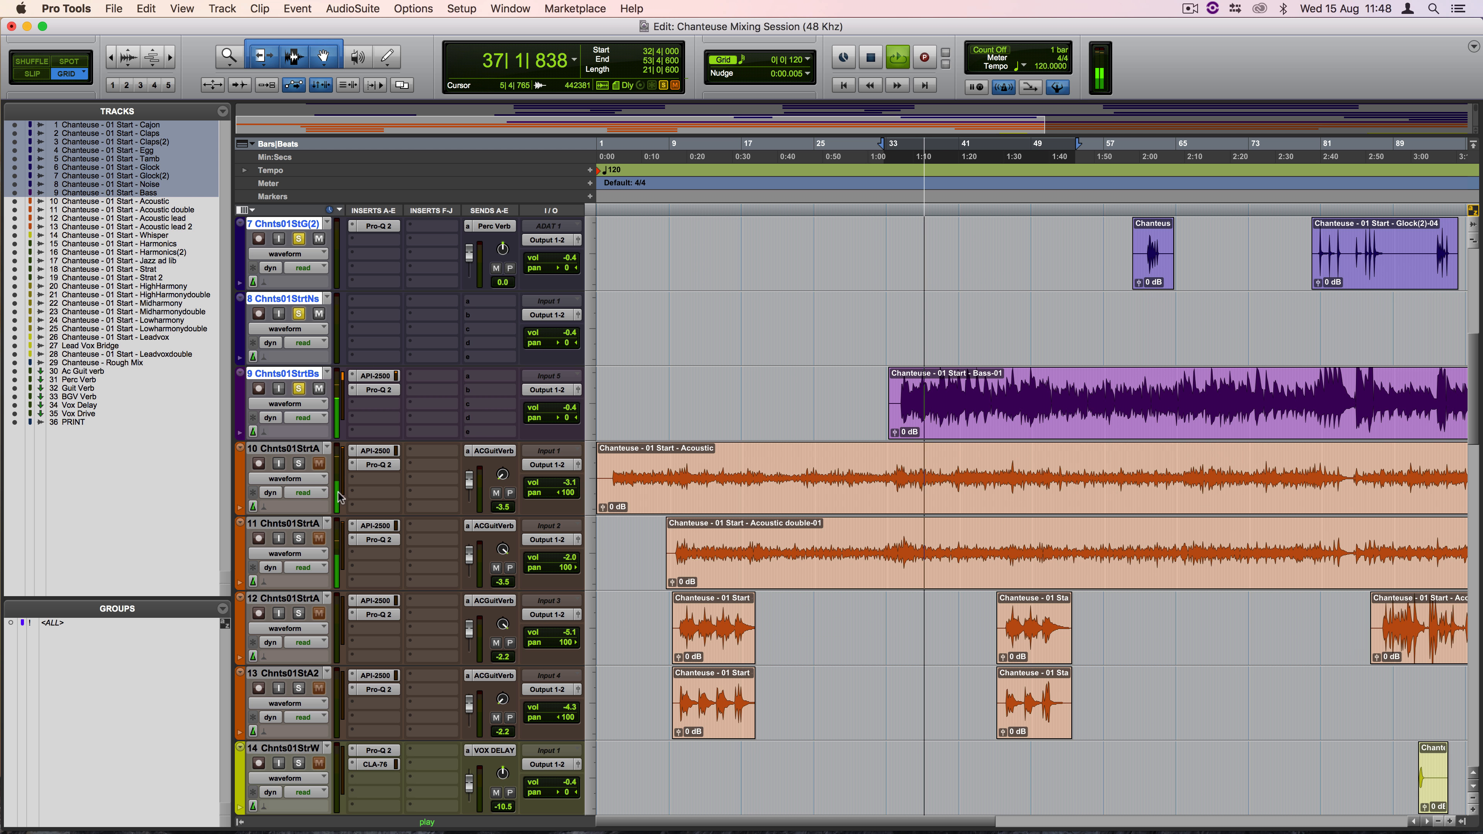
pyautogui.click(298, 463)
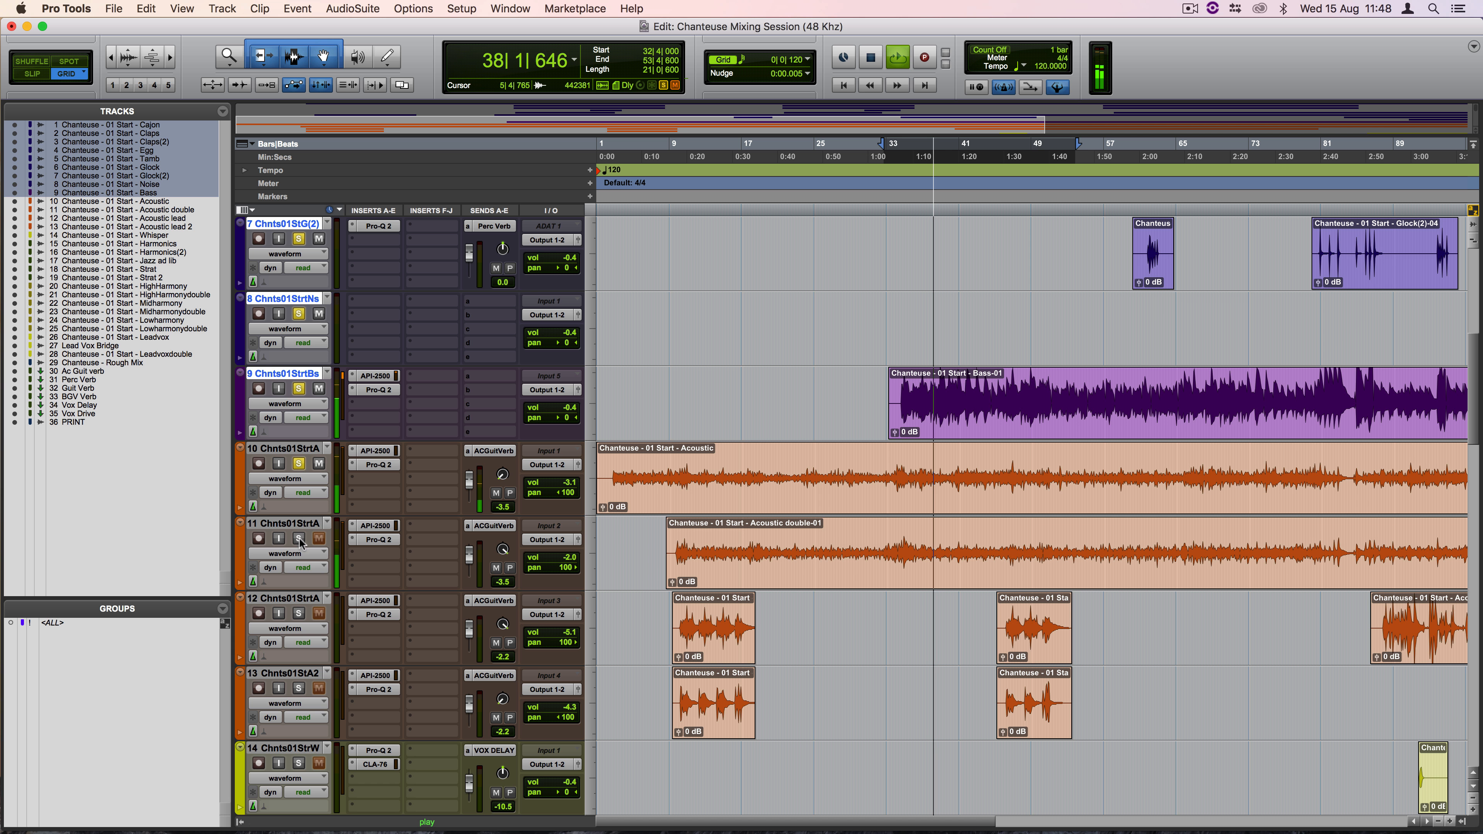
pyautogui.click(299, 538)
pyautogui.click(299, 615)
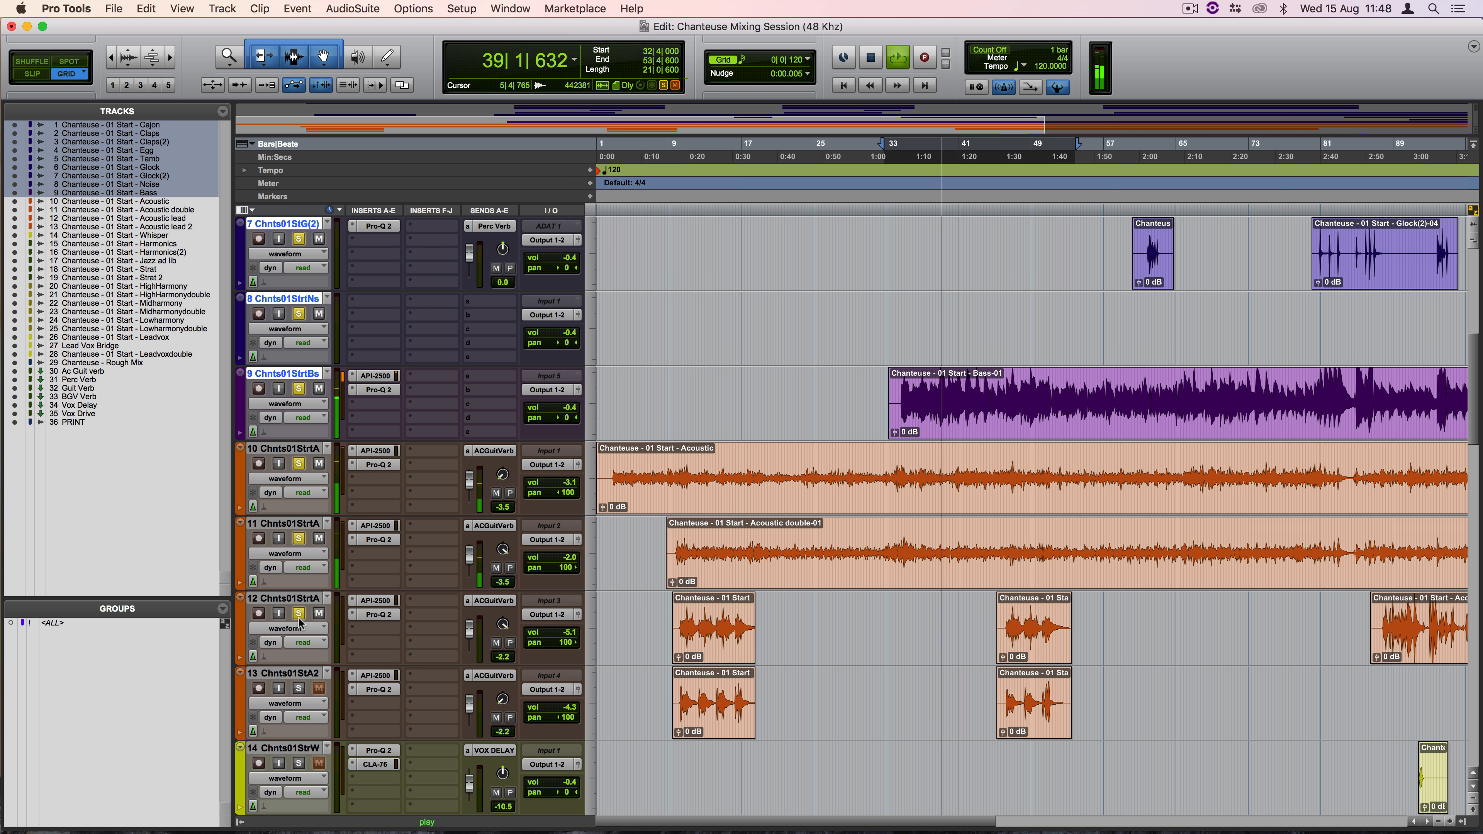
pyautogui.click(298, 689)
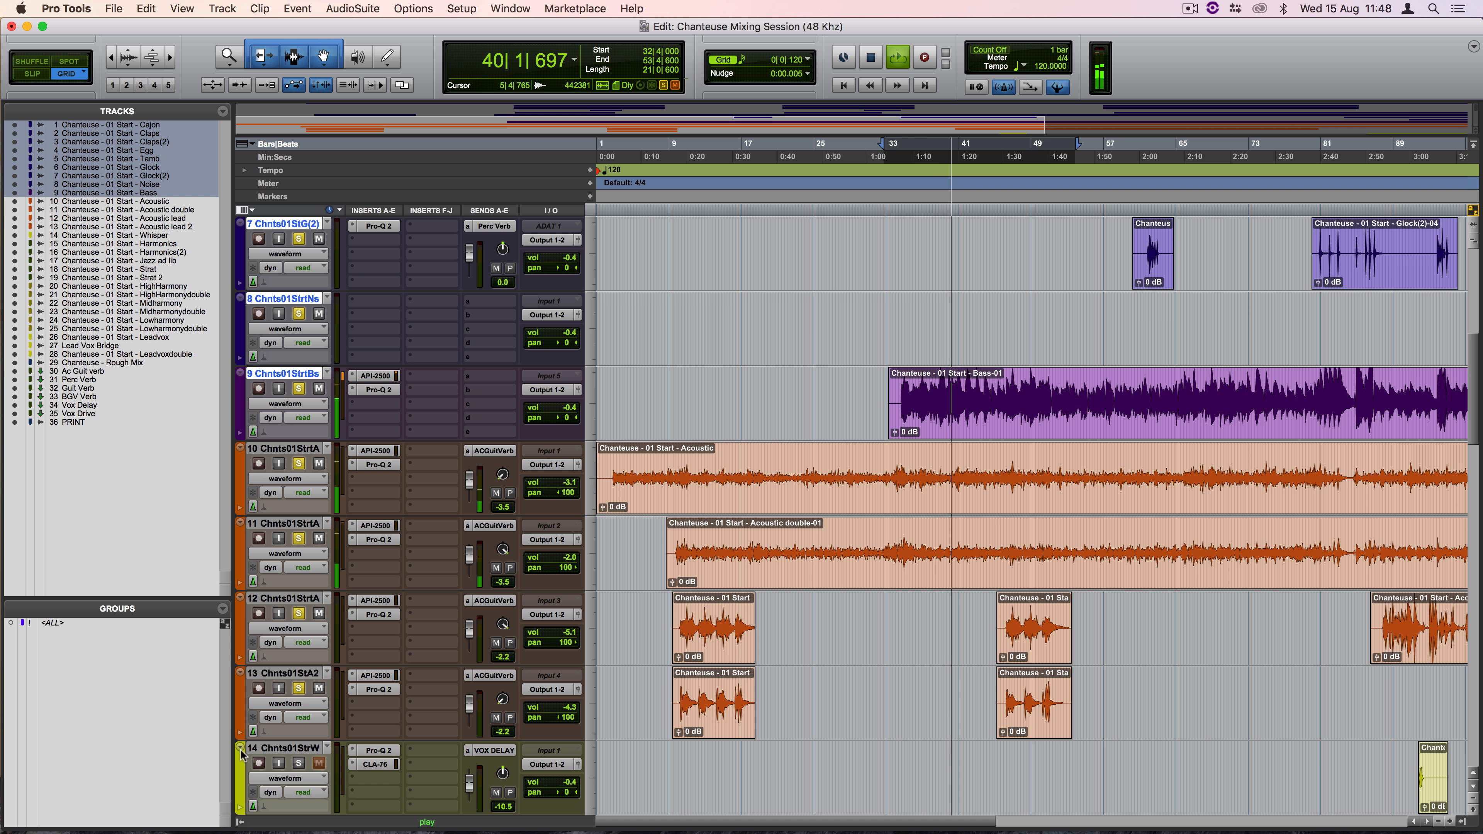
# Step: Add the Whisper track 14 and both Harmonics tracks, 15 and 16, to the soloed tracks
pyautogui.scroll(-3, 299, 672)
pyautogui.click(299, 613)
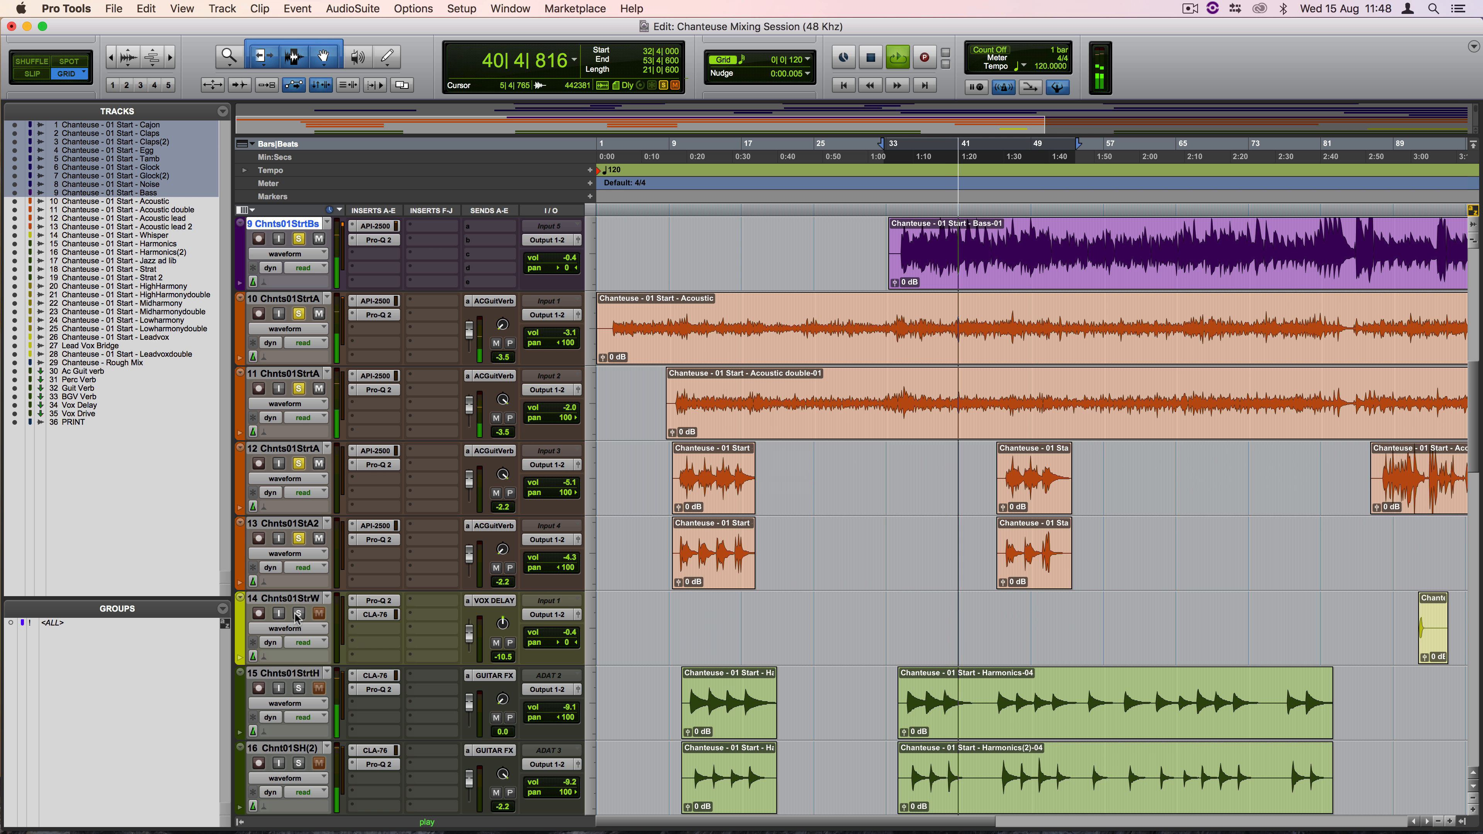
pyautogui.click(299, 689)
pyautogui.click(299, 762)
# Step: Solo the two Strat tracks, 18 and 19, and lower the volume of track 18 to -12.9 dB
pyautogui.scroll(-3, 298, 754)
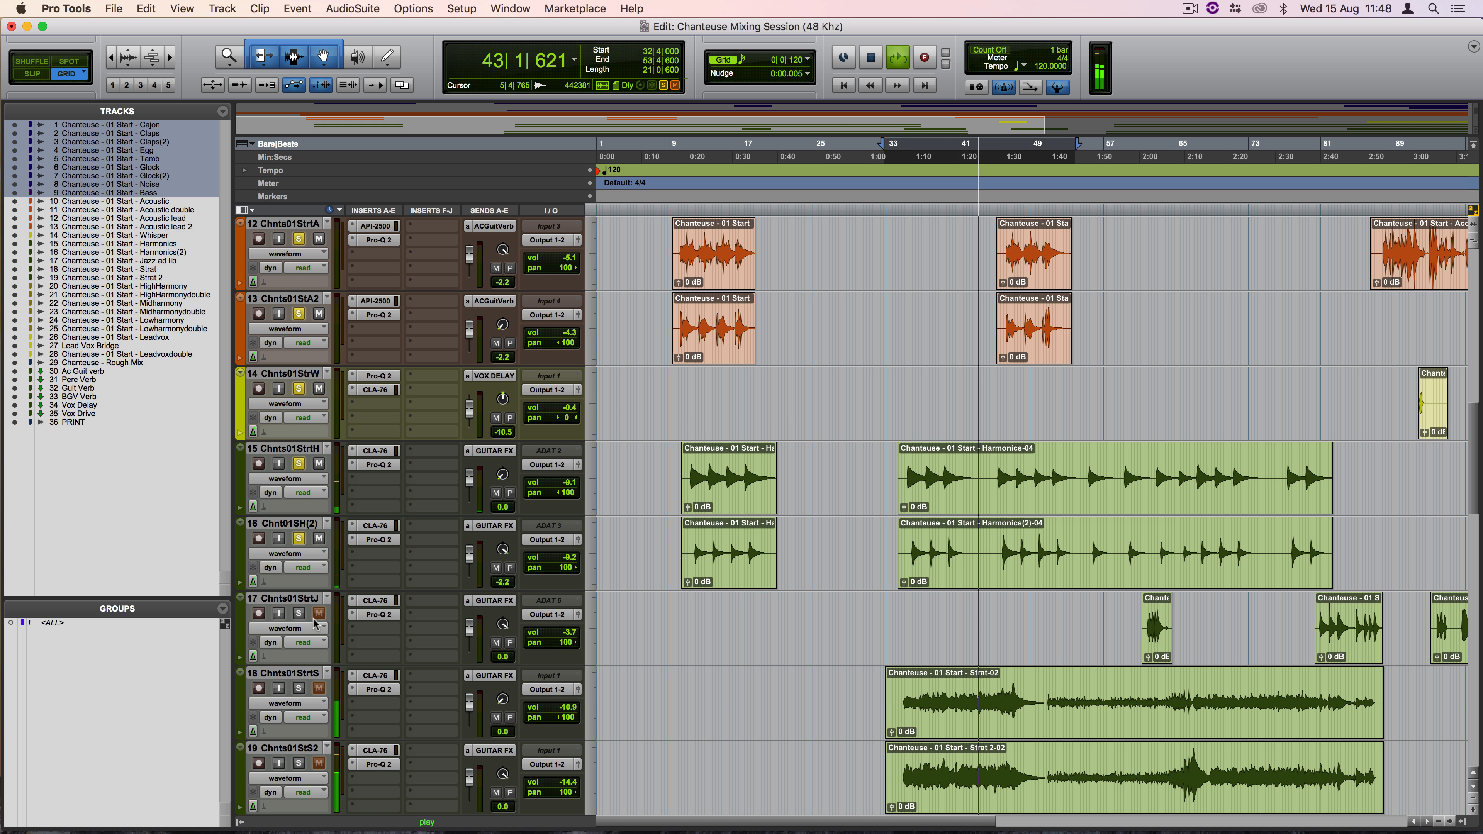
pyautogui.scroll(-1, 292, 688)
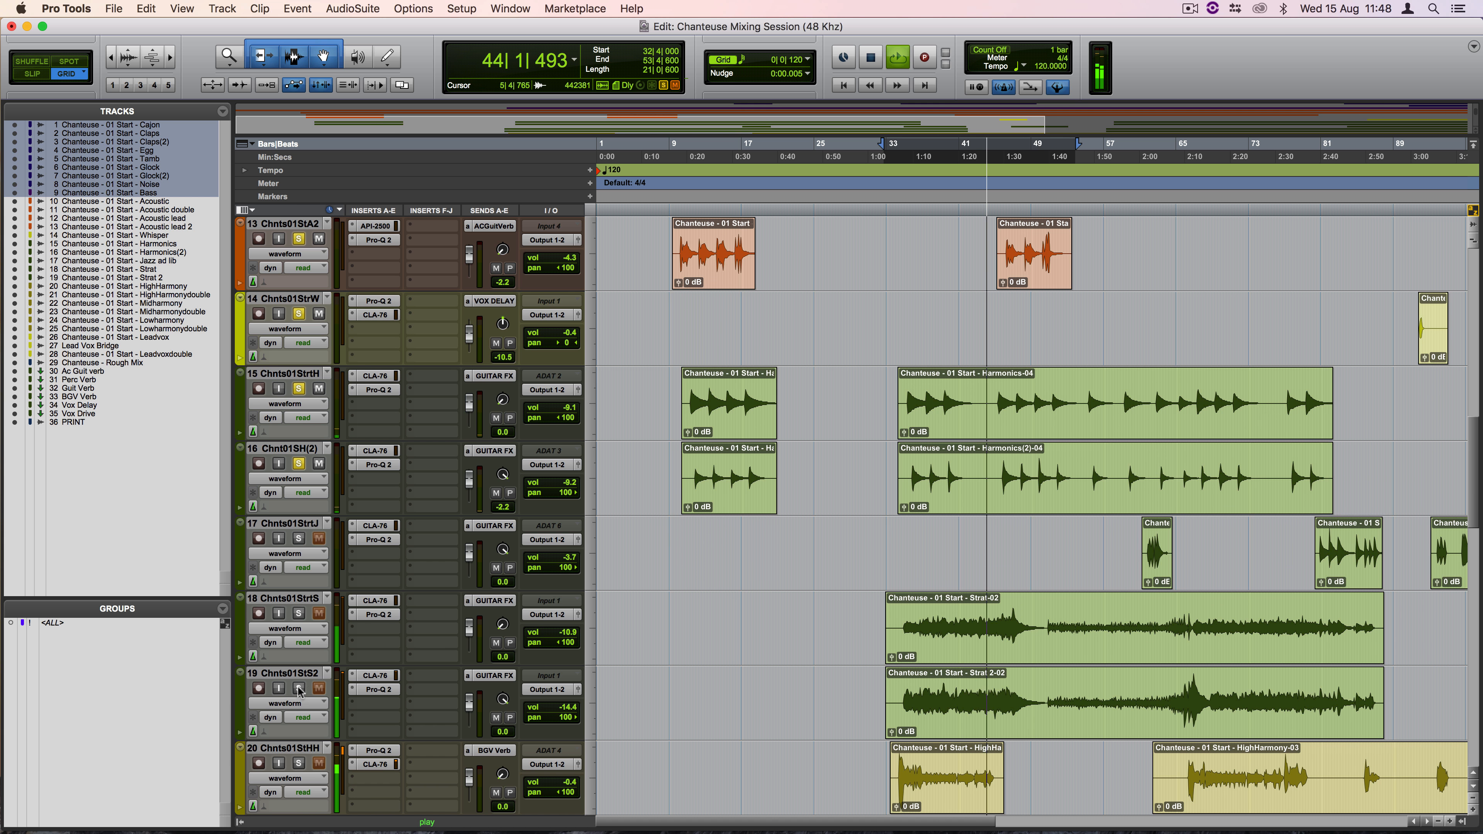
pyautogui.click(299, 614)
pyautogui.click(299, 688)
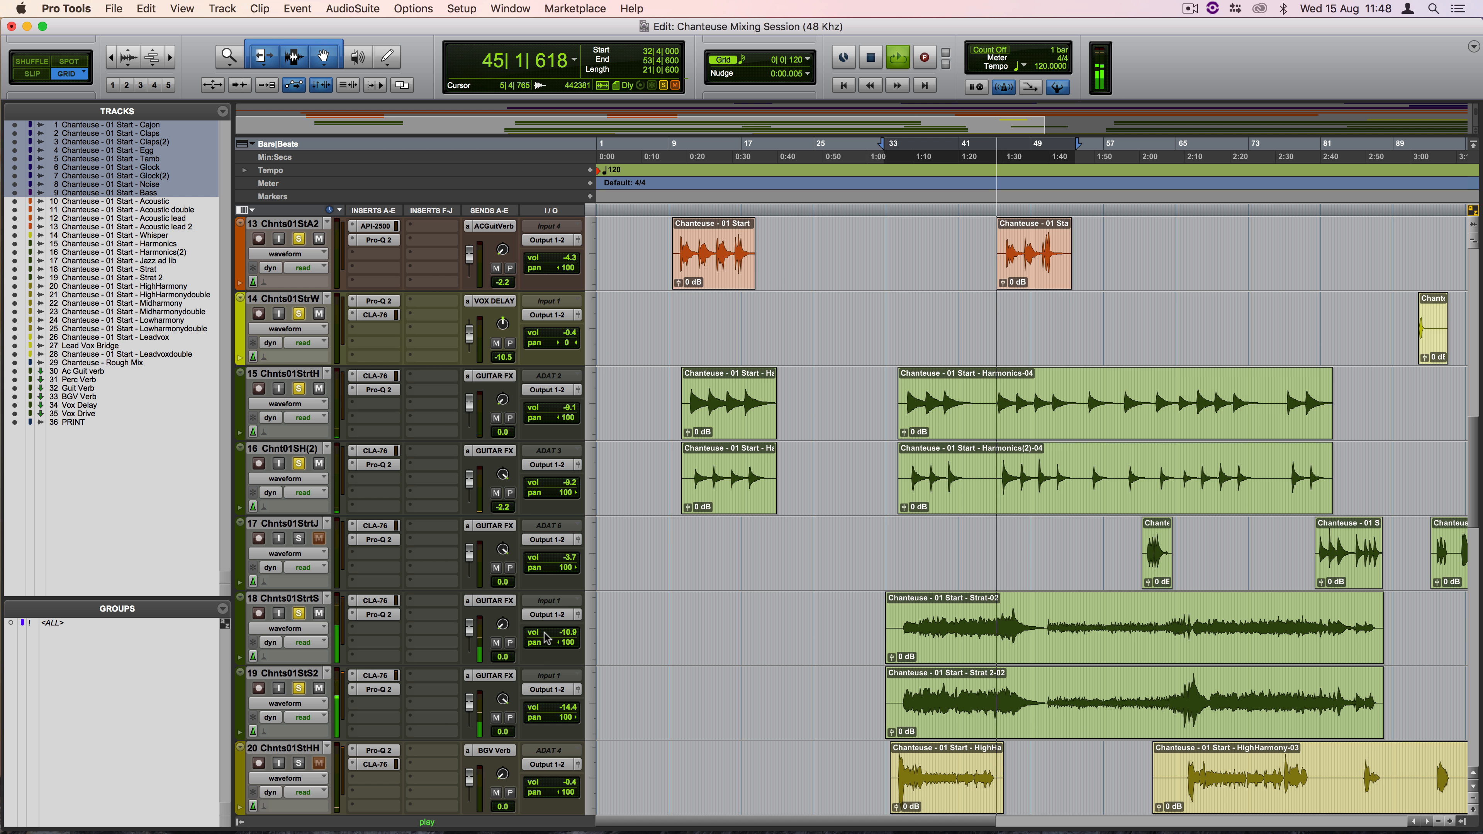
pyautogui.moveTo(546, 637); pyautogui.dragTo(546, 642)
# Step: Look over the vocal harmony and instrument tracks while listening to the soloed mix, and stop playback on returning to the first track
pyautogui.scroll(-2, 335, 690)
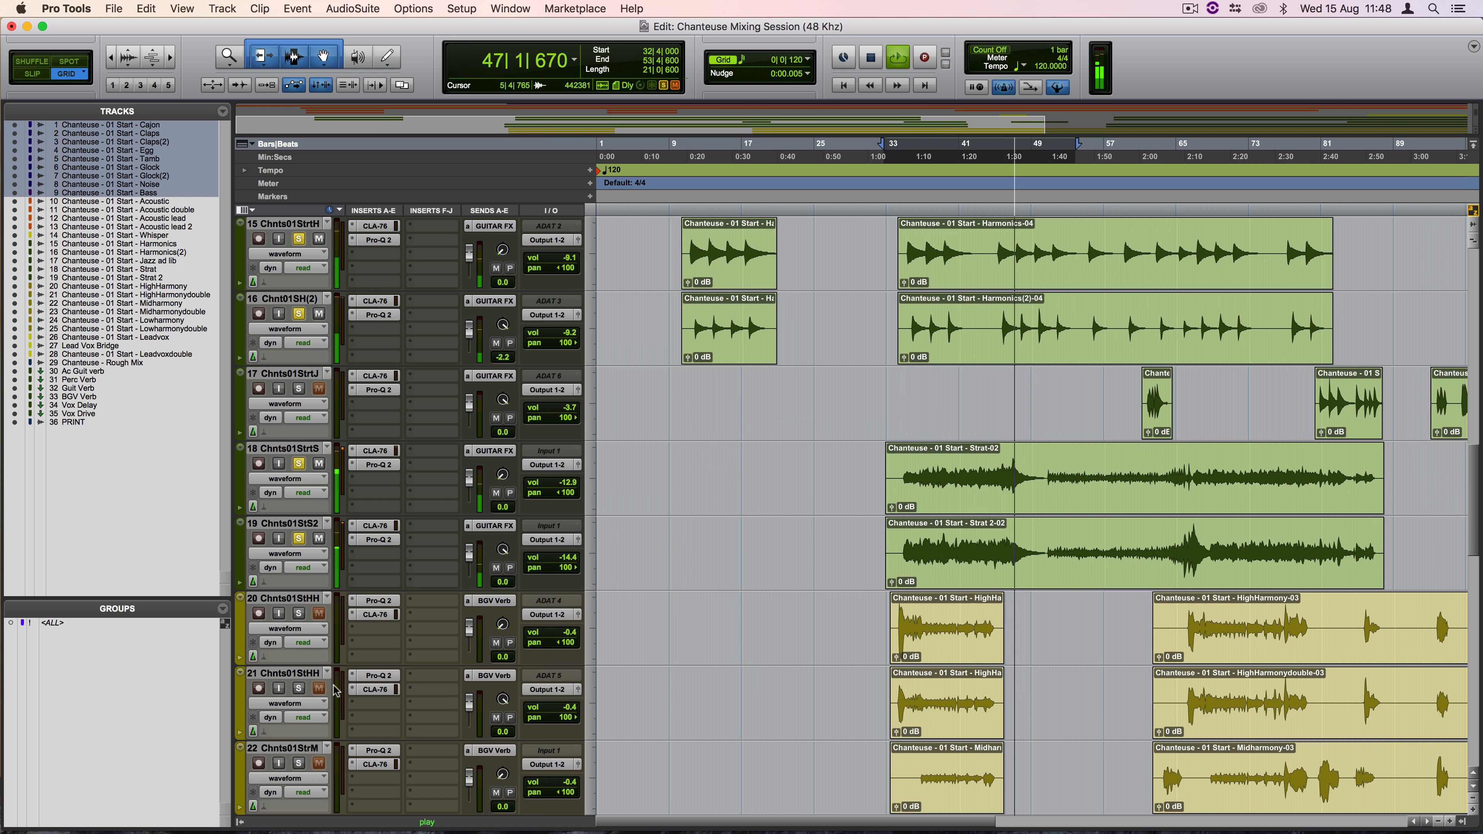
pyautogui.scroll(-3, 334, 694)
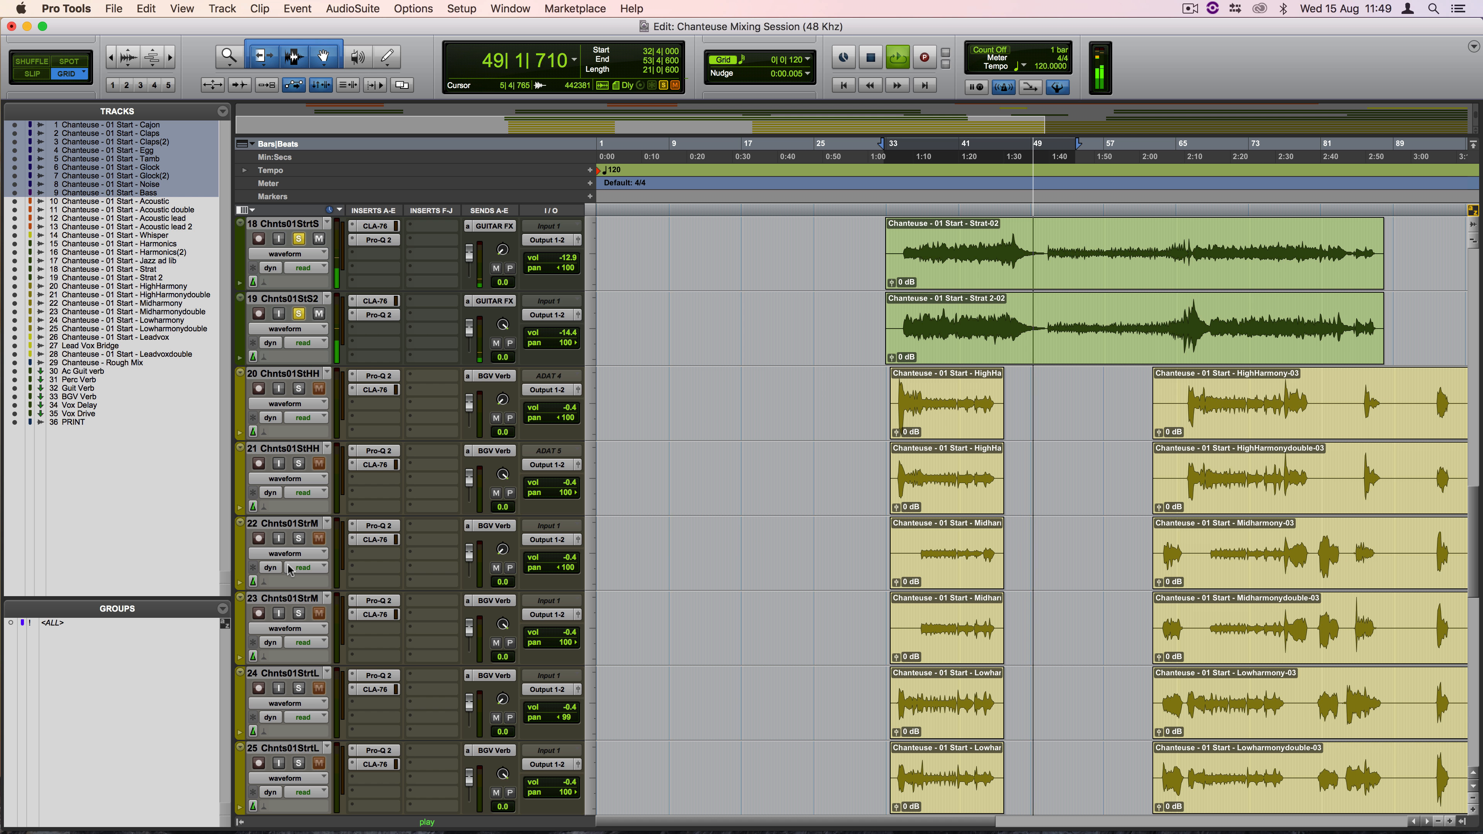
pyautogui.scroll(-3, 290, 570)
pyautogui.scroll(2, 290, 570)
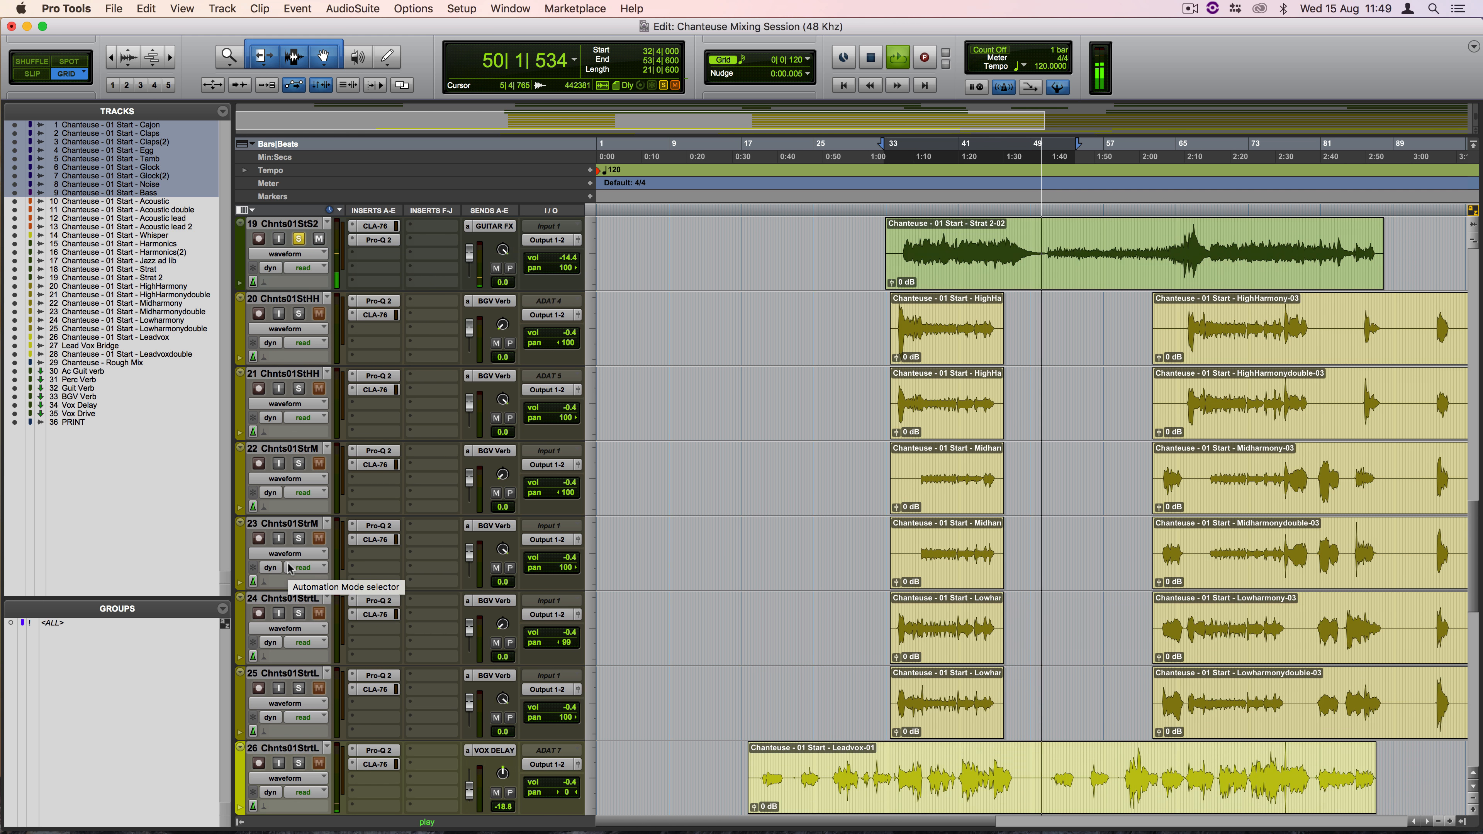
pyautogui.scroll(12, 290, 570)
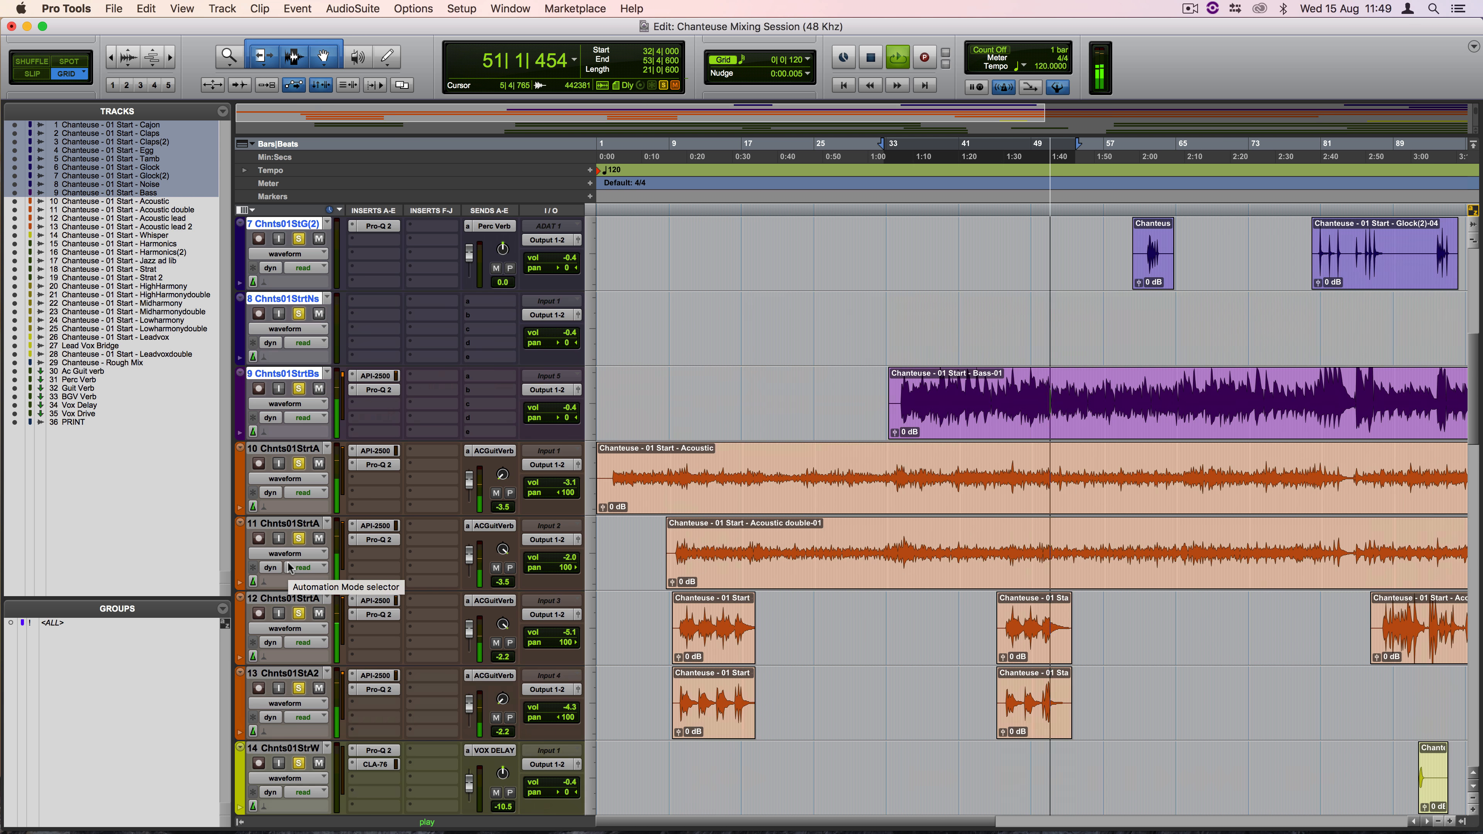
pyautogui.scroll(6, 290, 570)
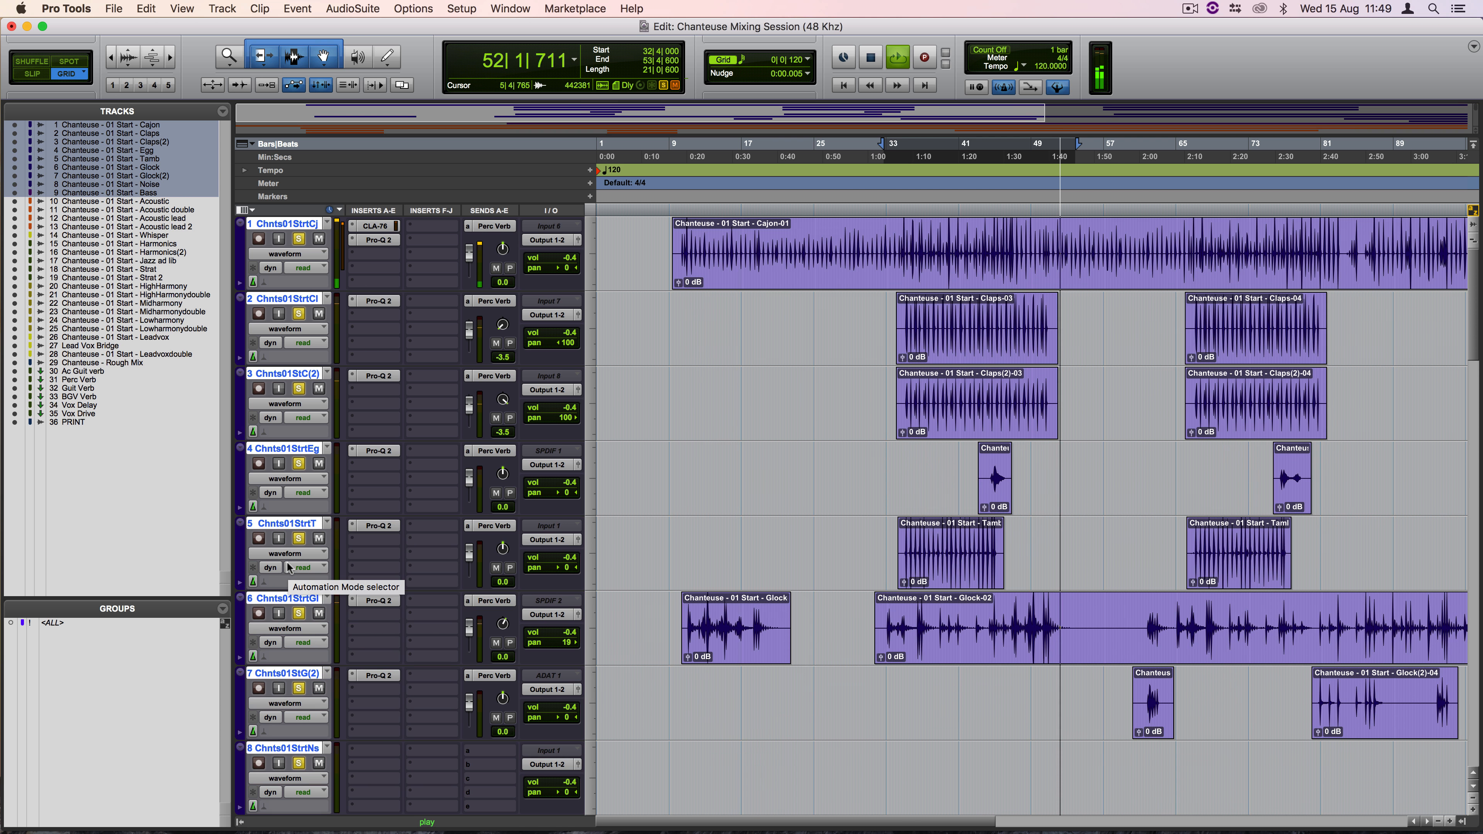
pyautogui.press('space')
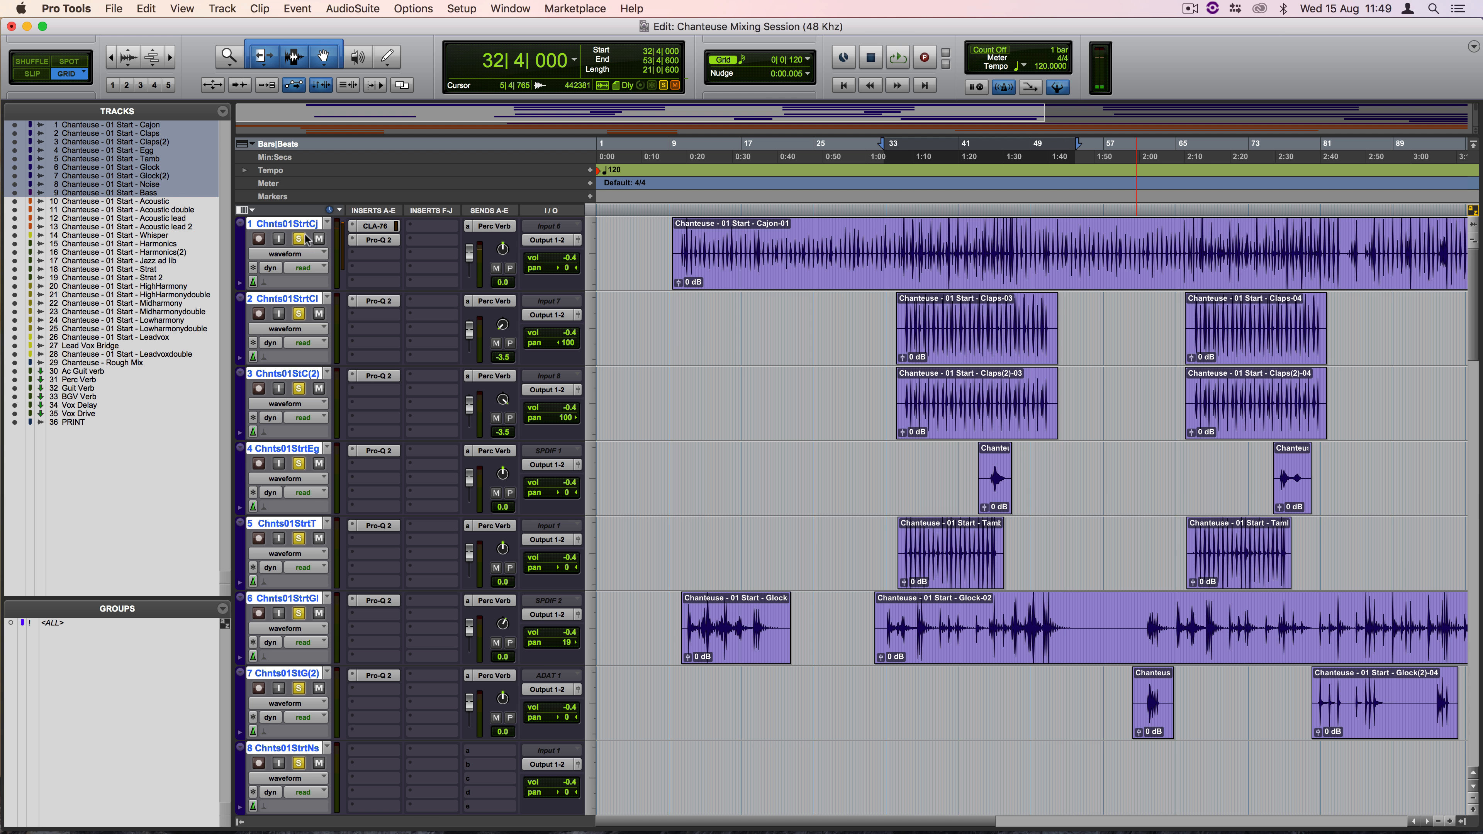
# Step: Clear all solos and solo only the selected percussion and bass tracks, 1 through 9
pyautogui.keyDown('alt'); pyautogui.click(299, 239); pyautogui.keyUp('alt')
pyautogui.keyDown('alt'); pyautogui.click(299, 239); pyautogui.keyUp('alt')
pyautogui.scroll(-3, 310, 705)
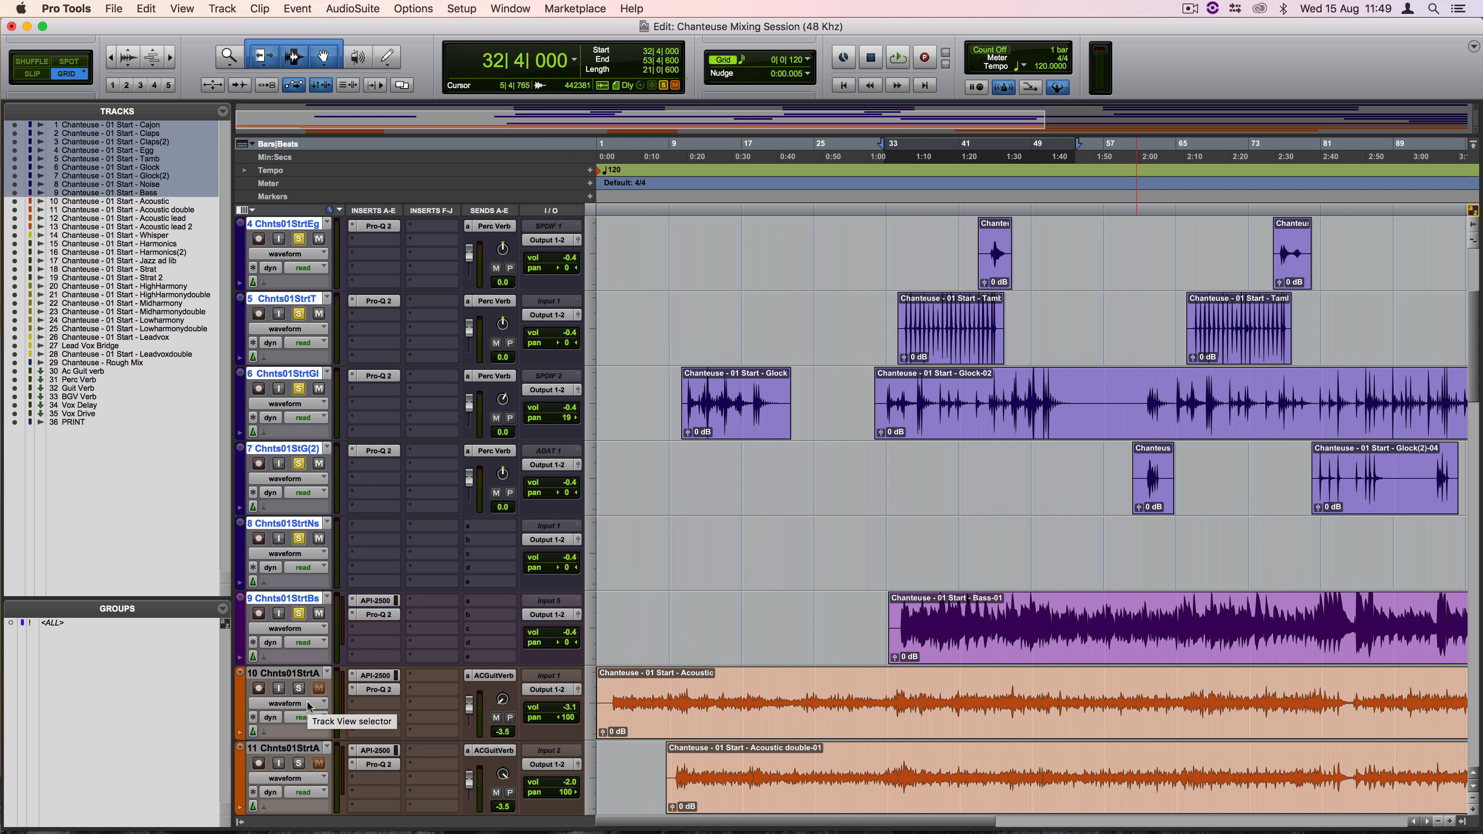
# Step: Play the loop and check the API-2500 compressor settings on bass track 9, closing the plug-in when done
pyautogui.press('space')
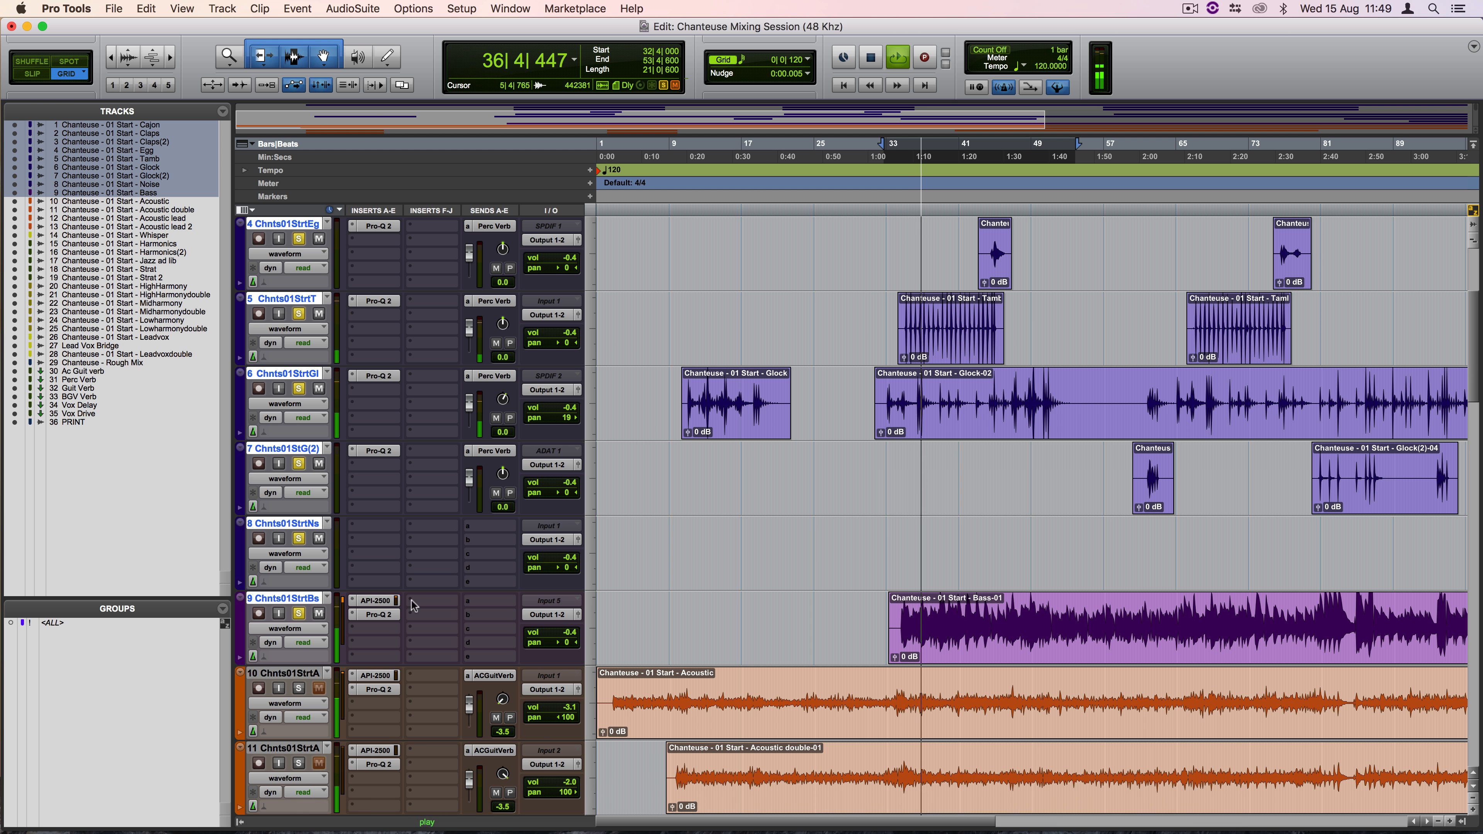
pyautogui.click(380, 601)
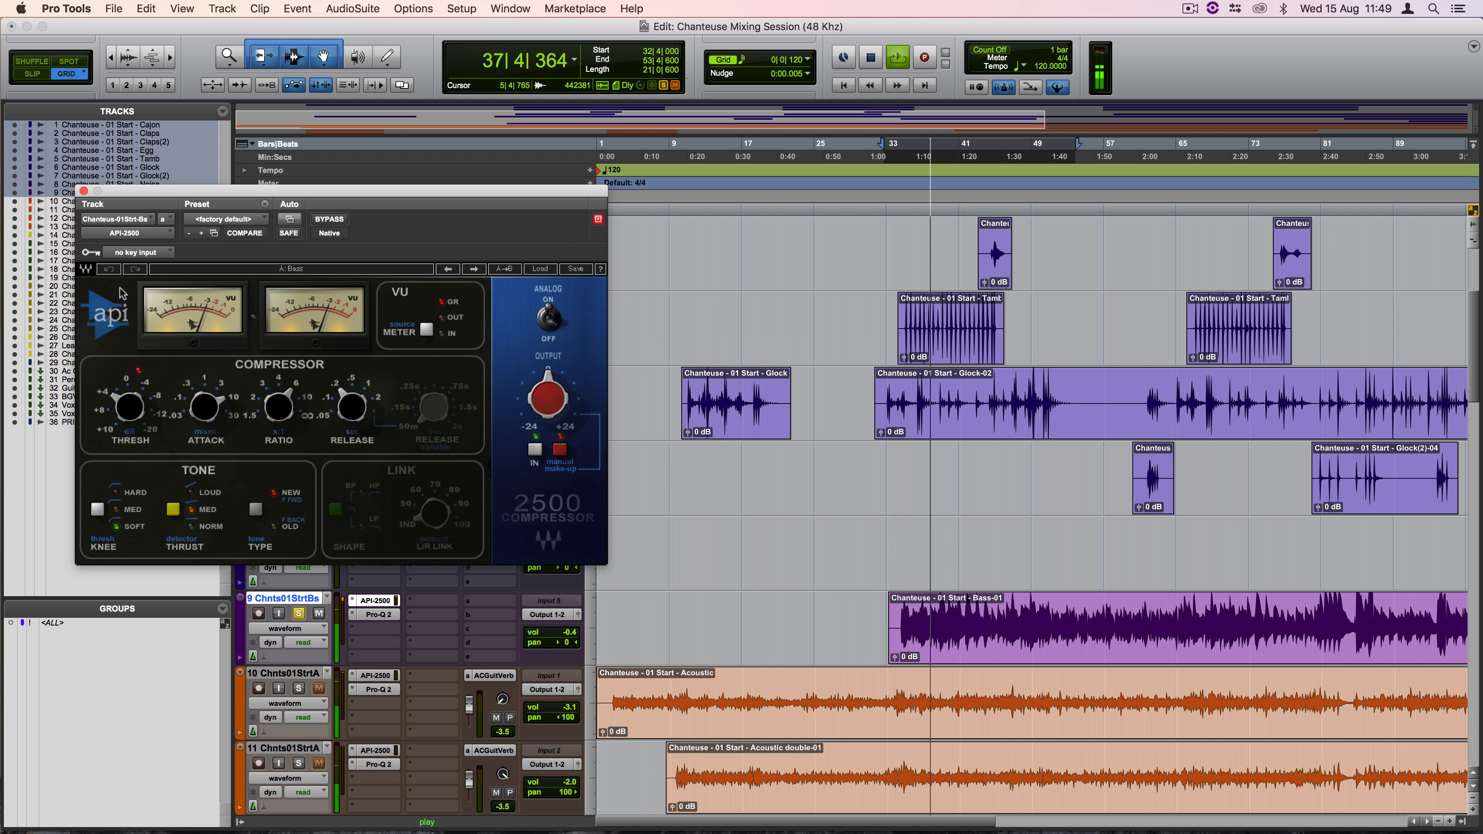
pyautogui.click(84, 193)
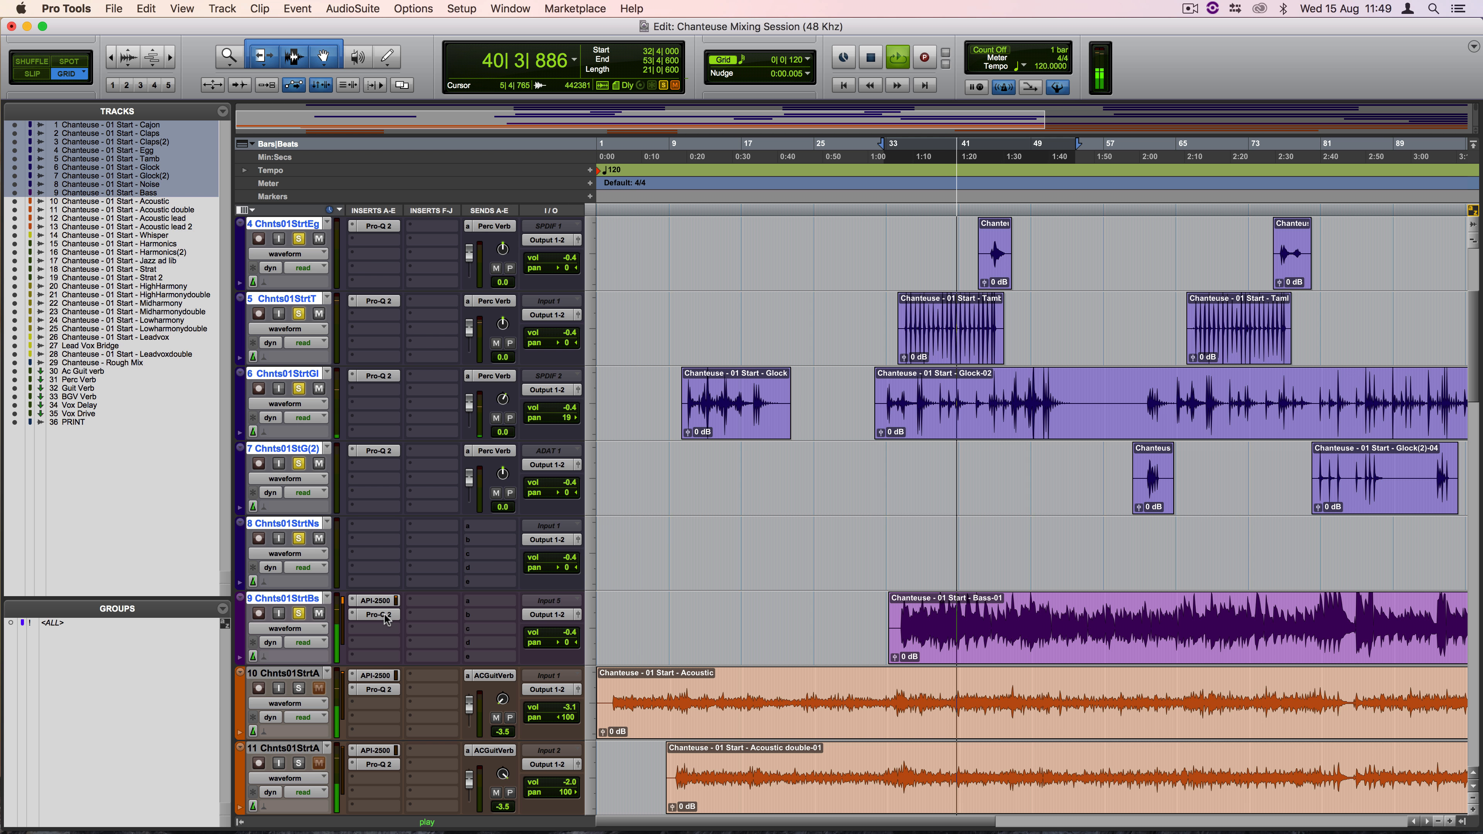
# Step: In the bass track's Pro-Q 2, add a low-shelf cut below a boost of about 2.65 dB near 41 Hz with Q 1.175
pyautogui.click(385, 615)
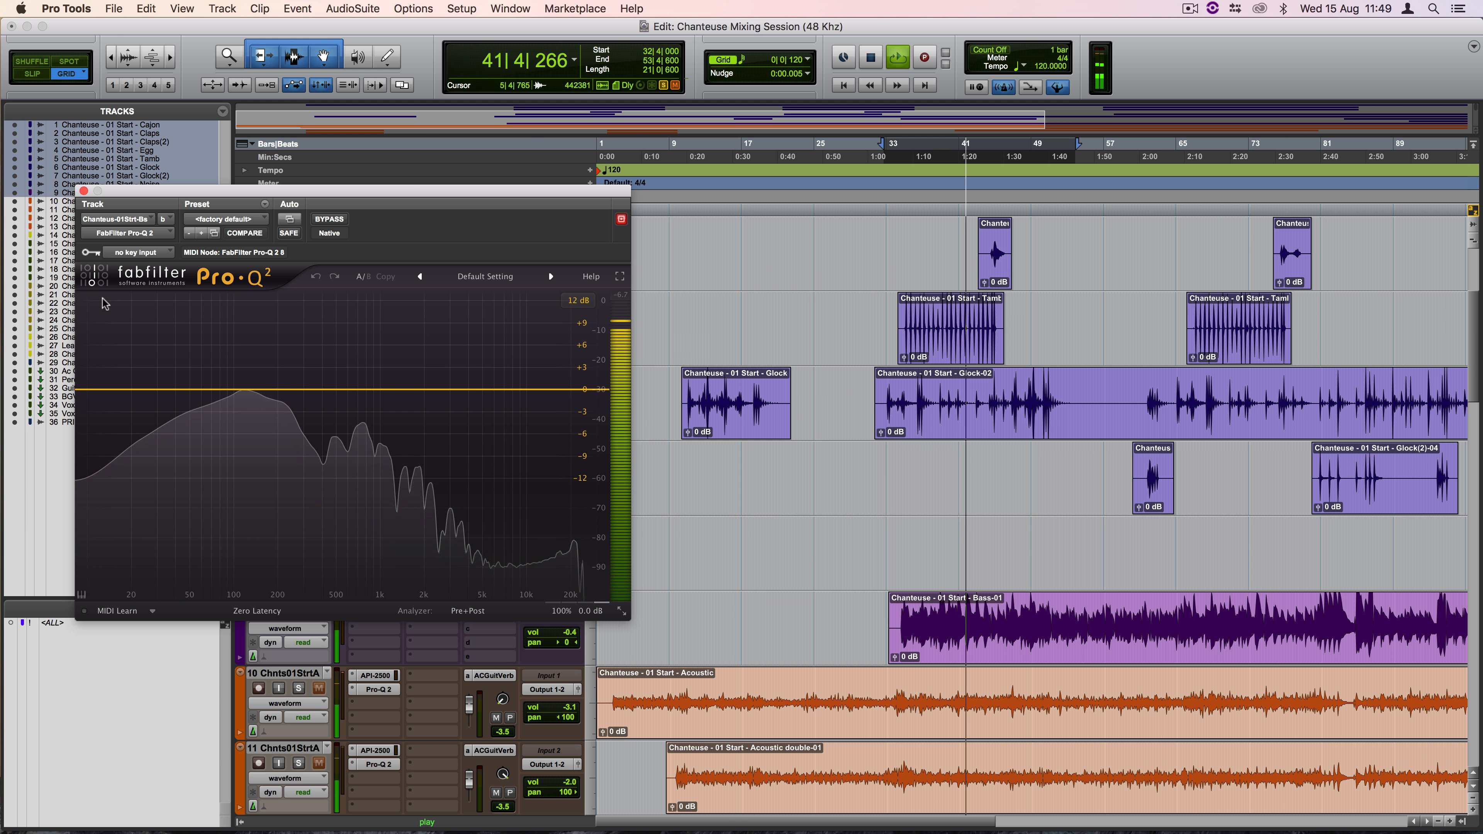
pyautogui.moveTo(87, 390); pyautogui.dragTo(119, 432)
pyautogui.scroll(5, 102, 421)
pyautogui.scroll(2, 114, 431)
pyautogui.moveTo(207, 390); pyautogui.dragTo(174, 373)
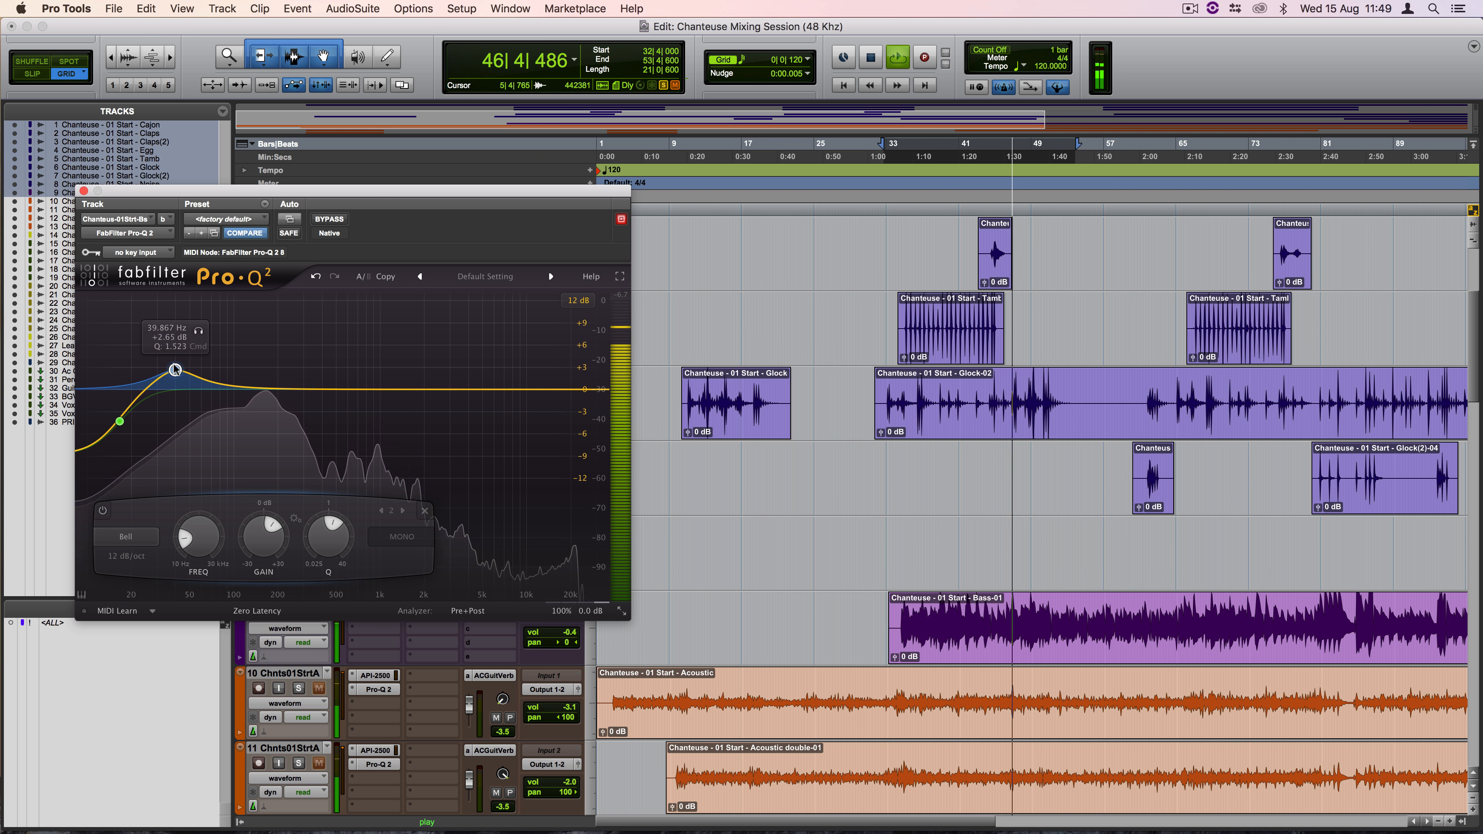
pyautogui.scroll(-2, 174, 373)
pyautogui.moveTo(121, 427); pyautogui.dragTo(135, 424)
# Step: Add a bass EQ cut of about 4.94 dB at 138 Hz with Q 7.274 and a 2.72 dB boost at 216 Hz with Q 4.022
pyautogui.moveTo(290, 395); pyautogui.dragTo(257, 429)
pyautogui.scroll(4, 242, 353)
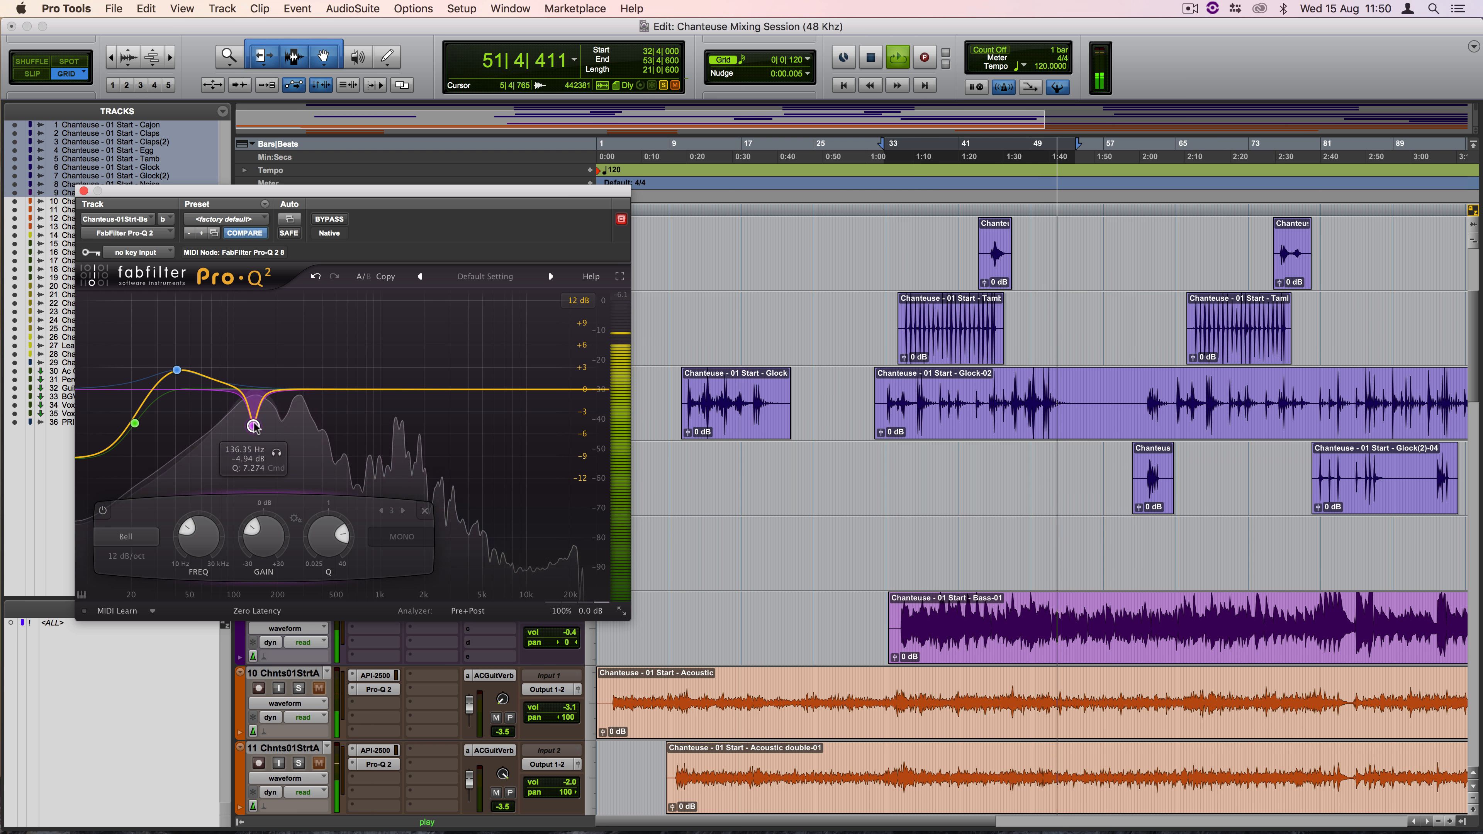
pyautogui.click(313, 386)
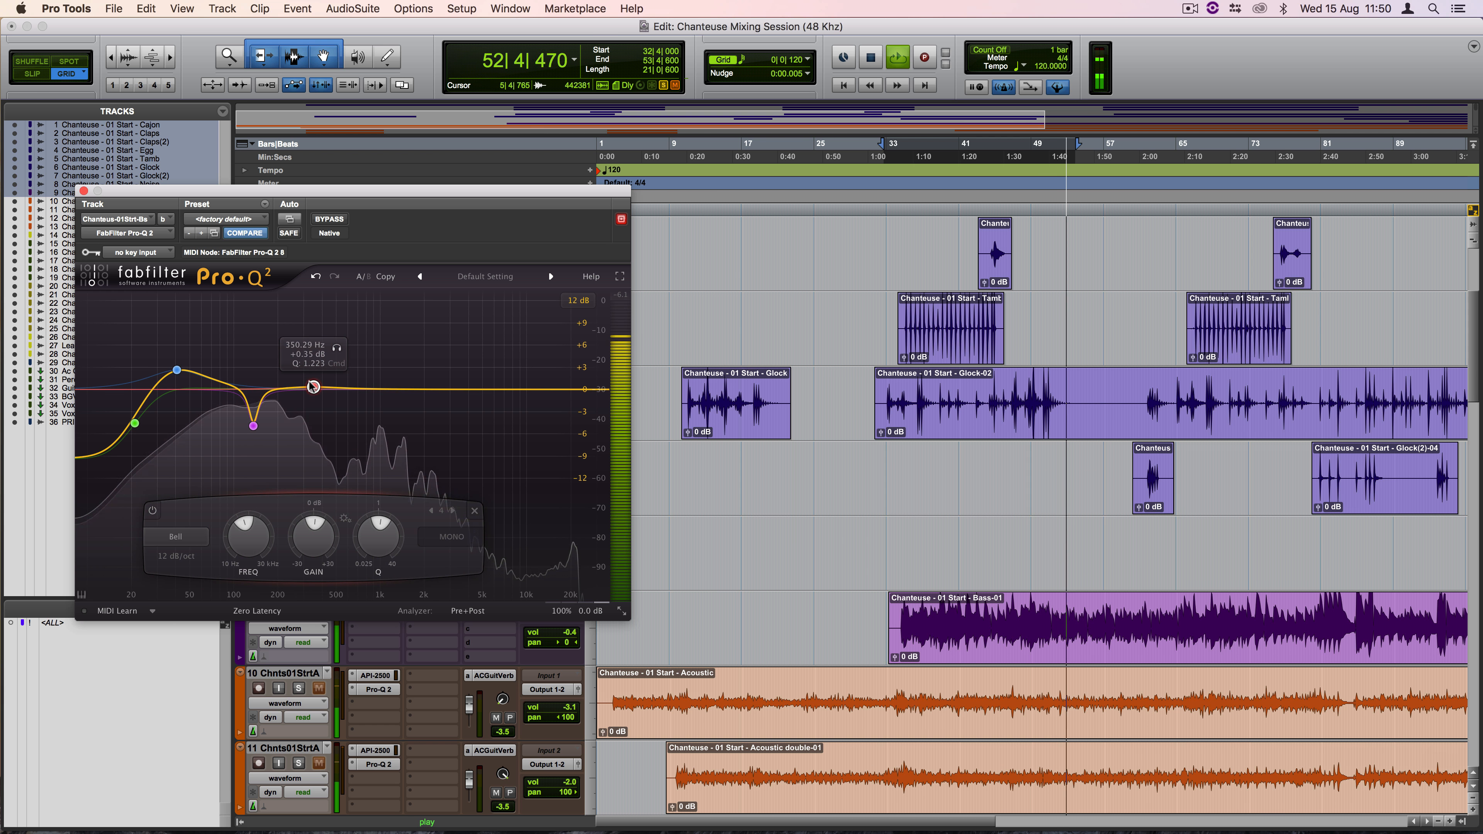
pyautogui.moveTo(313, 387); pyautogui.dragTo(283, 370)
pyautogui.scroll(4, 283, 369)
pyautogui.scroll(1, 280, 402)
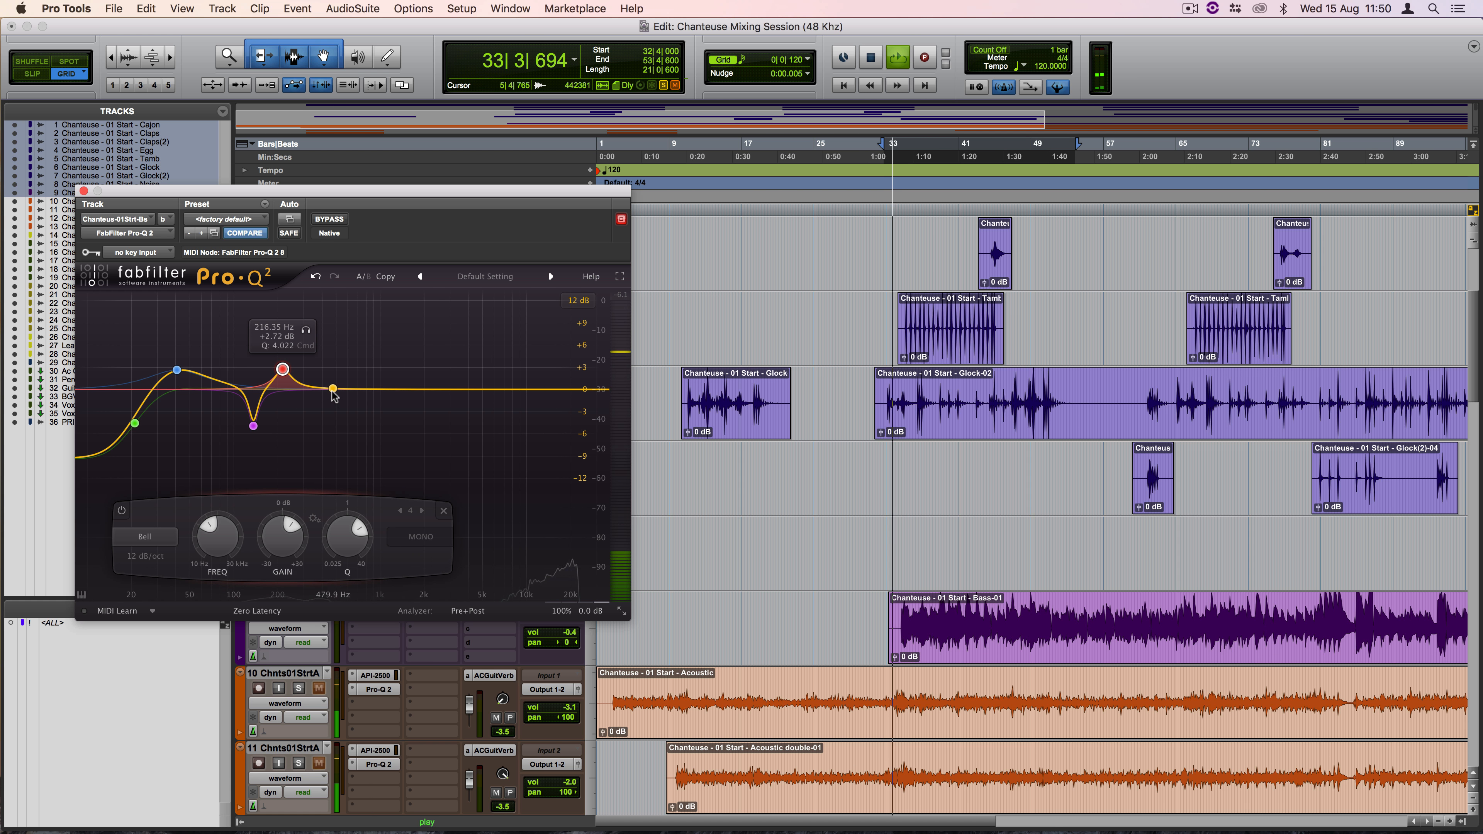
# Step: Boost the bass EQ by about 3.67 dB near 5 kHz with Q 1.05, and add a boost just under 1 kHz
pyautogui.moveTo(335, 390); pyautogui.dragTo(482, 344)
pyautogui.scroll(3, 377, 383)
pyautogui.scroll(3, 460, 367)
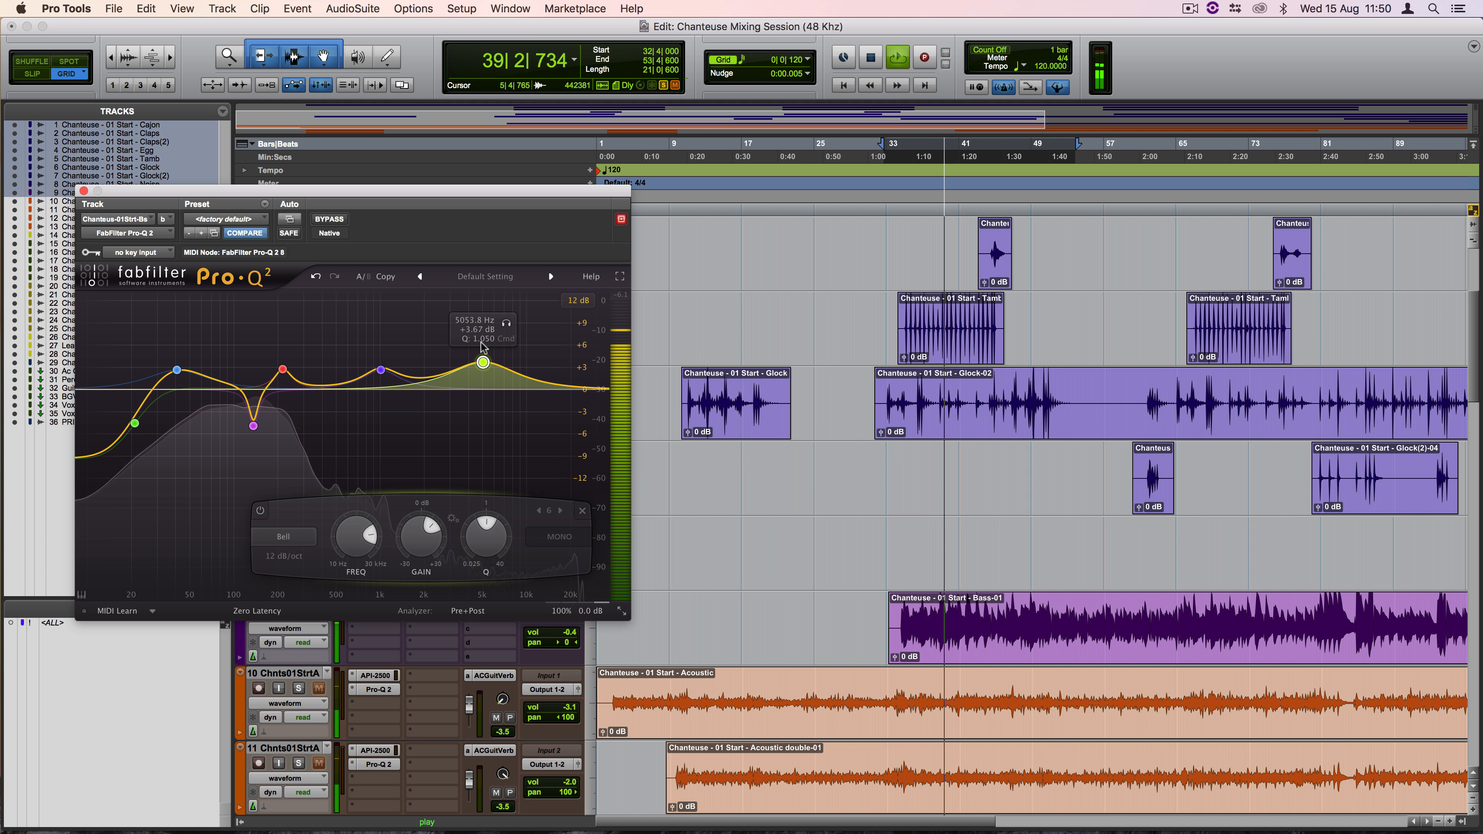
pyautogui.click(380, 374)
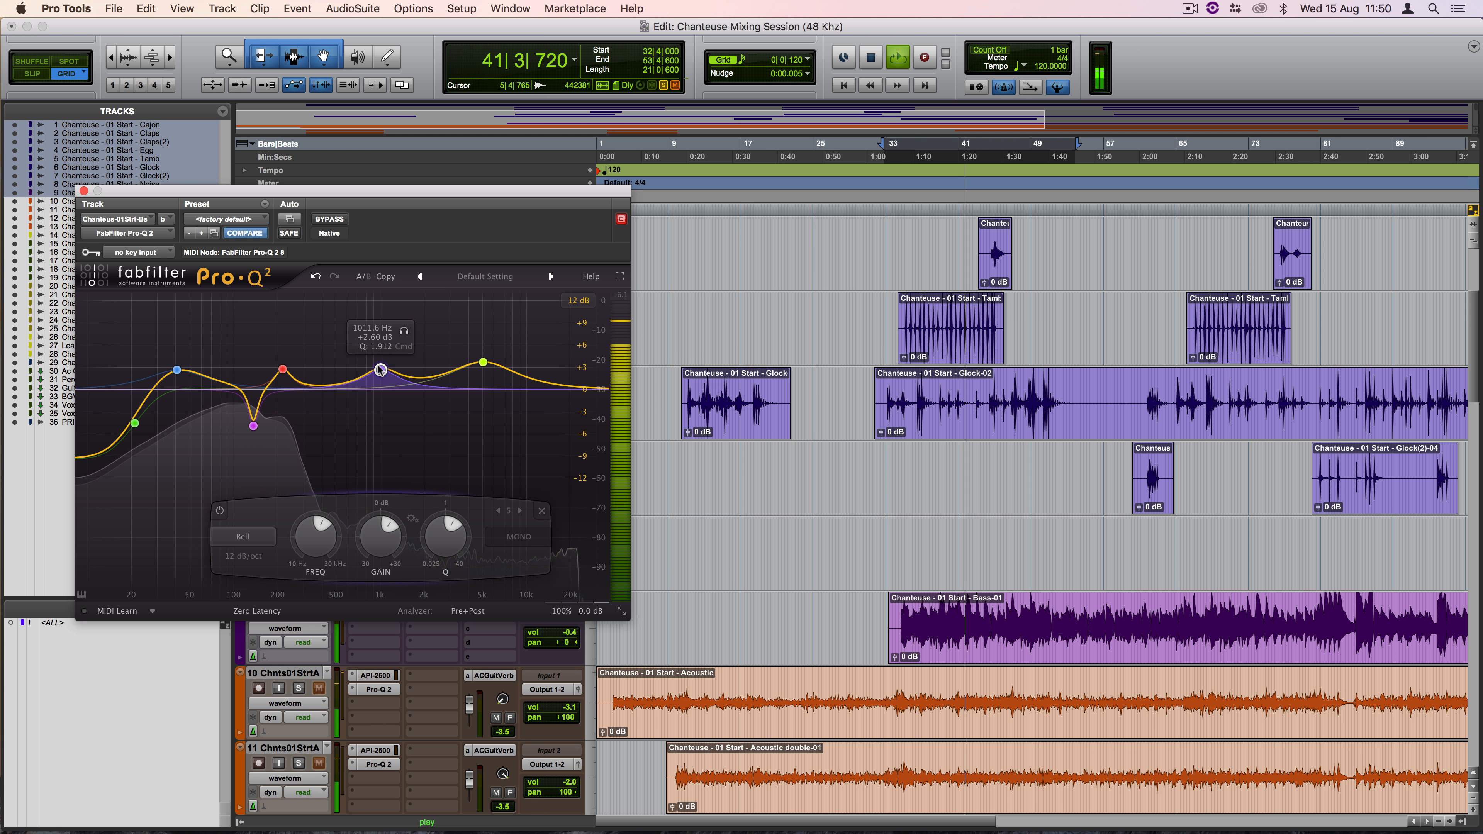
pyautogui.moveTo(379, 367)
pyautogui.mouseDown()
pyautogui.moveTo(376, 331)
pyautogui.moveTo(350, 356)
pyautogui.moveTo(355, 339)
pyautogui.moveTo(378, 333)
pyautogui.moveTo(374, 370)
pyautogui.mouseUp()
pyautogui.scroll(5, 379, 363)
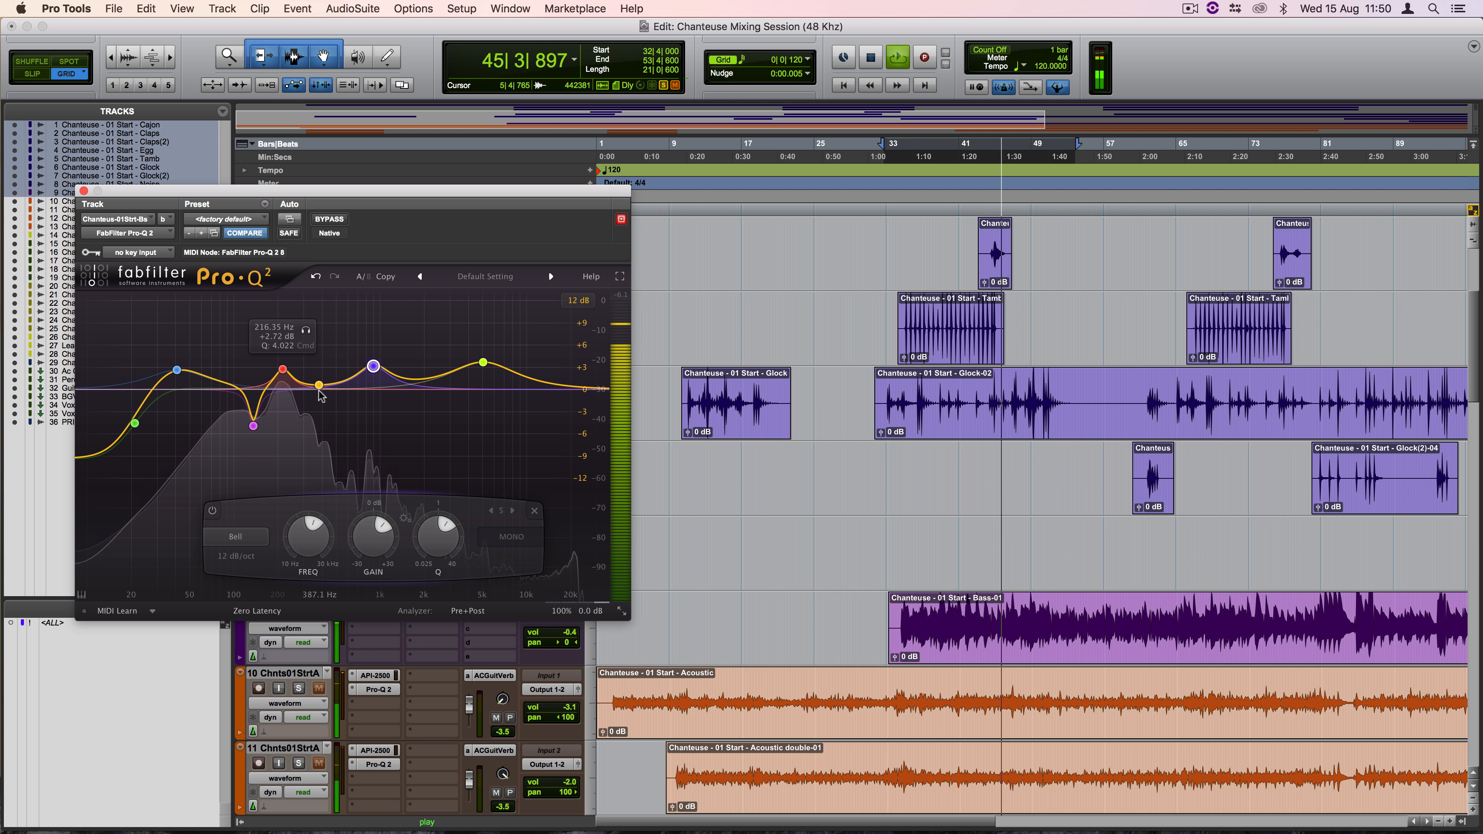
# Step: Add a narrow bass EQ cut just below 400 Hz, stop playback and close the equalizer
pyautogui.moveTo(321, 387); pyautogui.dragTo(320, 423)
pyautogui.press('space')
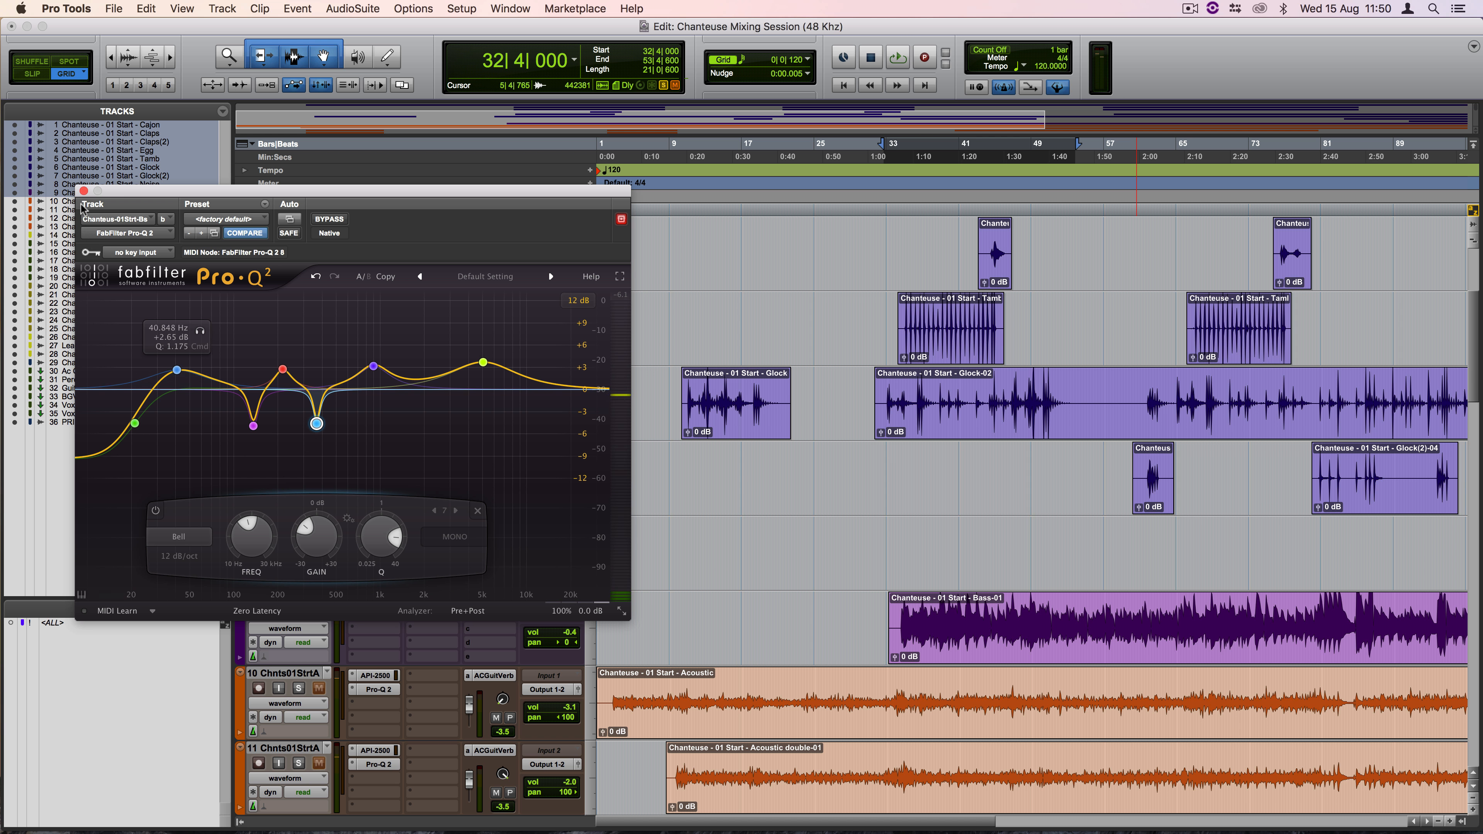
pyautogui.click(84, 192)
# Step: Solo only the Cajon track and start playback of the loop
pyautogui.scroll(5, 294, 223)
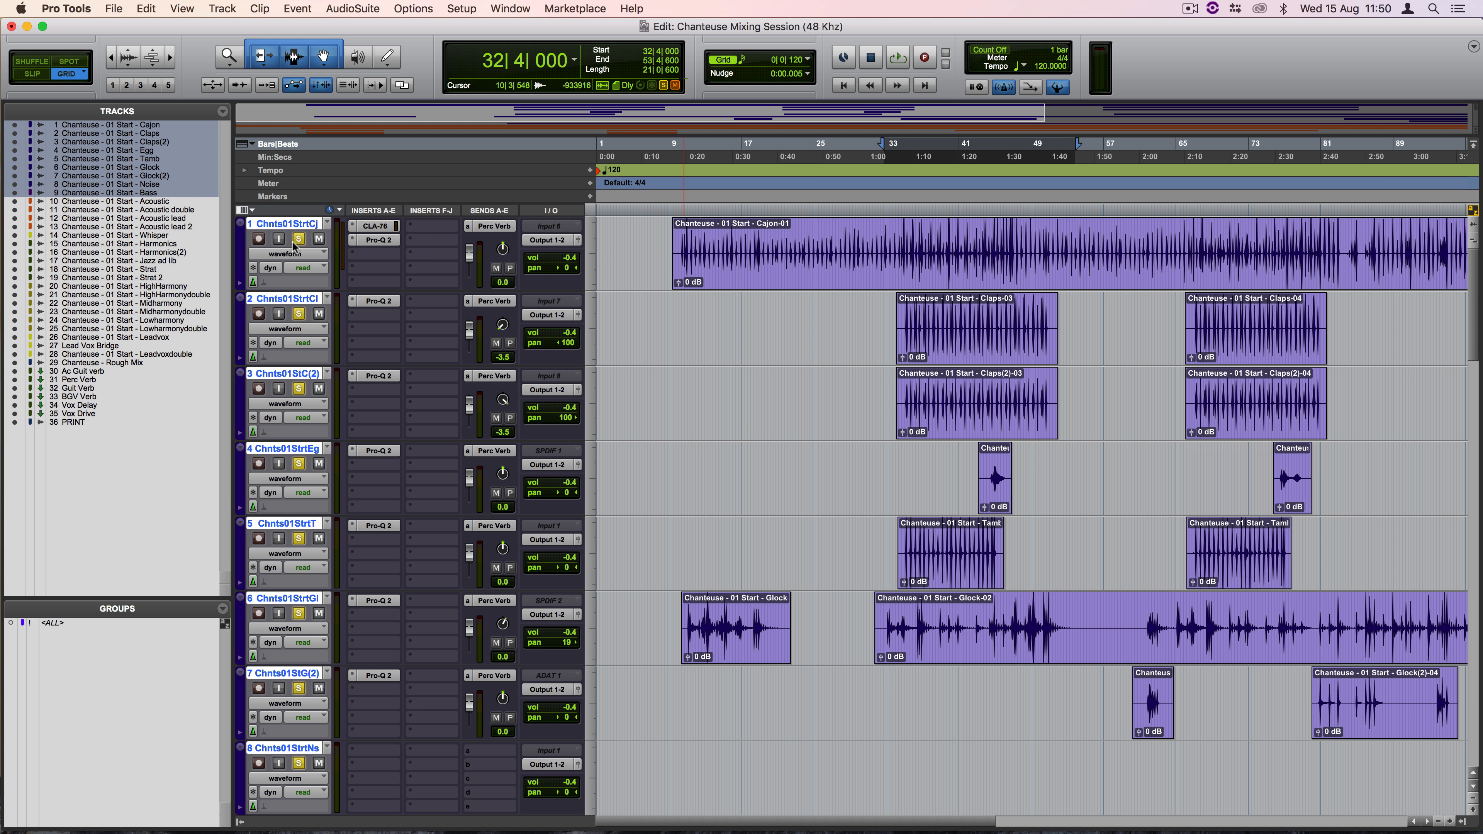
pyautogui.keyDown('super'); pyautogui.click(299, 240); pyautogui.keyUp('super')
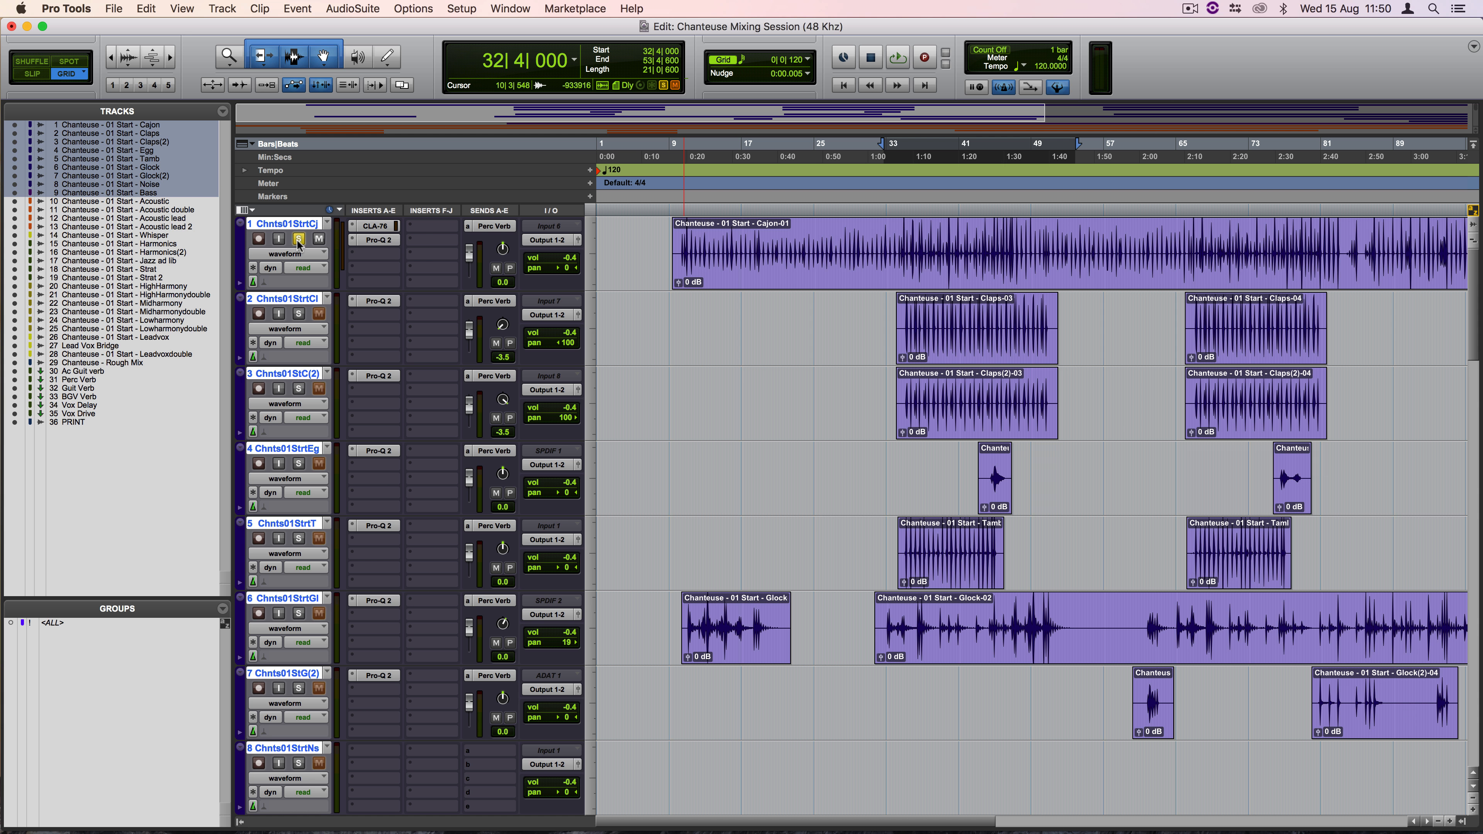
pyautogui.press('space')
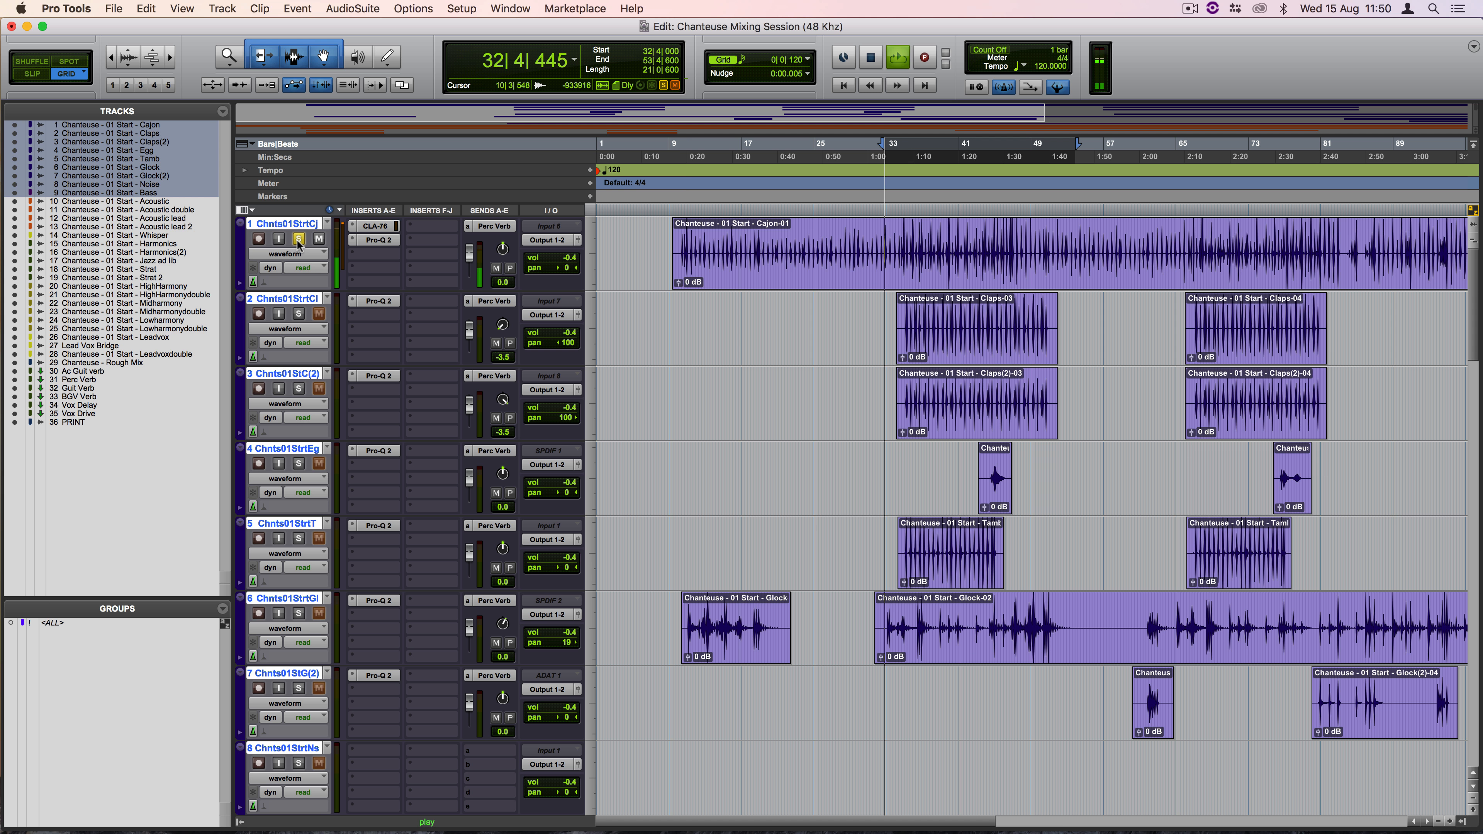
# Step: Open the CLA-76 compressor on the Cajon track and fine-tune its input level, attack and release
pyautogui.click(369, 226)
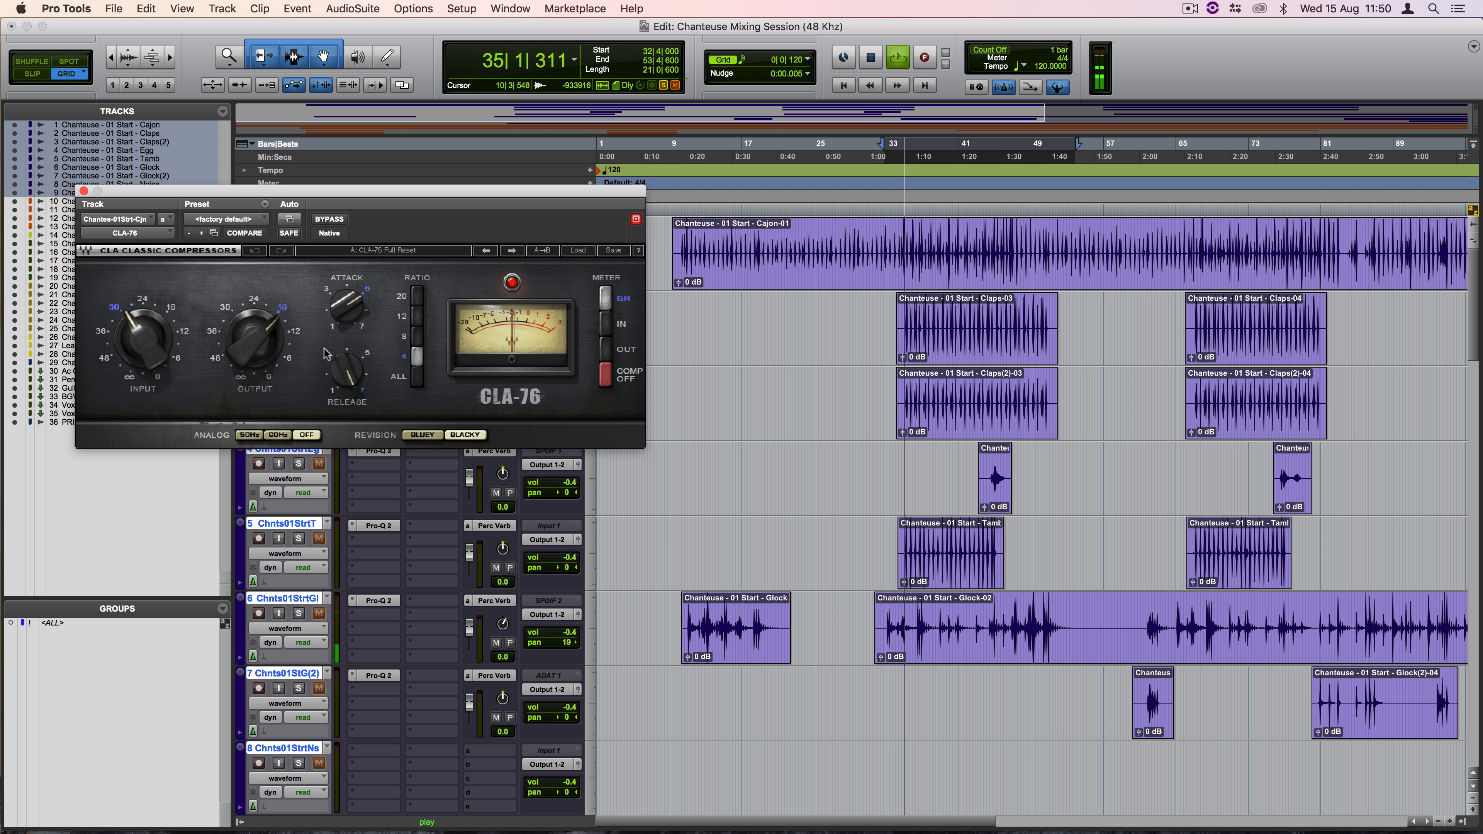
pyautogui.moveTo(156, 351); pyautogui.dragTo(136, 342)
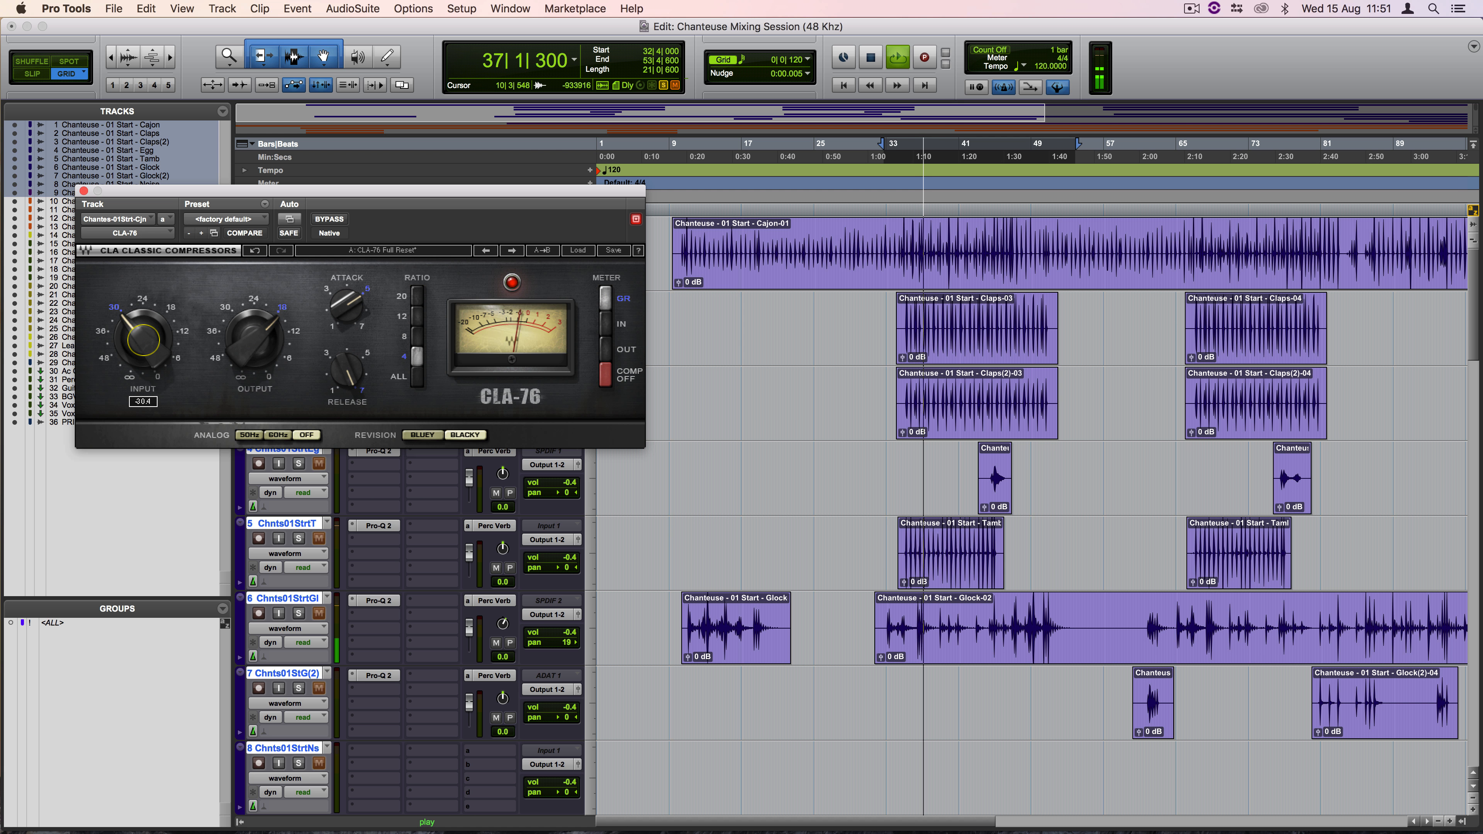
pyautogui.click(347, 306)
pyautogui.click(338, 386)
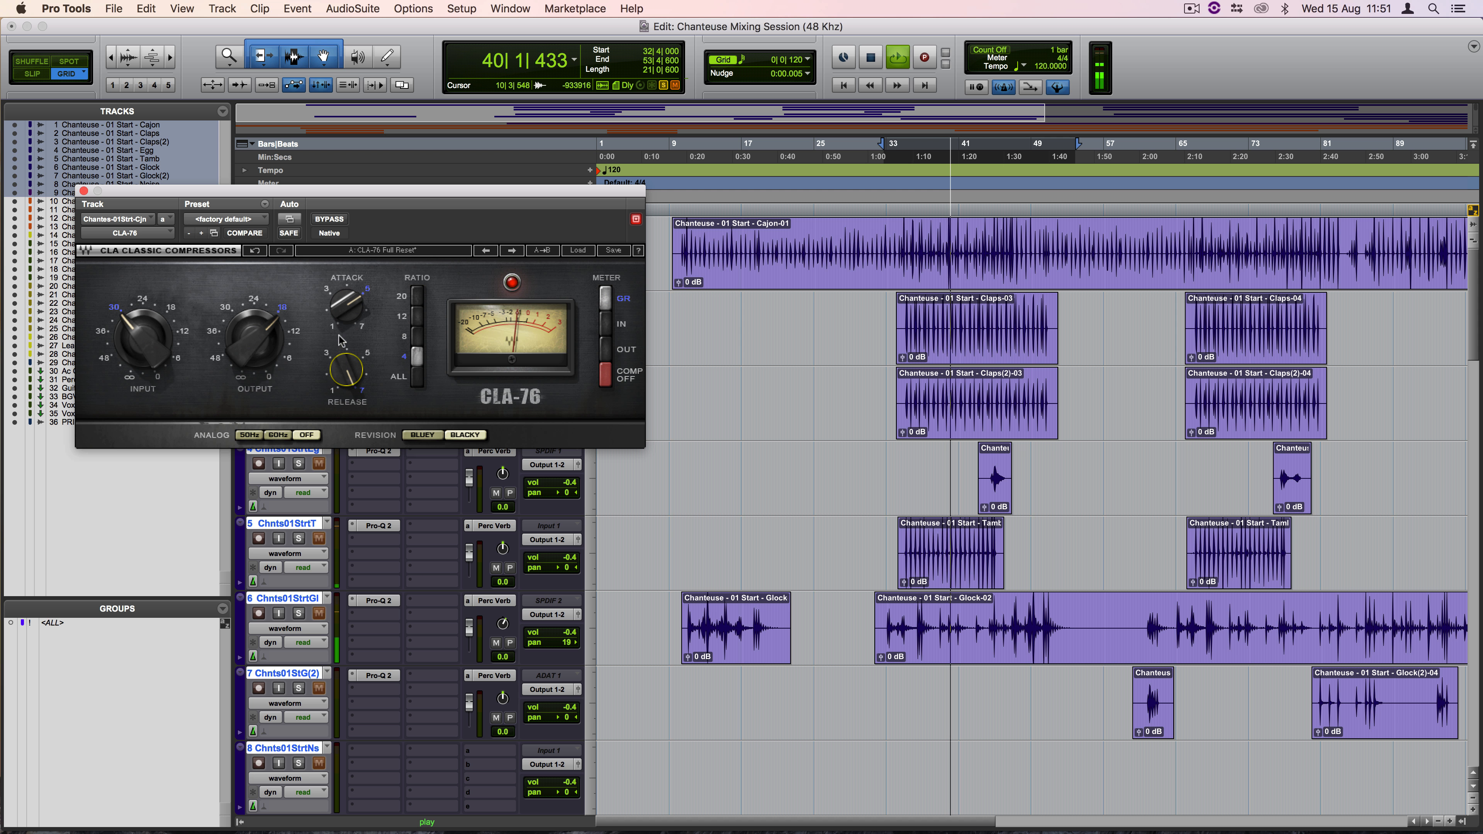
pyautogui.click(340, 315)
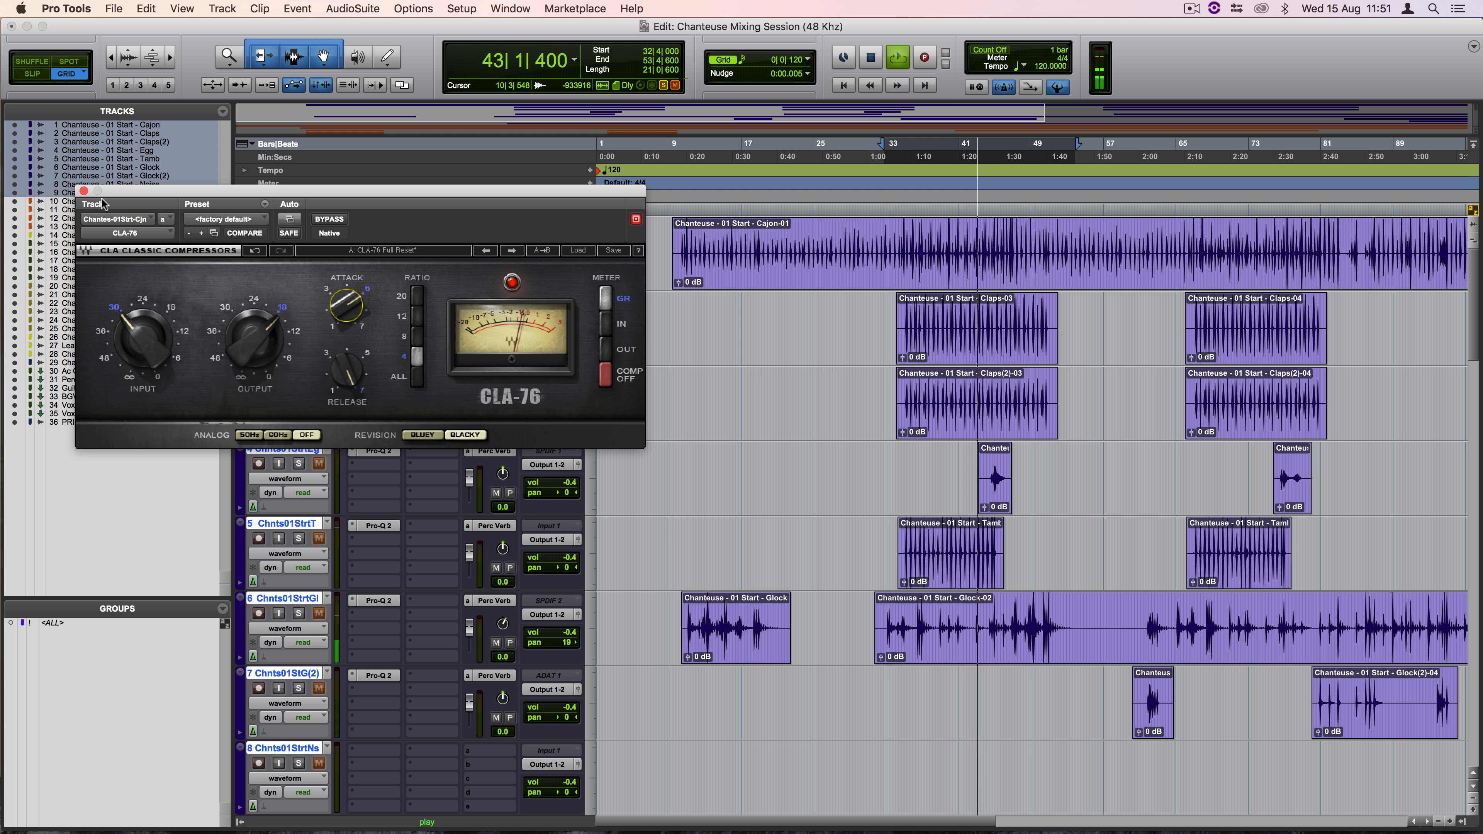
# Step: Toggle the Cajon's CLA-76 compressor bypass to compare the sound, and close the compressor
pyautogui.click(331, 221)
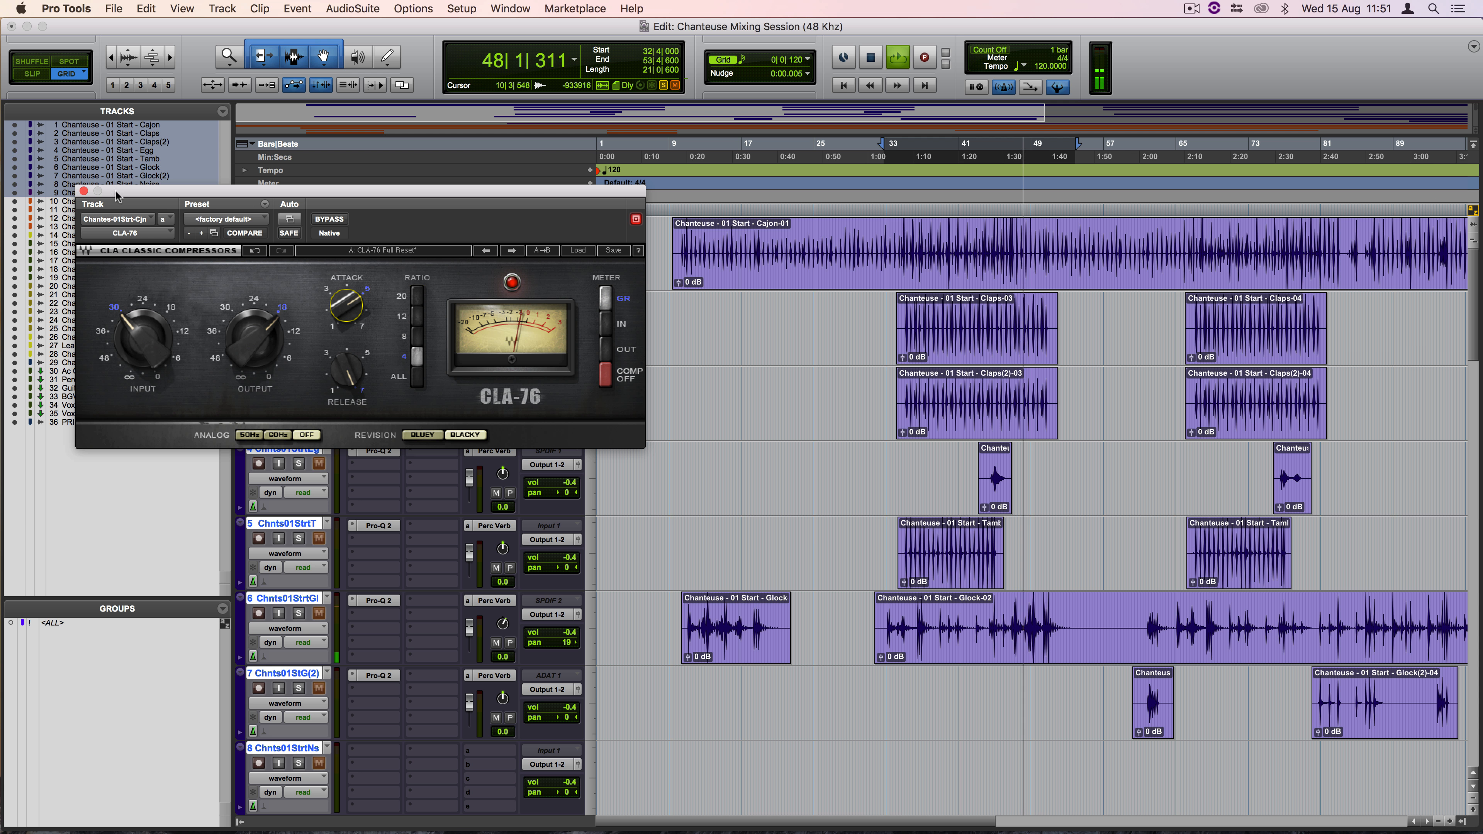
pyautogui.click(84, 192)
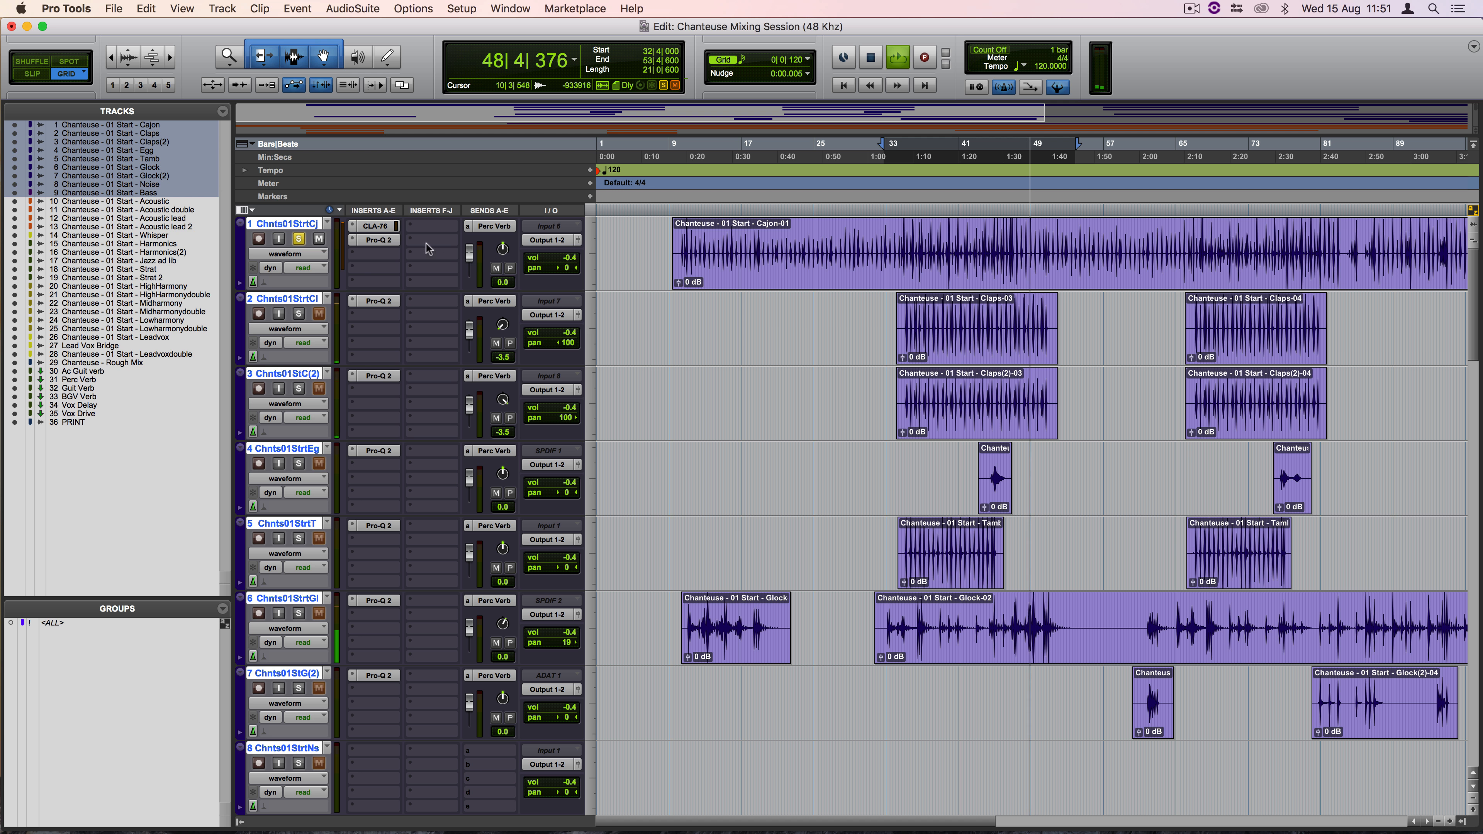
# Step: Open the Cajon and Bass equalizers side by side, compare how their curves complement each other, and close both
pyautogui.click(375, 241)
pyautogui.moveTo(350, 192); pyautogui.dragTo(875, 232)
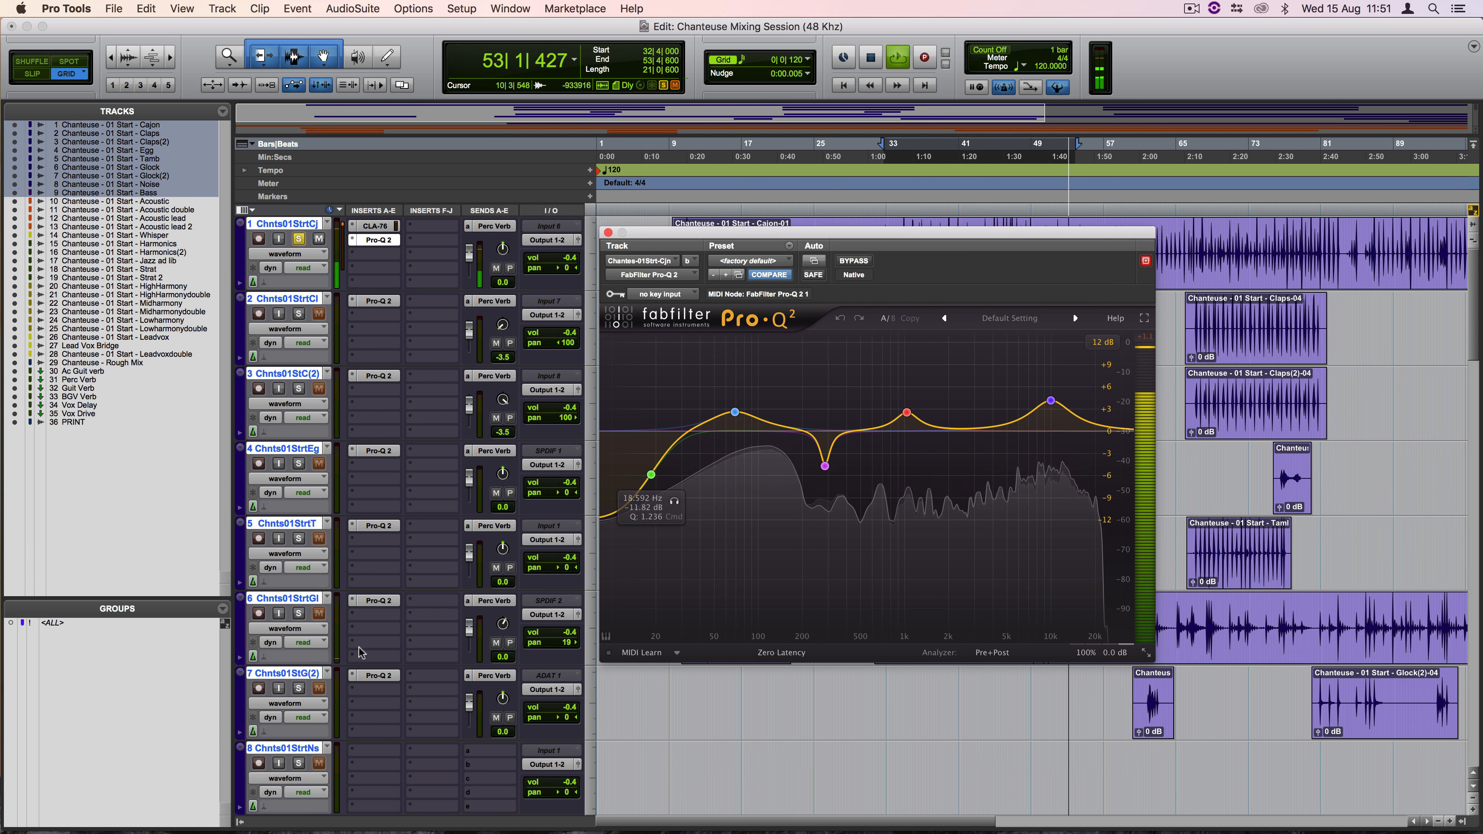
pyautogui.scroll(-3, 366, 693)
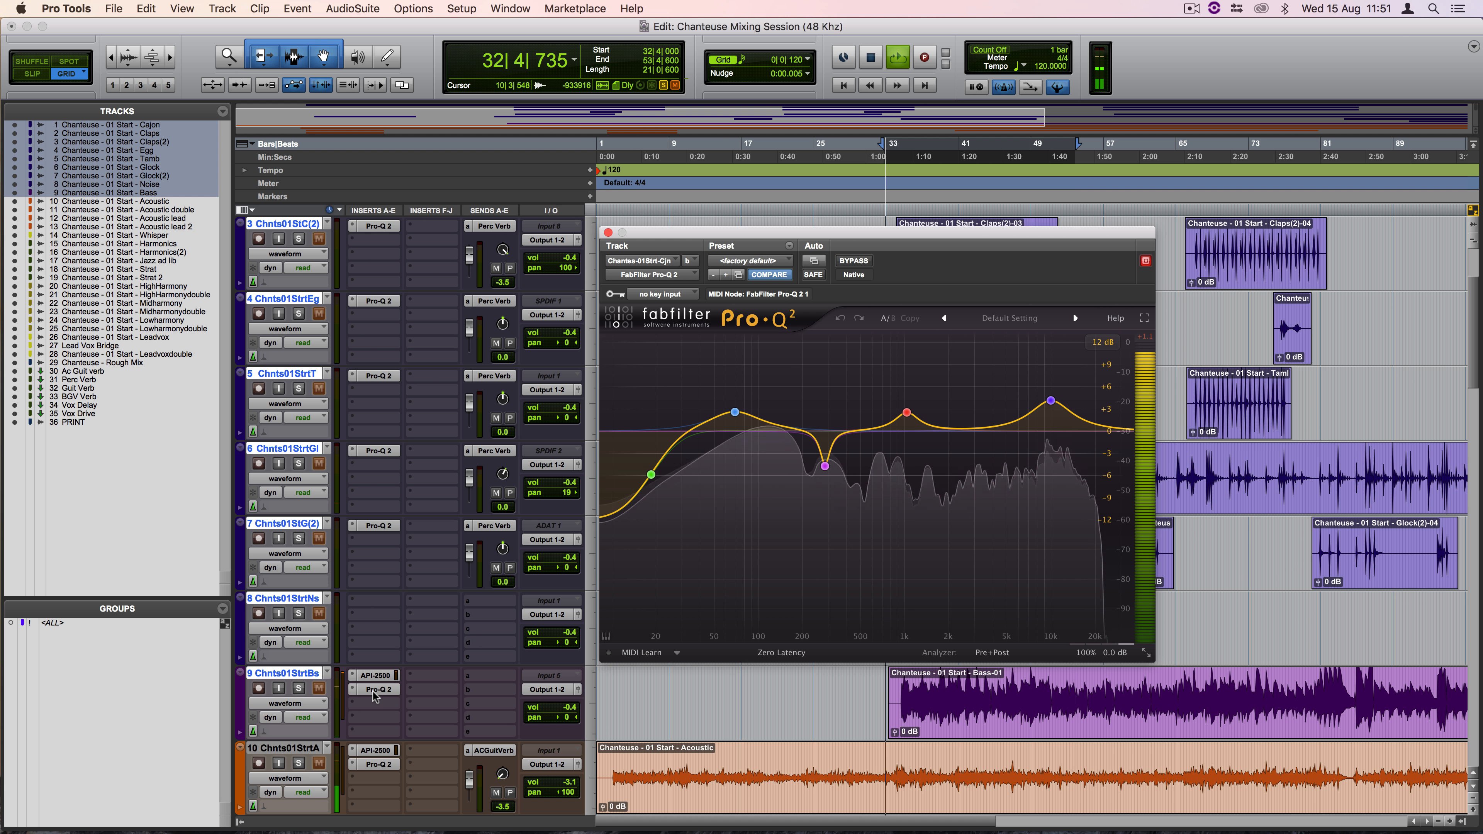
pyautogui.click(377, 690)
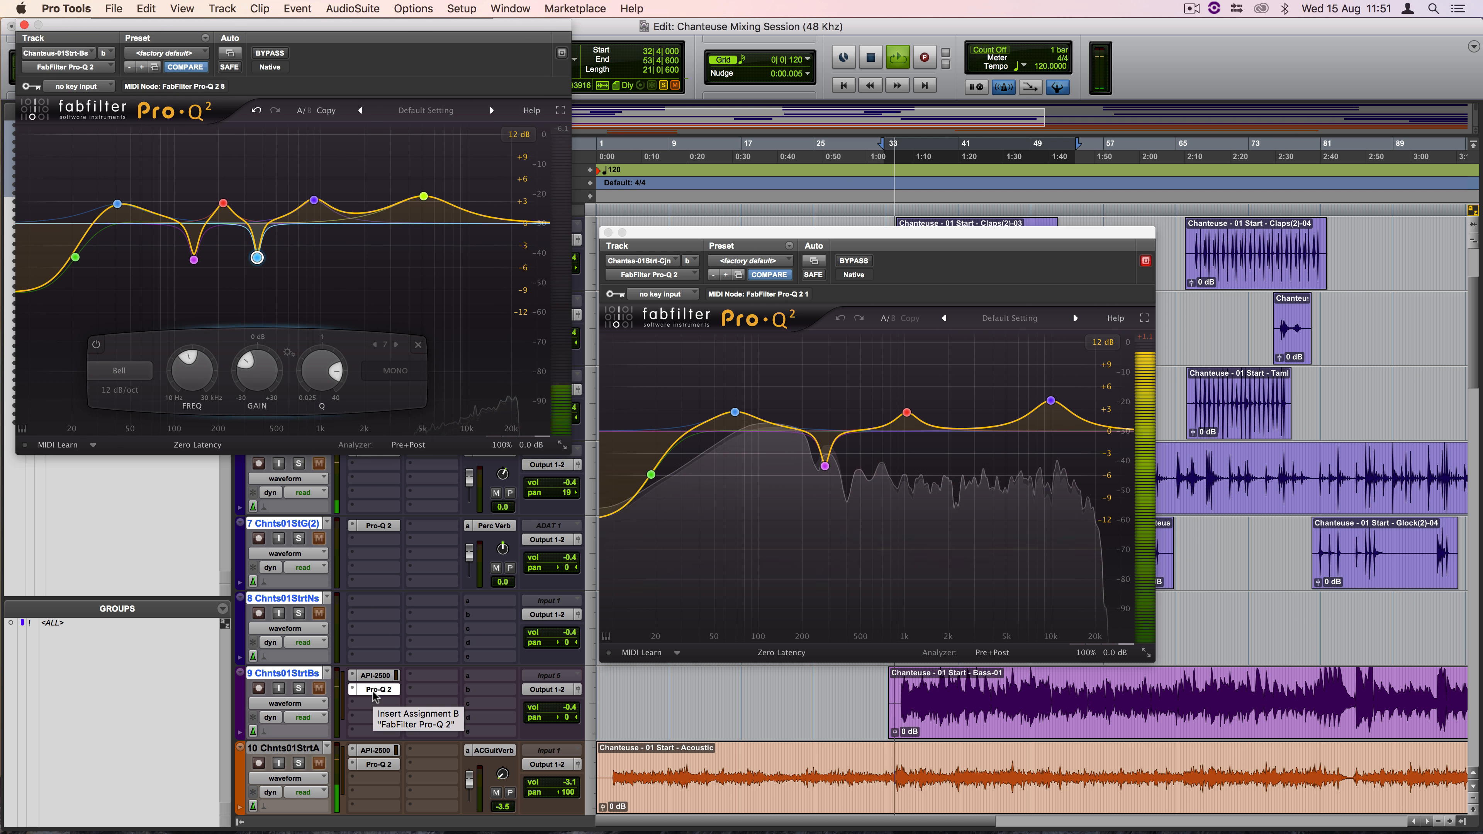
pyautogui.moveTo(801, 232); pyautogui.dragTo(856, 46)
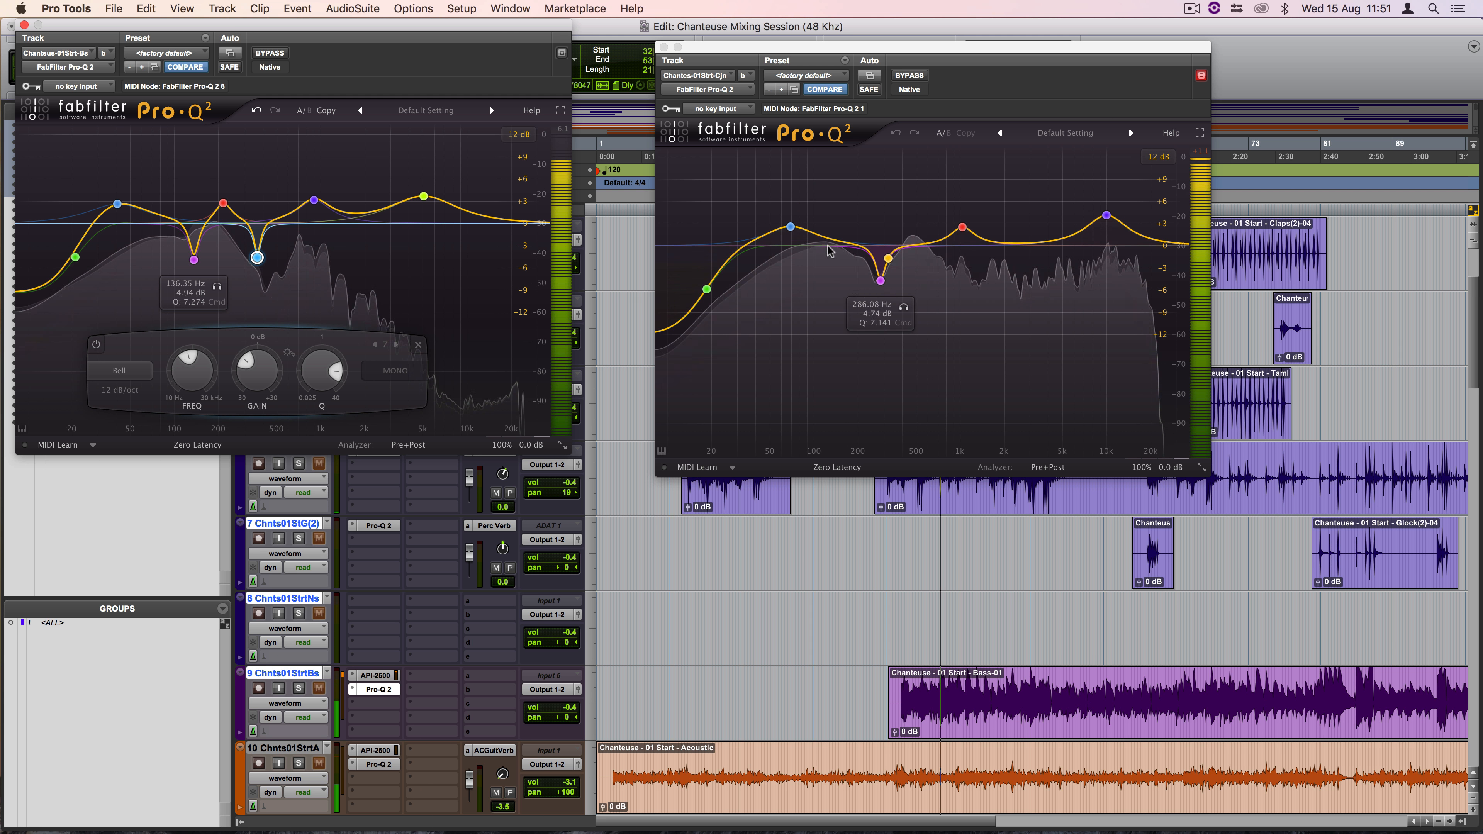
pyautogui.moveTo(836, 244); pyautogui.dragTo(860, 254)
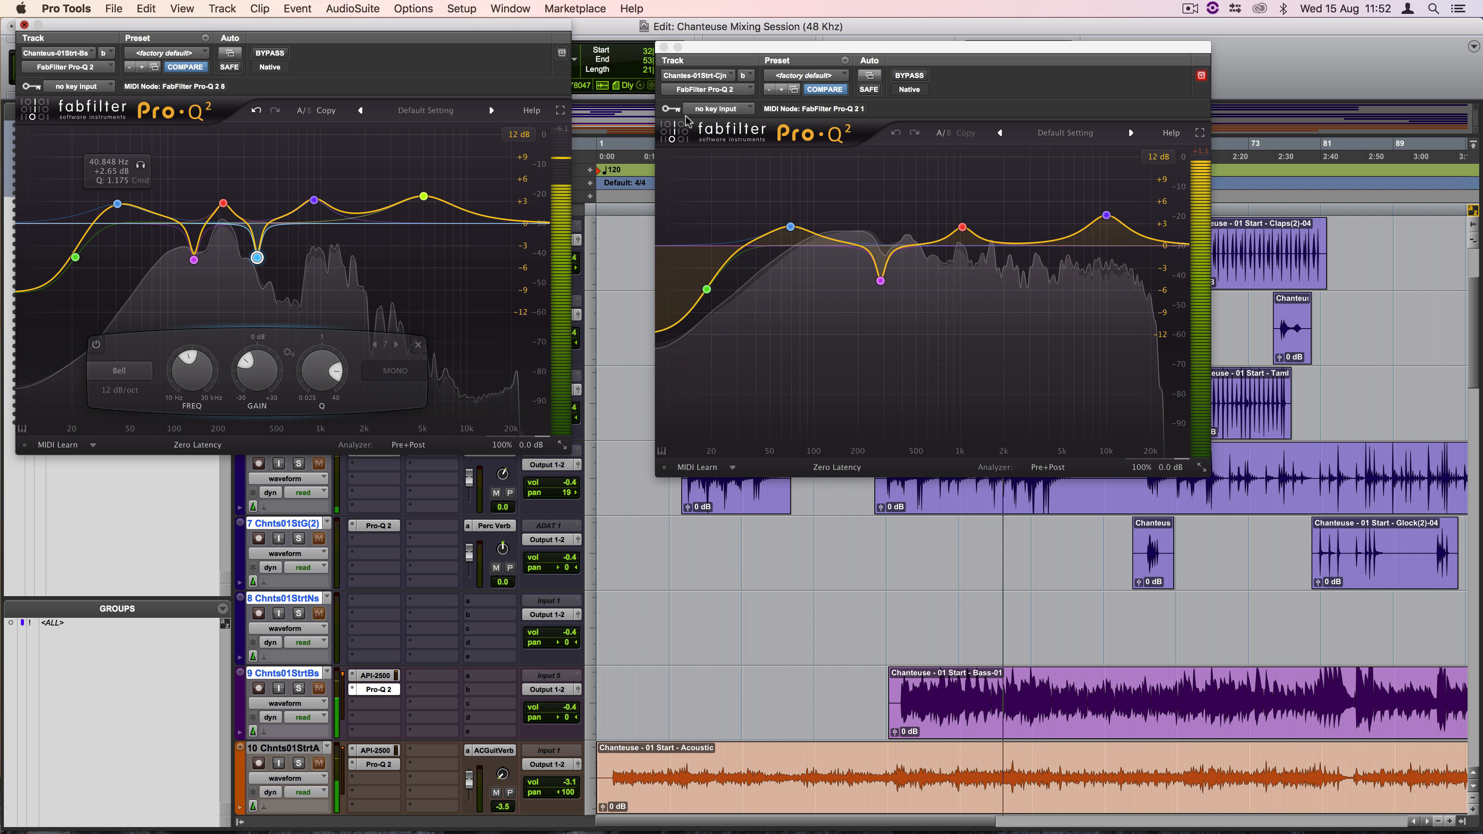
pyautogui.click(24, 25)
pyautogui.click(664, 47)
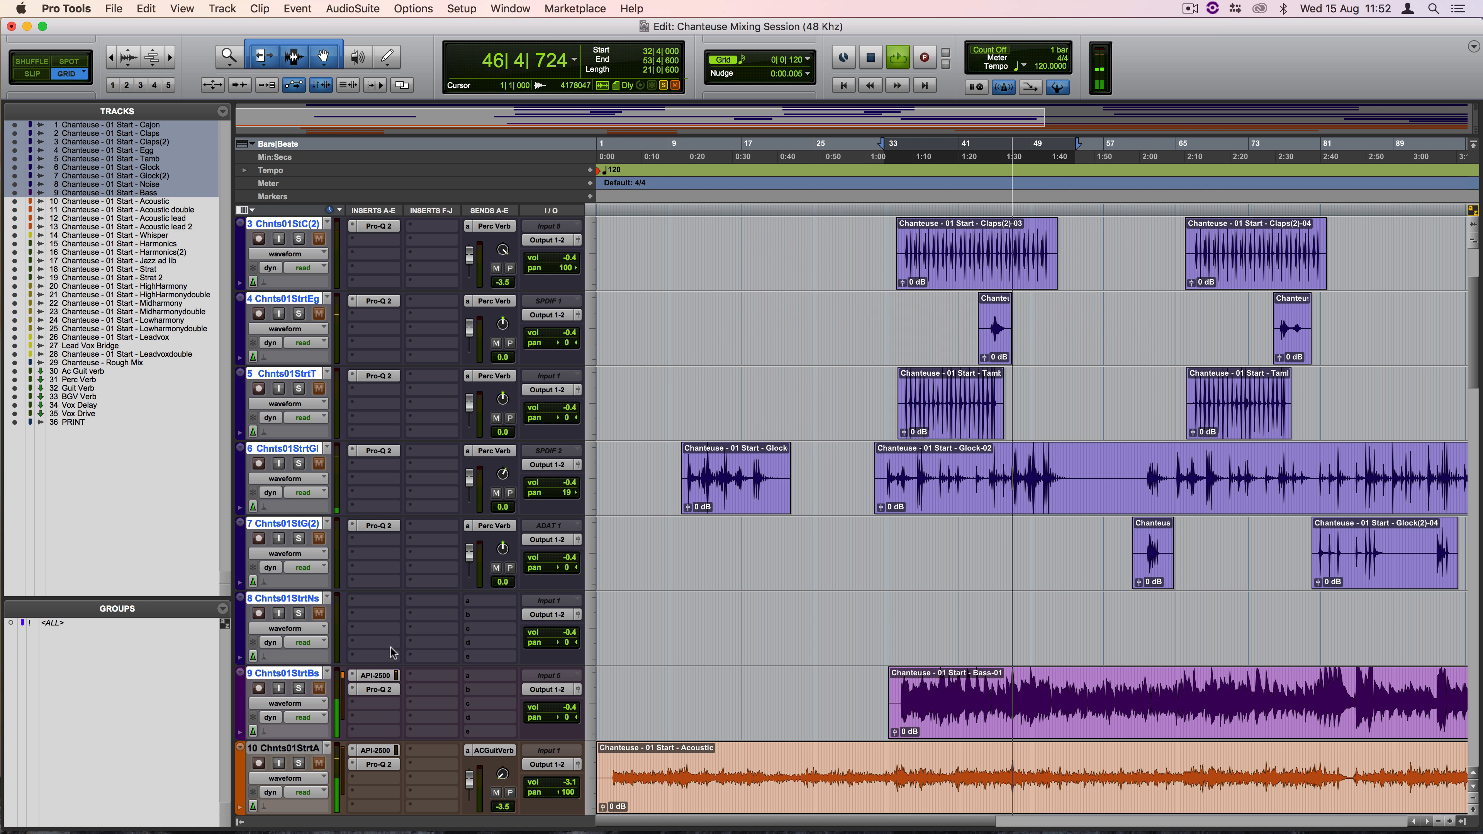
# Step: Solo the Bass track alongside the Cajon and audition its API-2500 compressor with bypass on and off
pyautogui.click(299, 689)
pyautogui.click(389, 678)
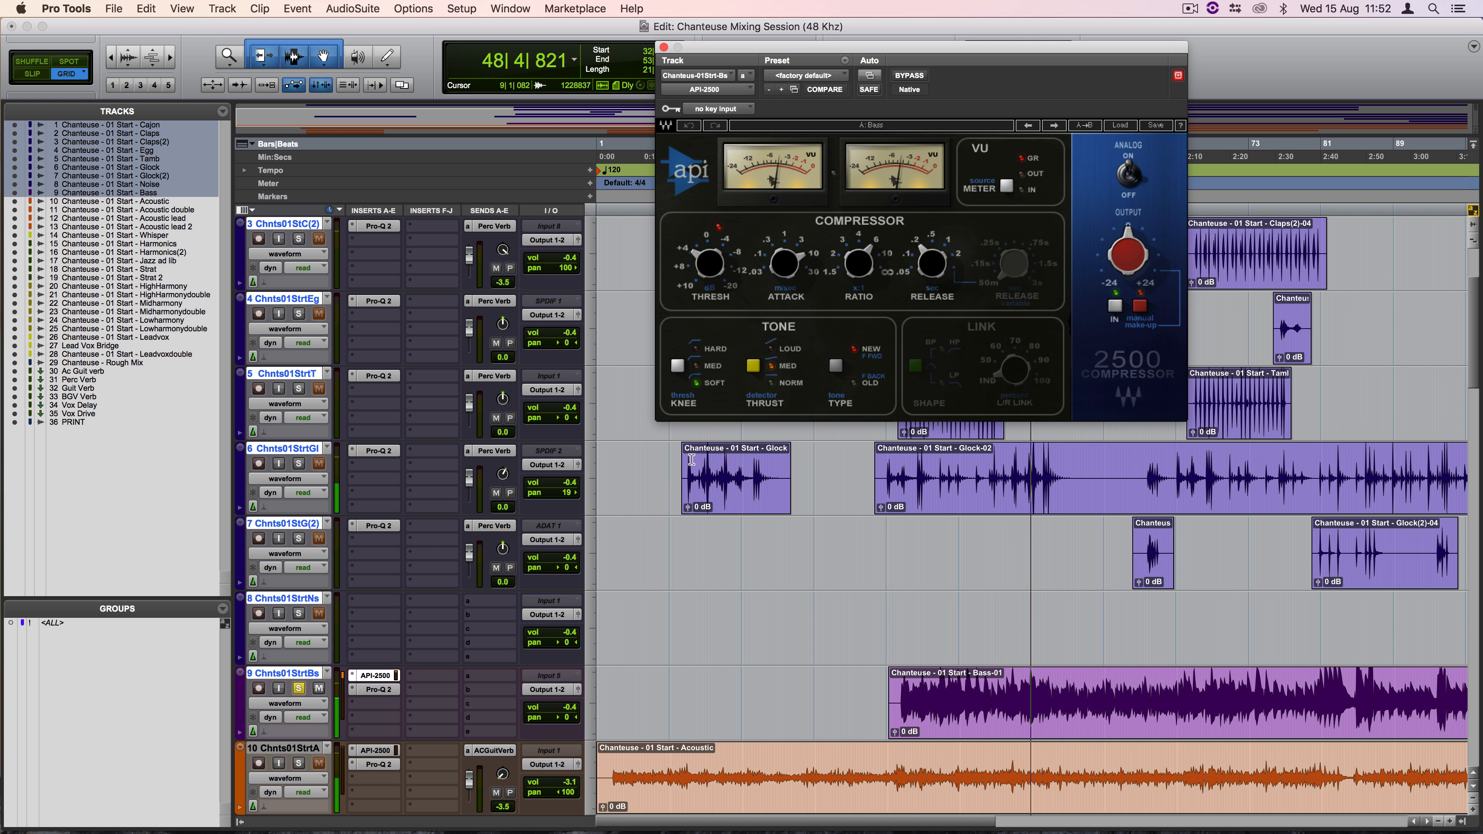
pyautogui.moveTo(971, 45); pyautogui.dragTo(941, 110)
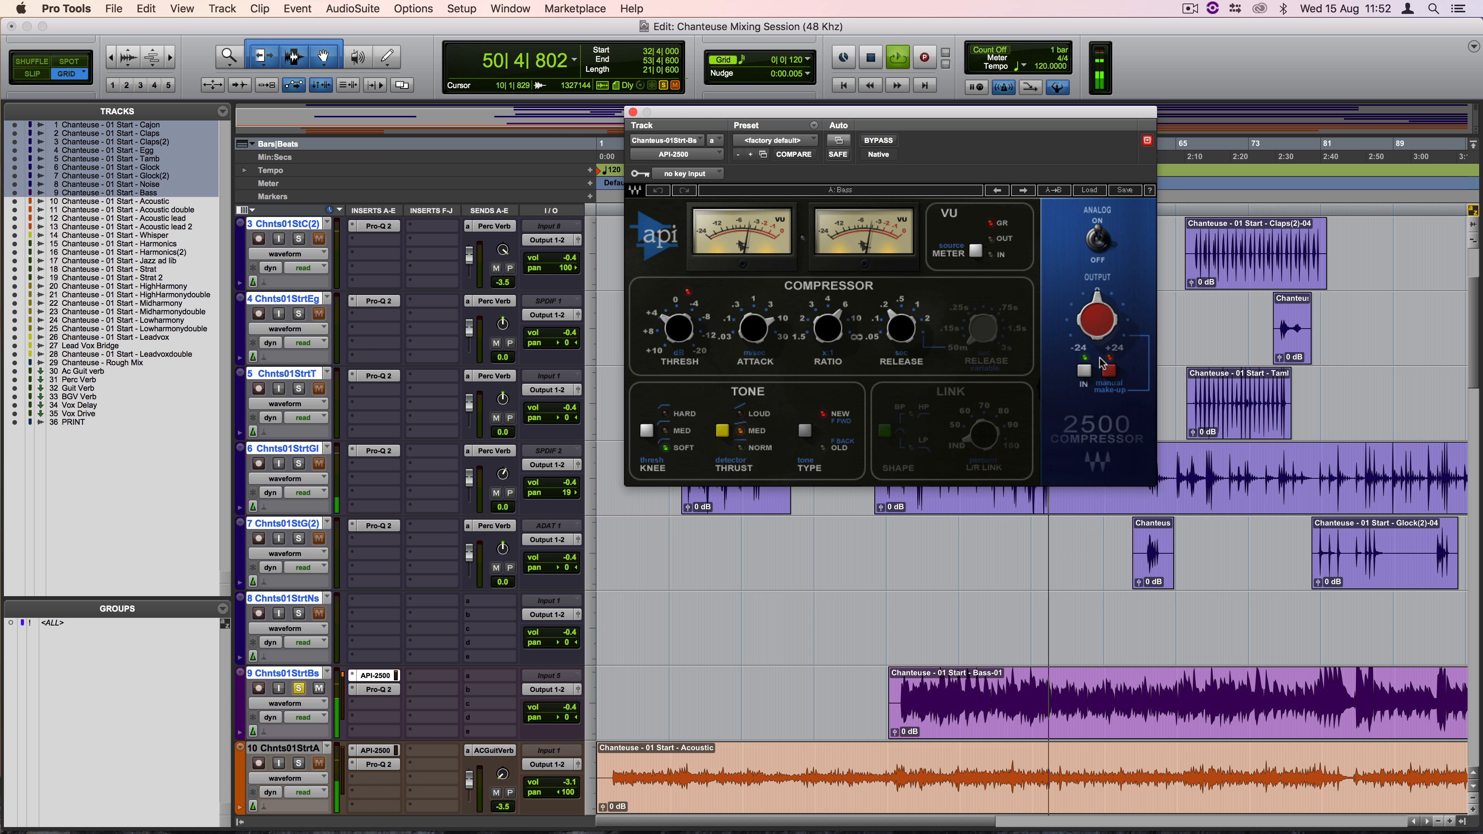
pyautogui.click(877, 140)
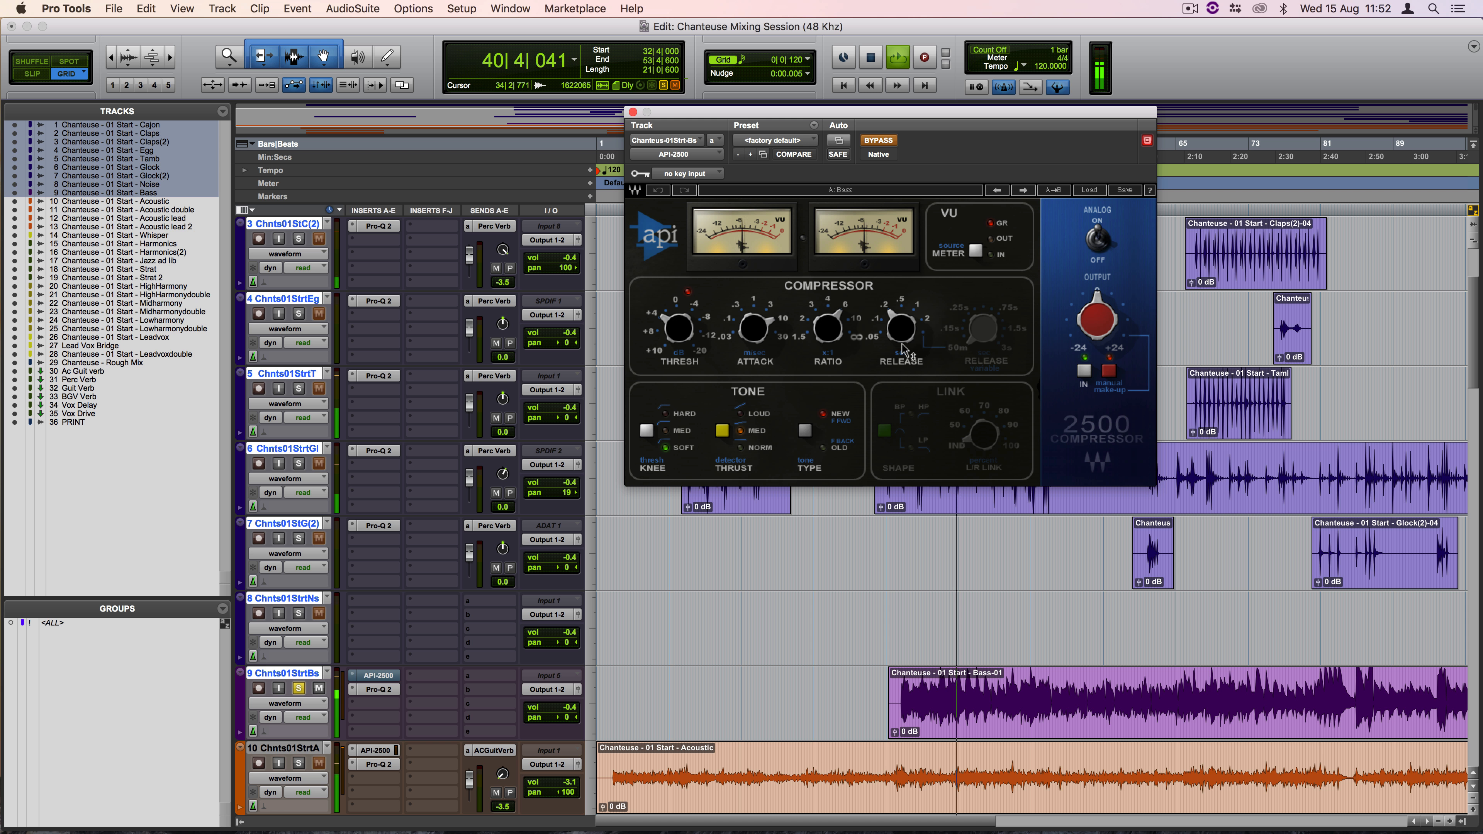
pyautogui.moveTo(904, 350)
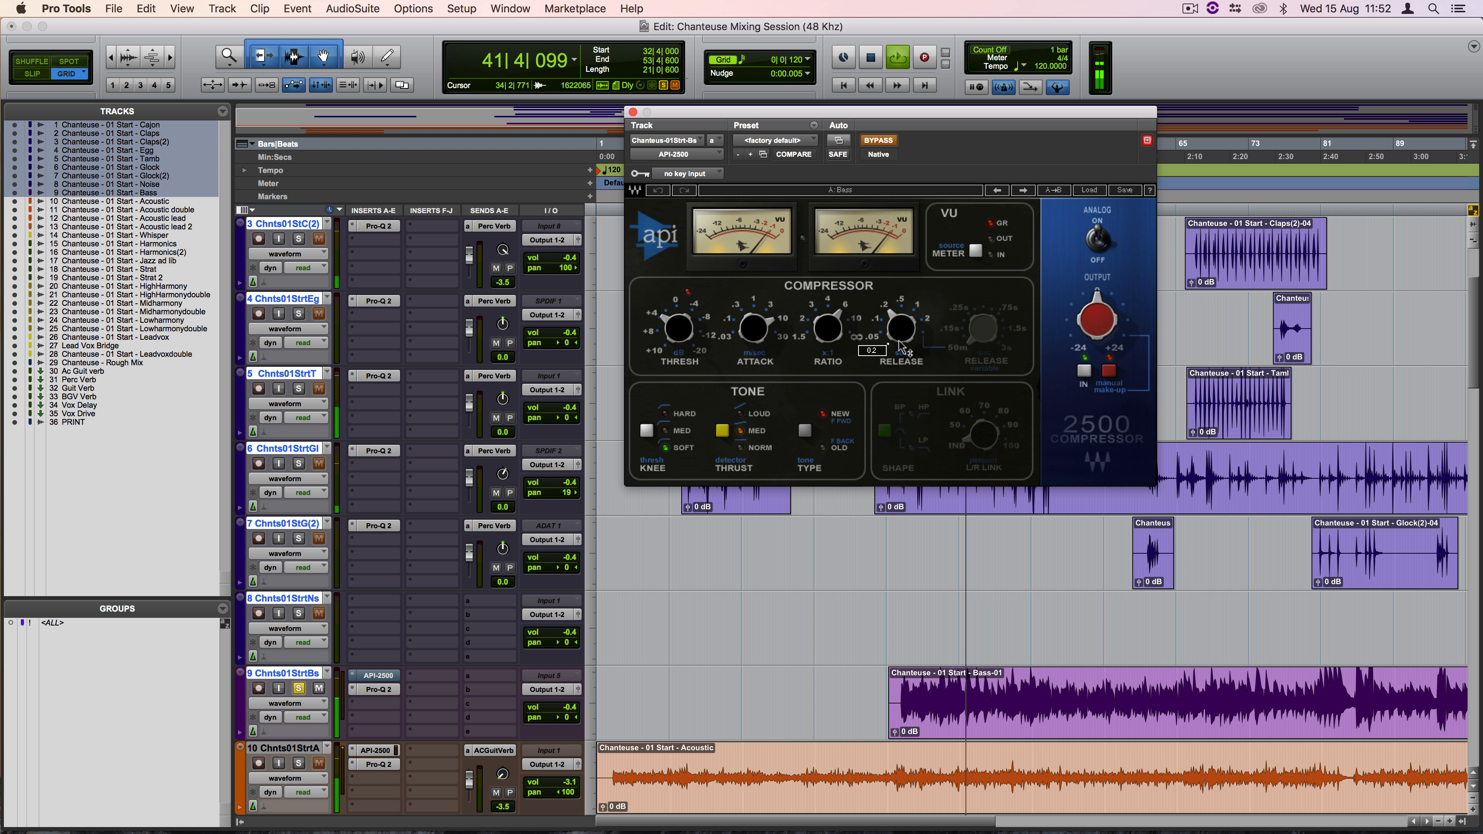
pyautogui.click(880, 142)
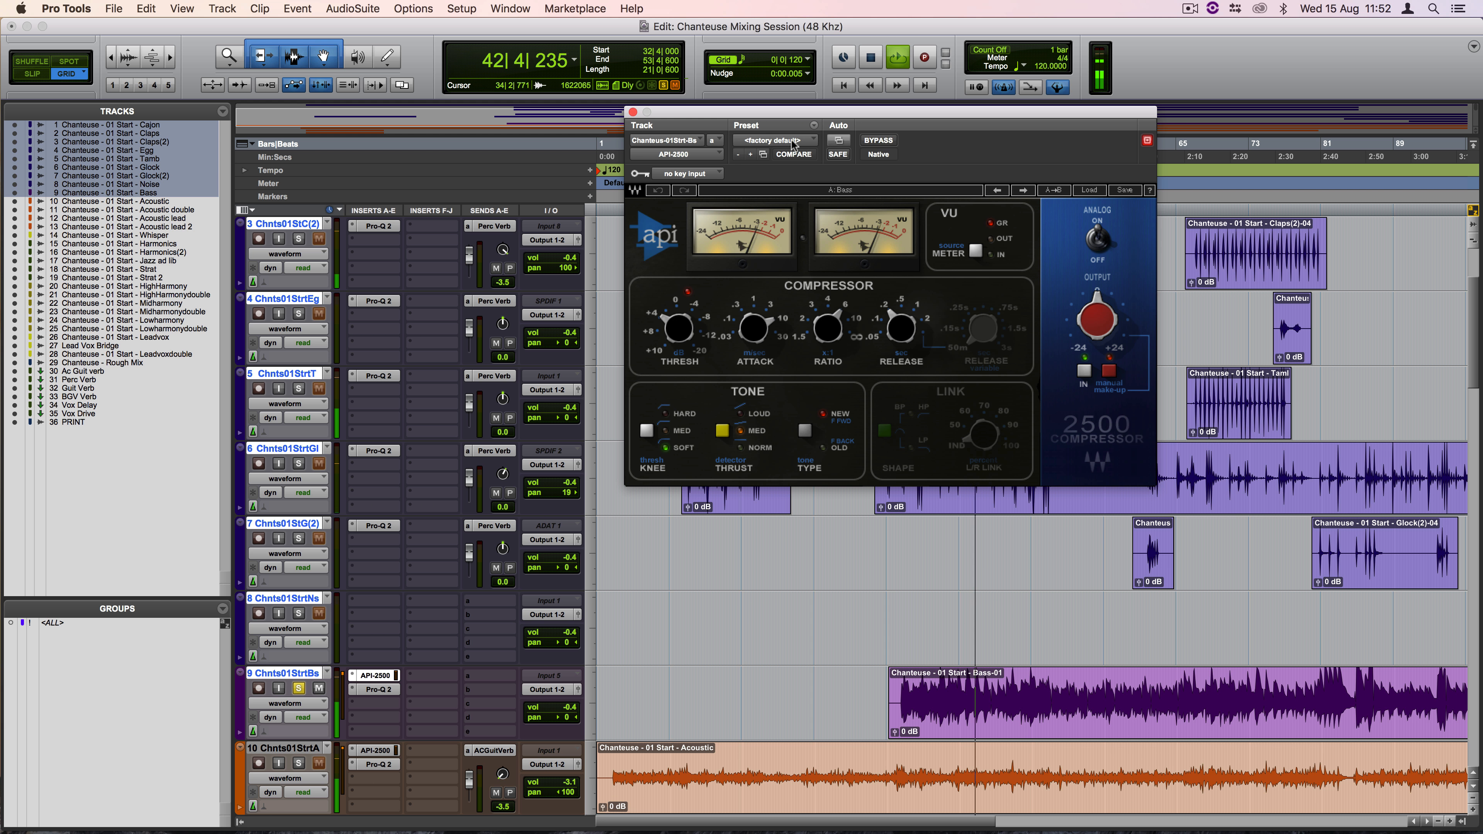
pyautogui.click(633, 112)
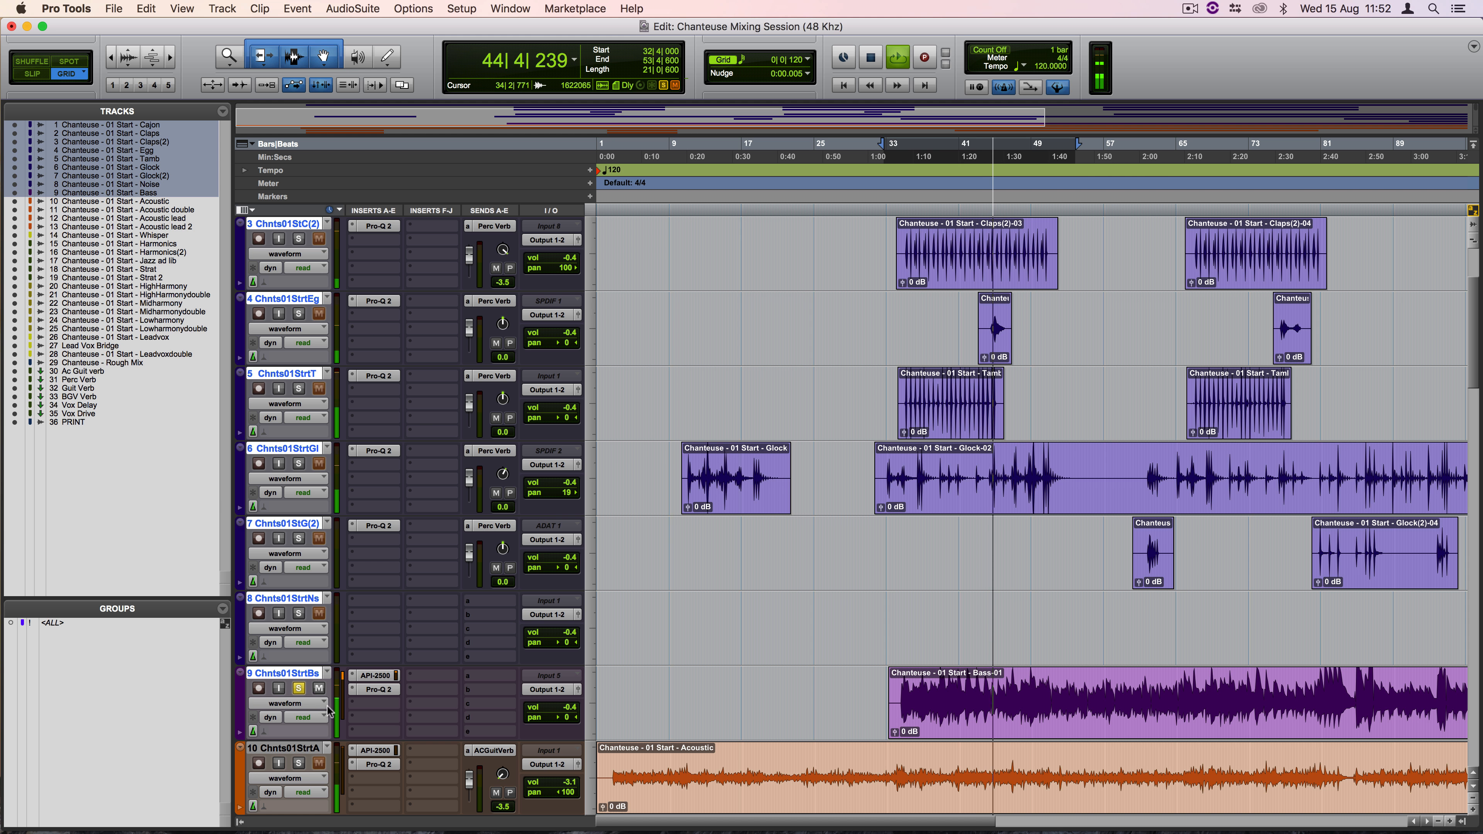
# Step: Solo both Claps tracks in addition to the Cajon and Bass, and restart loop playback
pyautogui.scroll(3, 304, 622)
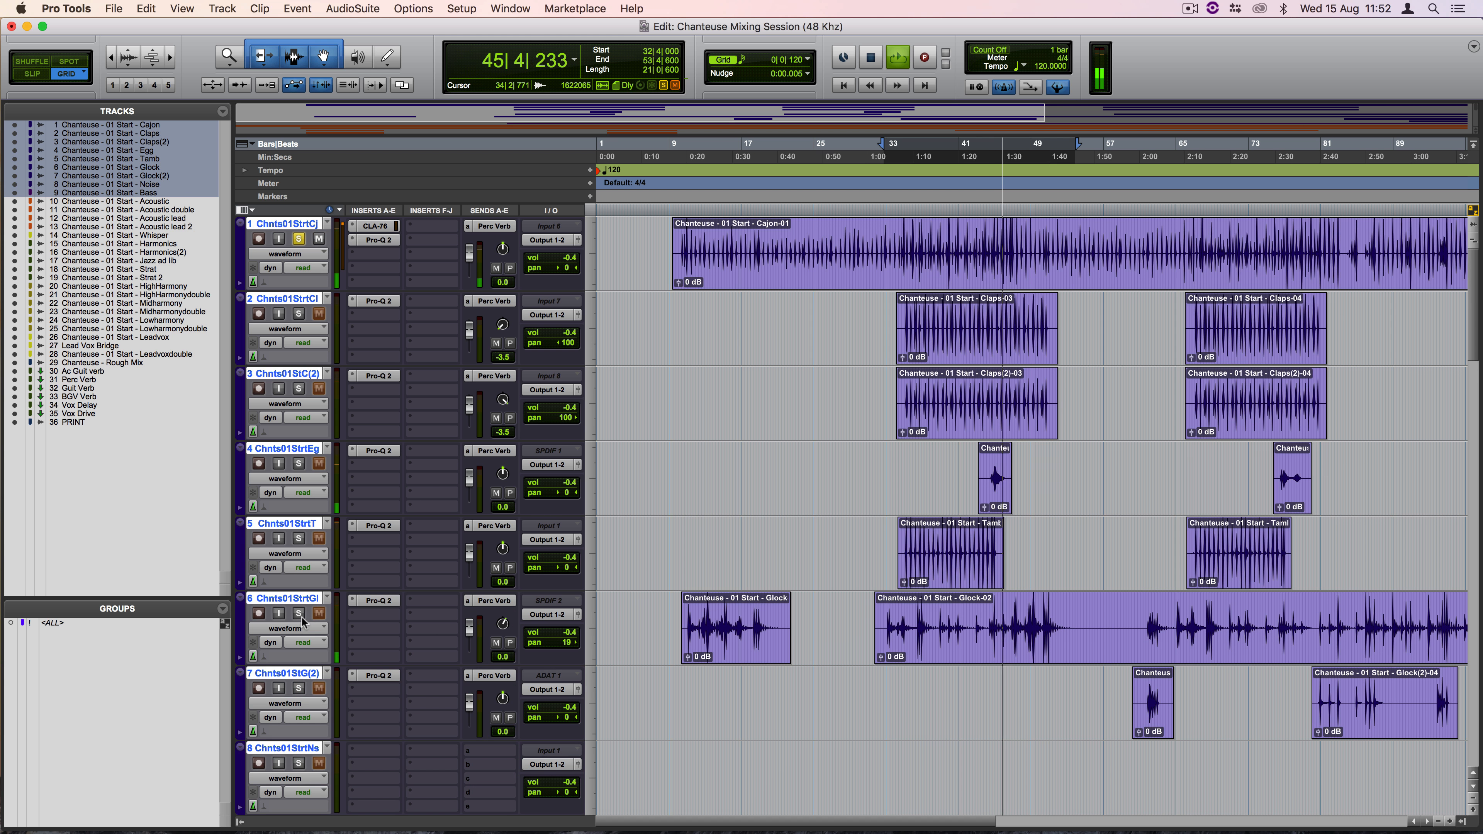
pyautogui.click(298, 313)
pyautogui.click(299, 389)
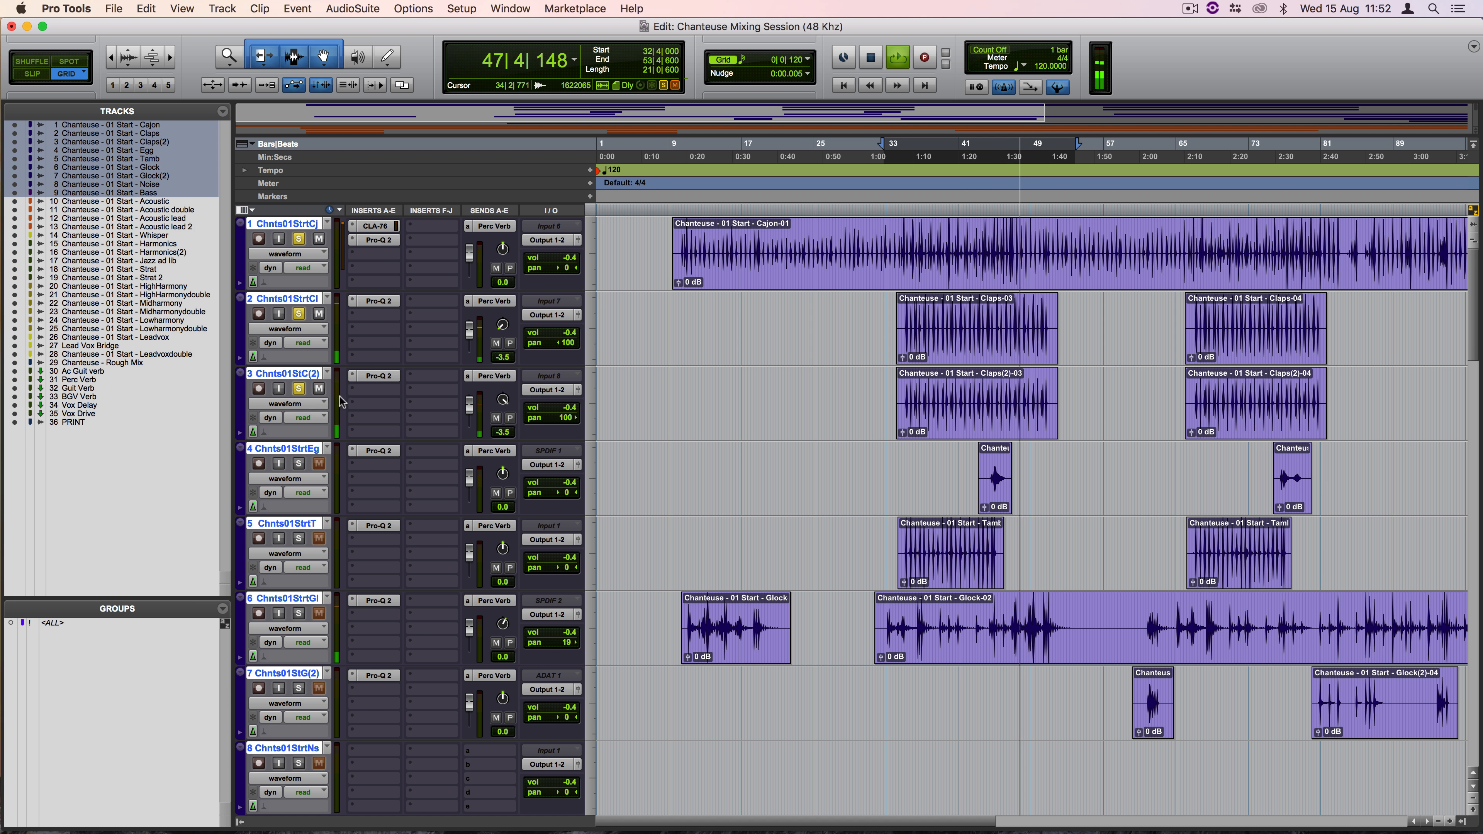
pyautogui.press('space')
pyautogui.press('space')
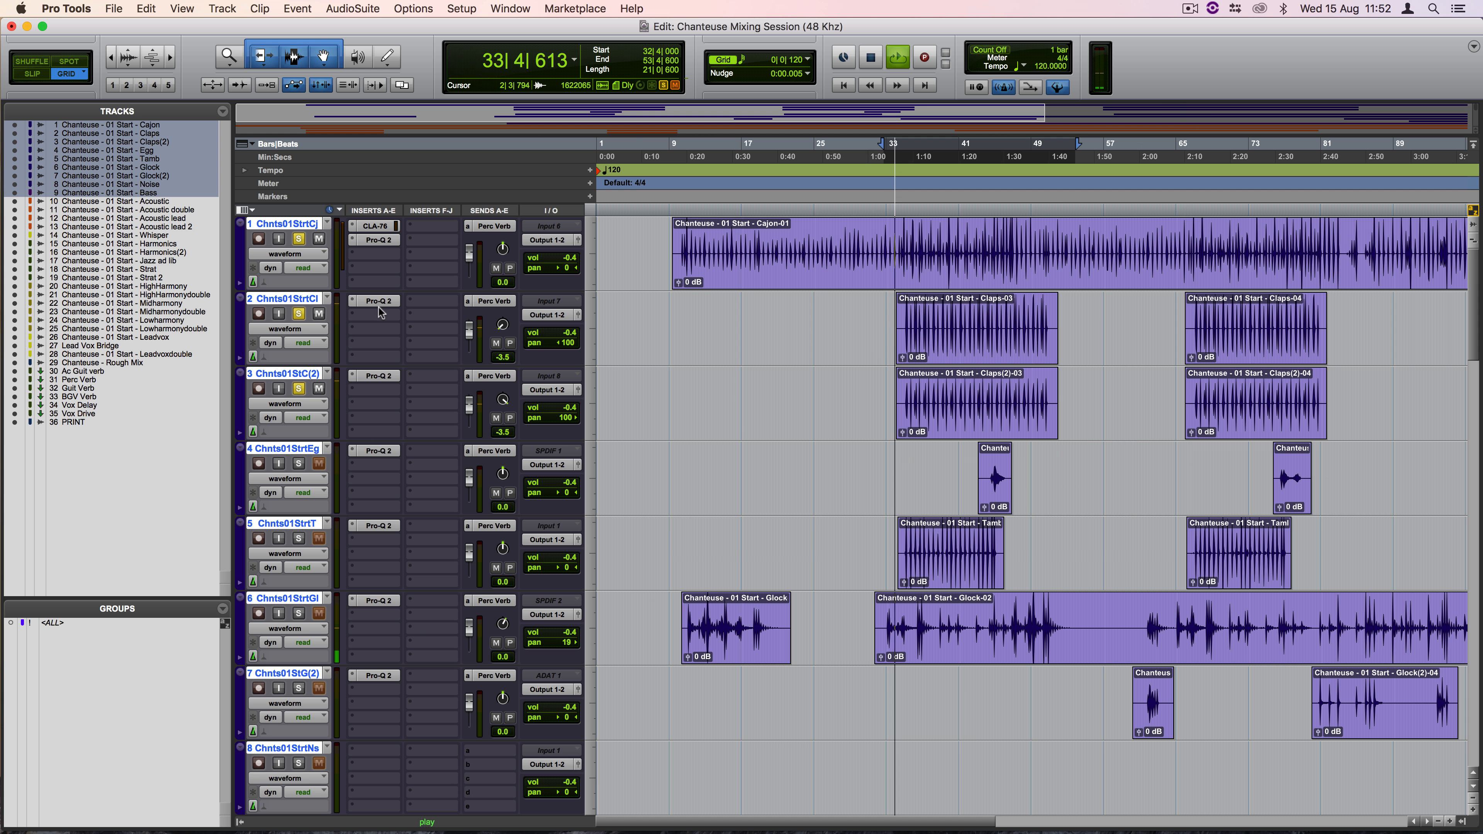
# Step: In the first Claps track's Pro-Q 2, use a 12 dB display range and add a low-shelf cut of about 10 dB at 82 Hz, Q 1.041
pyautogui.click(378, 304)
pyautogui.moveTo(637, 311); pyautogui.dragTo(660, 331)
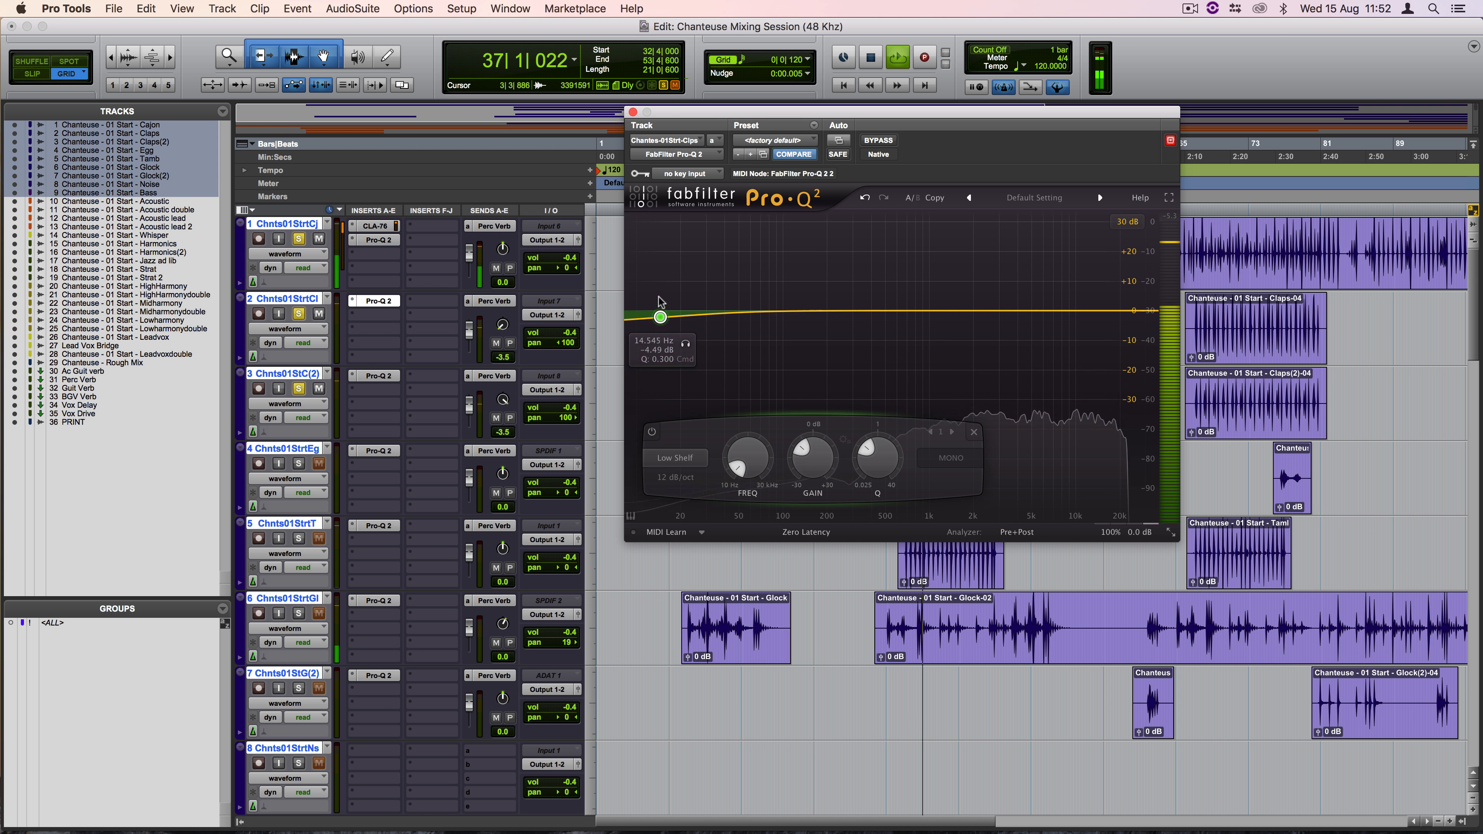
pyautogui.click(1131, 221)
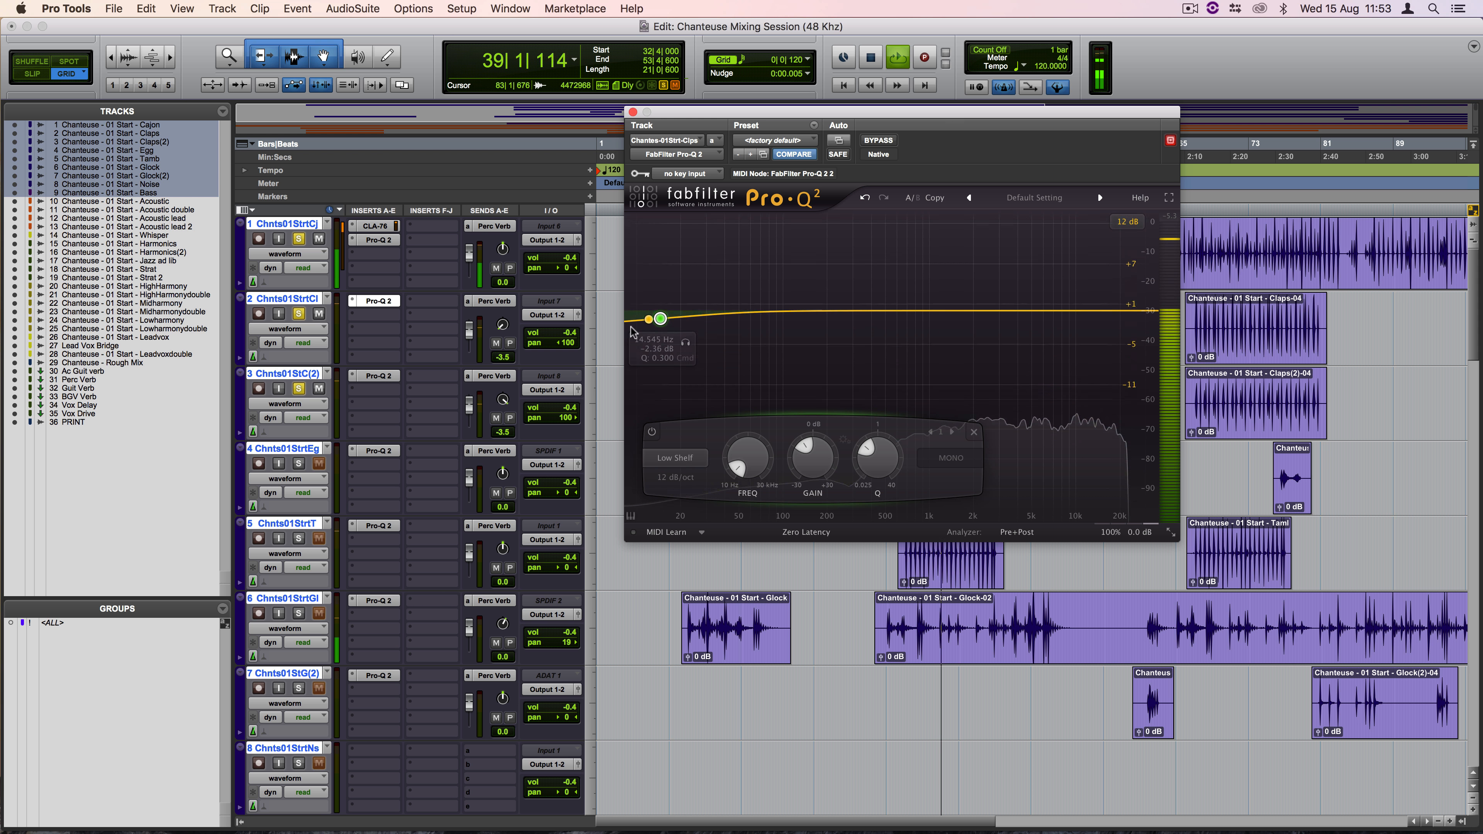
pyautogui.moveTo(661, 326); pyautogui.dragTo(757, 365)
pyautogui.scroll(8, 664, 336)
pyautogui.scroll(-3, 714, 365)
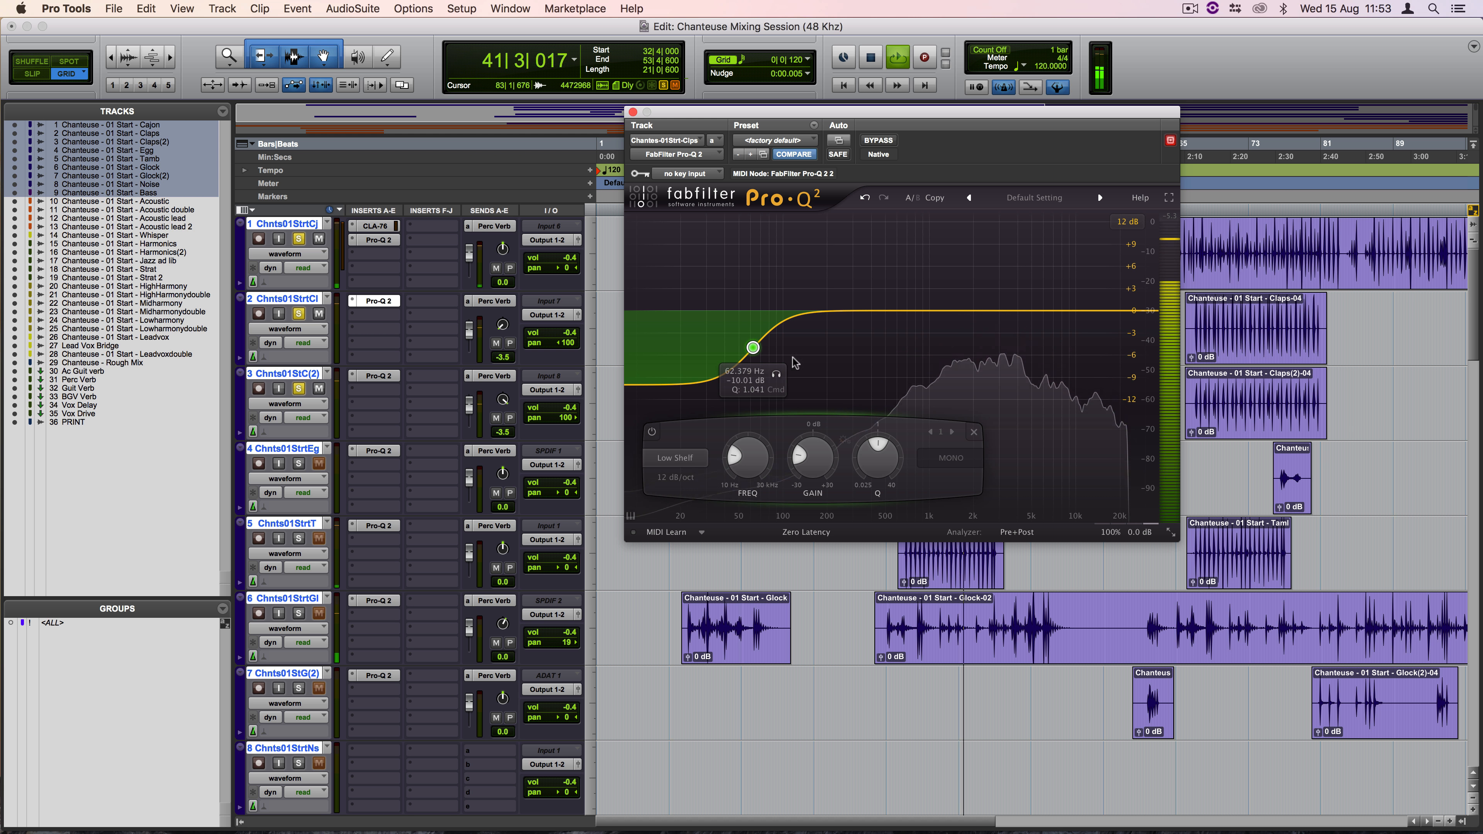
# Step: Boost the Claps EQ by about 3.57 dB at 200 Hz with Q 1.466, and add a narrow cut just below 500 Hz
pyautogui.click(832, 289)
pyautogui.moveTo(833, 291); pyautogui.dragTo(827, 286)
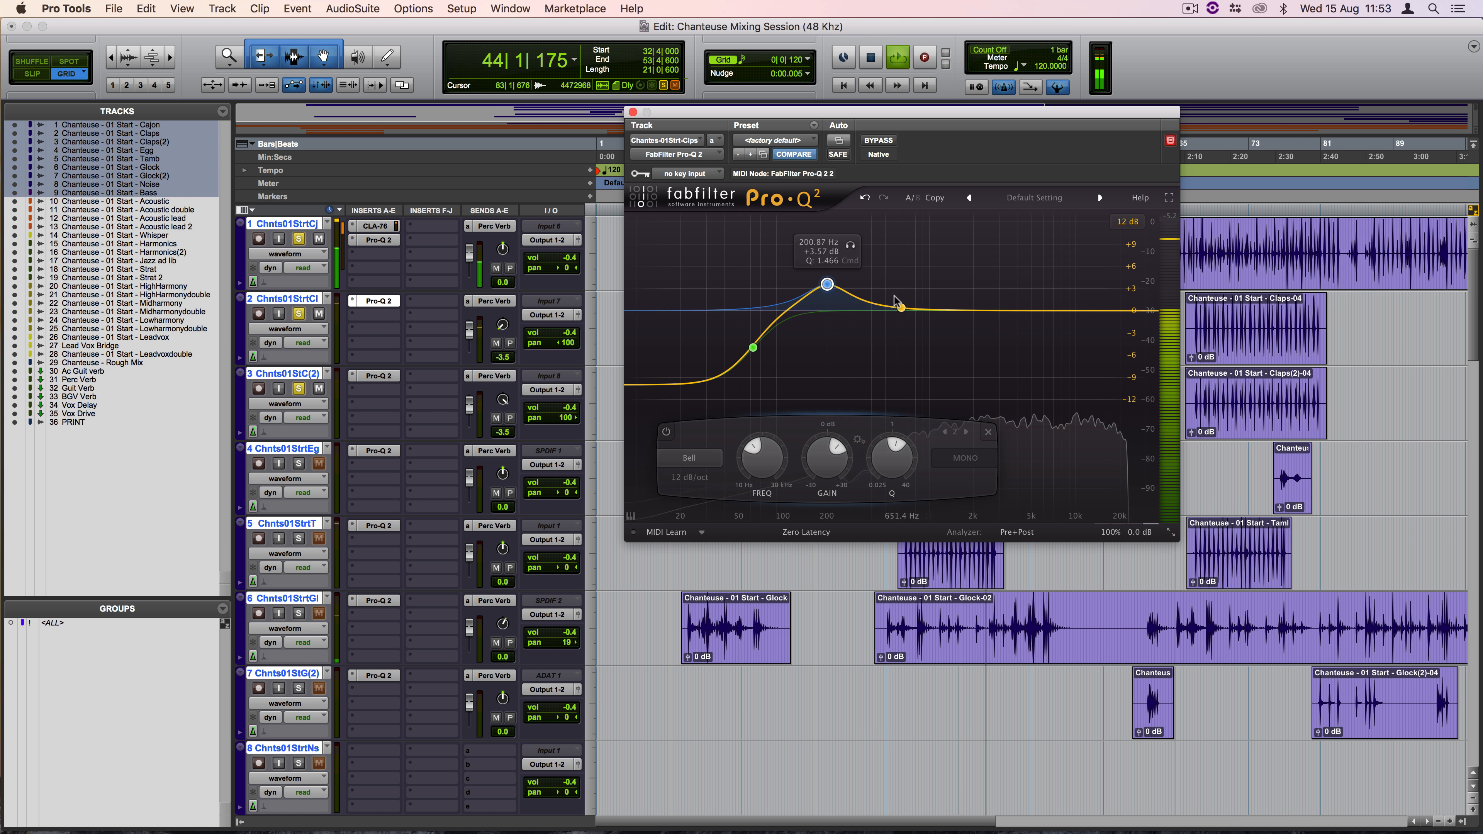
pyautogui.click(887, 309)
pyautogui.moveTo(883, 305); pyautogui.dragTo(884, 361)
# Step: Boost the Claps EQ by about 3.55 dB near 2 kHz and again just above 10 kHz, close the equalizer and stop playback
pyautogui.moveTo(938, 310); pyautogui.dragTo(1073, 286)
pyautogui.scroll(3, 978, 291)
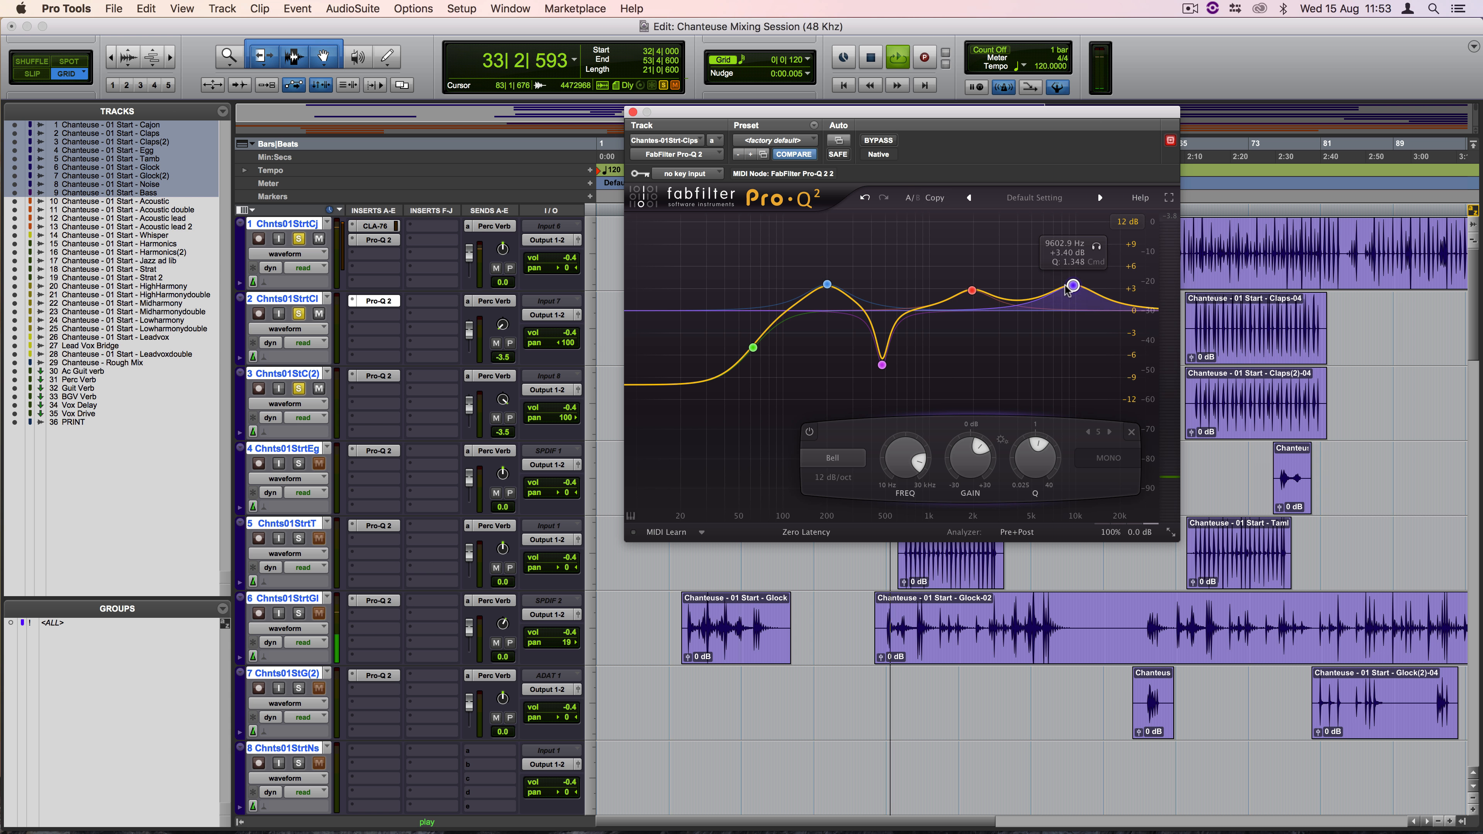
pyautogui.moveTo(1071, 286); pyautogui.dragTo(1085, 275)
pyautogui.scroll(-3, 1088, 286)
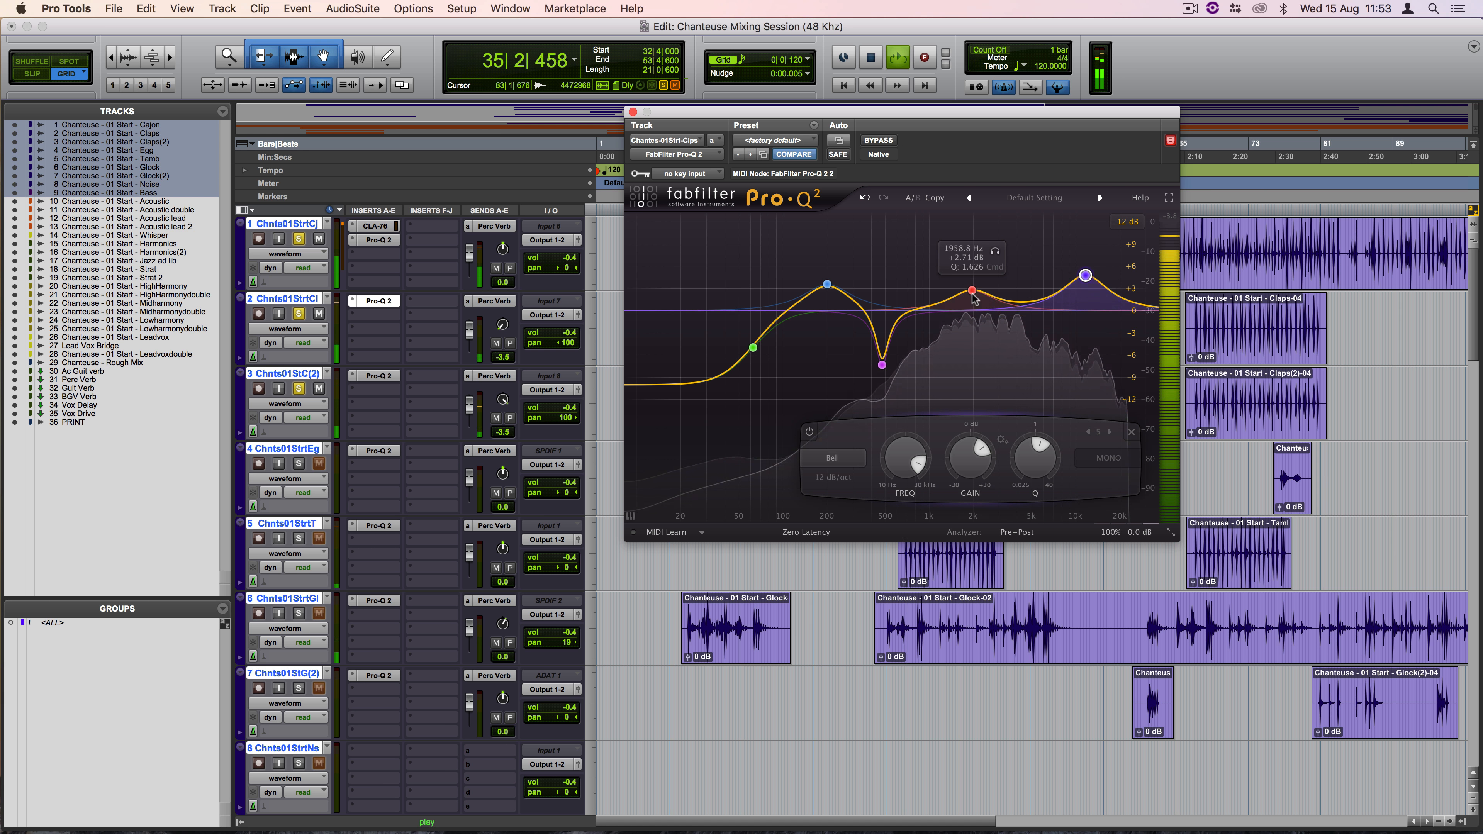
pyautogui.moveTo(972, 289); pyautogui.dragTo(972, 284)
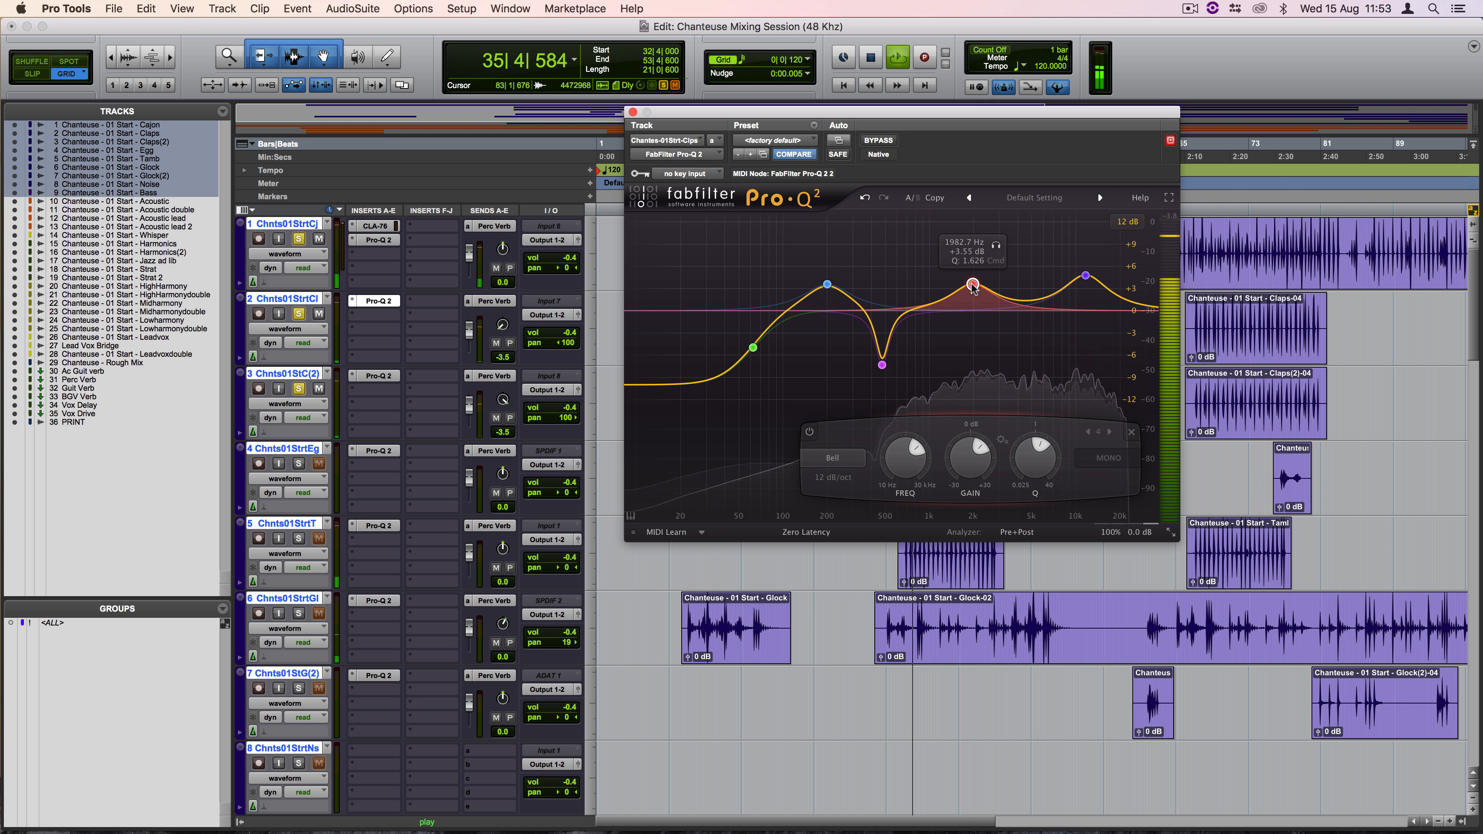
pyautogui.click(632, 112)
pyautogui.press('space')
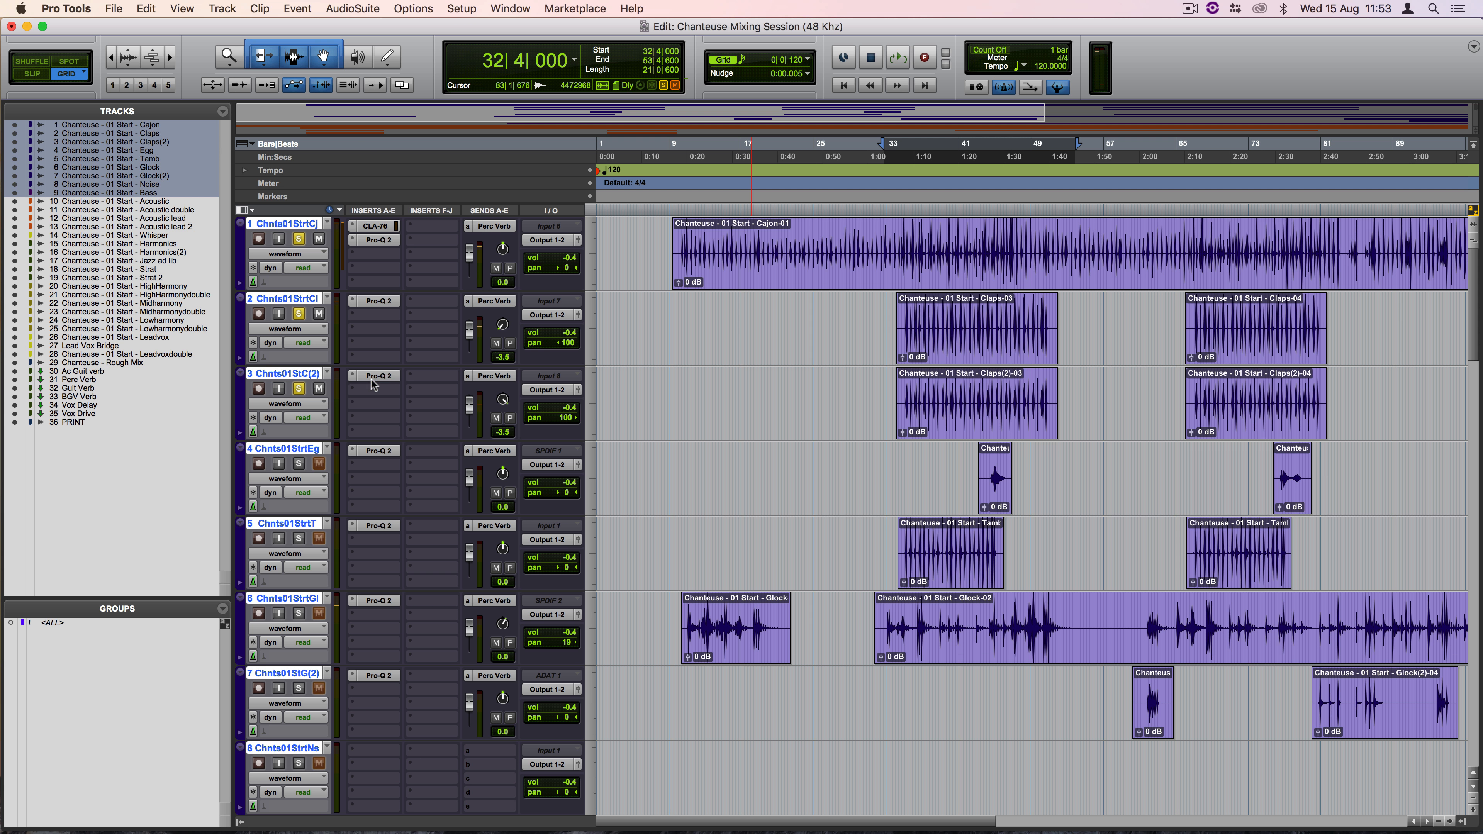
# Step: Move the loop selection's start to 34|2|720 and restart playback
pyautogui.press('space')
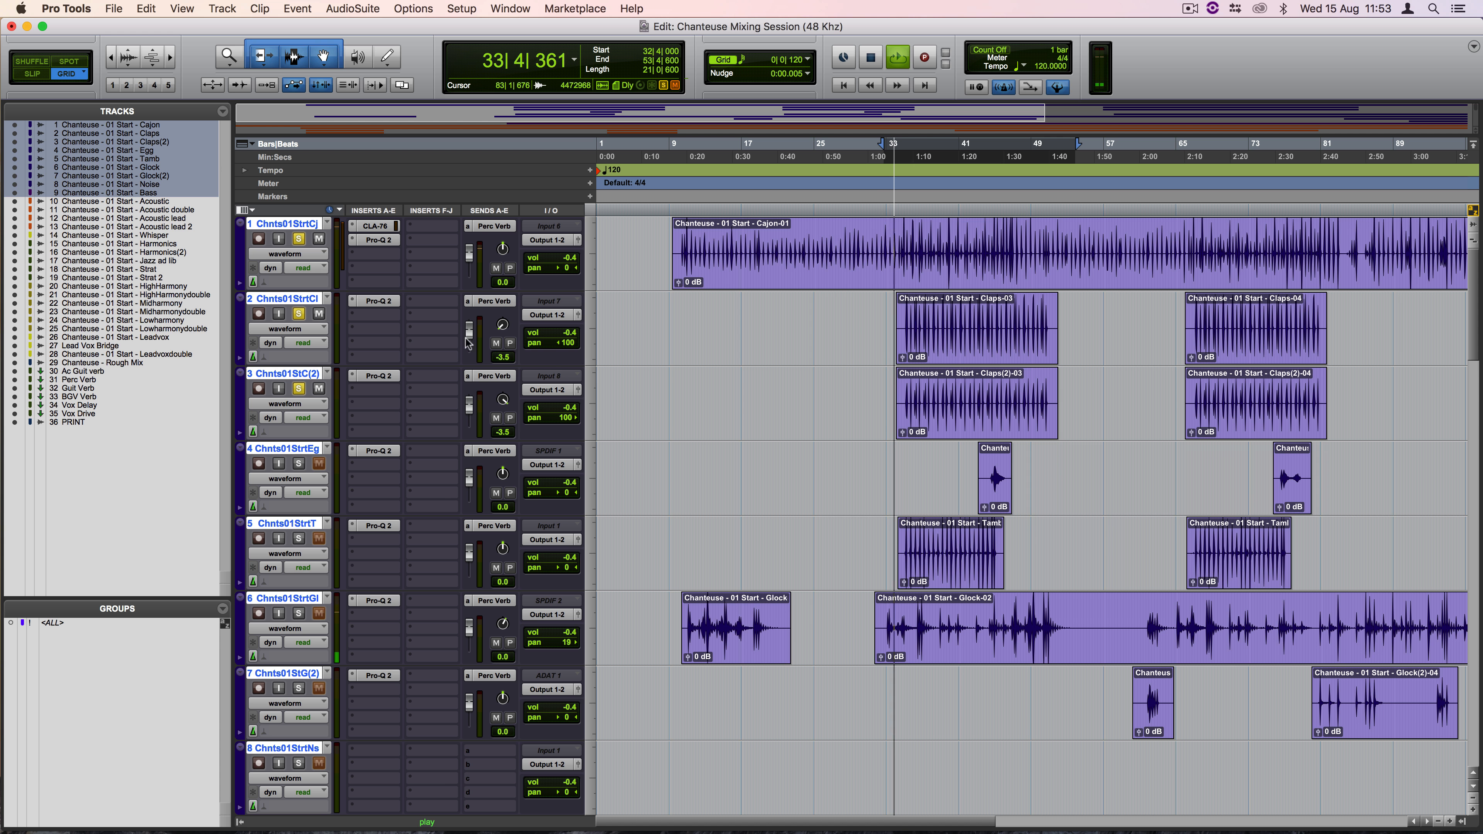
pyautogui.moveTo(883, 146); pyautogui.dragTo(901, 151)
pyautogui.press('space')
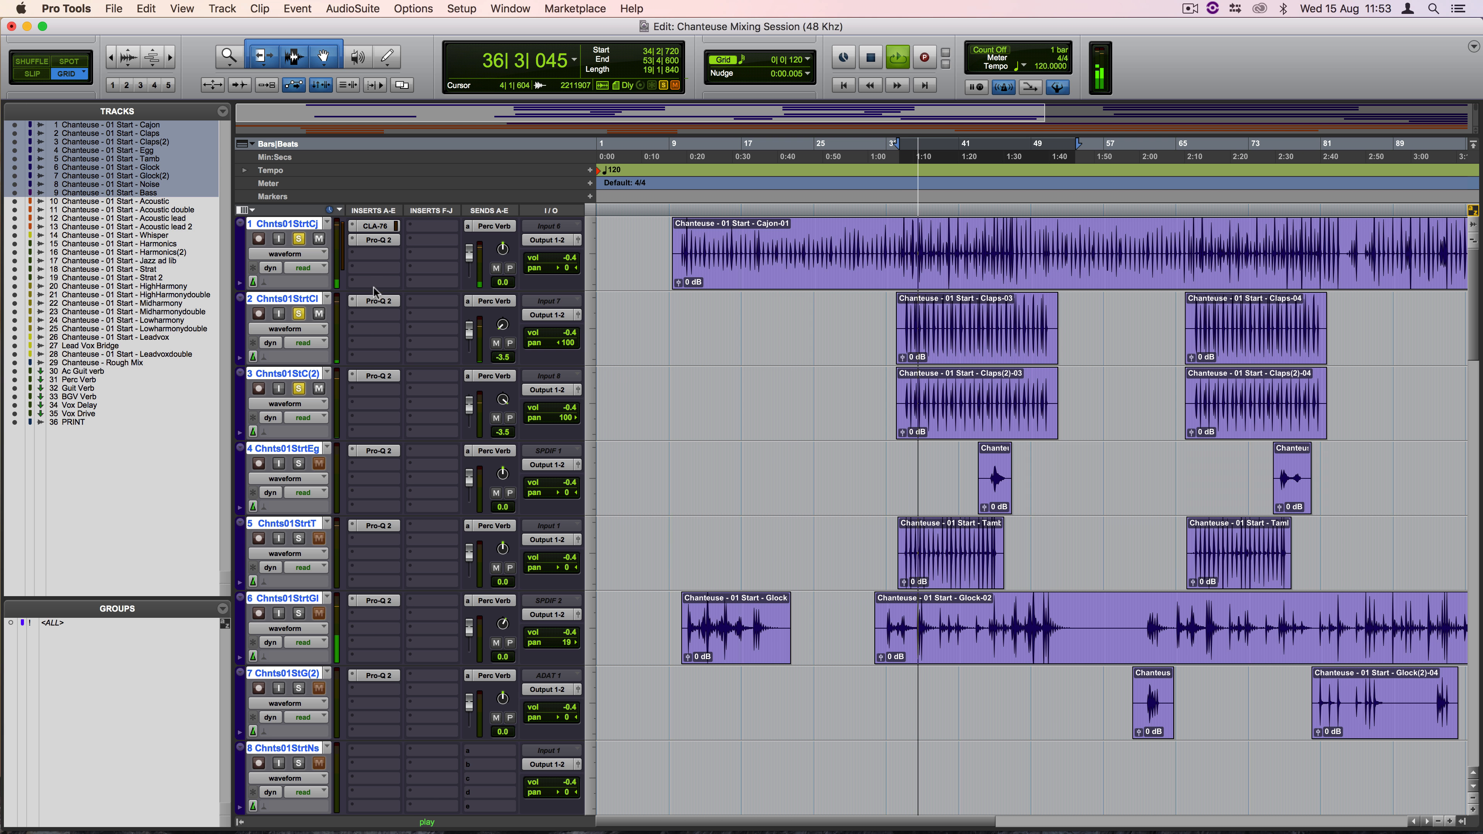
# Step: Bypass the equalizers on both Claps tracks to compare the sound, and re-enable them
pyautogui.keyDown('super'); pyautogui.click(379, 301); pyautogui.keyUp('super')
pyautogui.keyDown('super'); pyautogui.click(385, 376); pyautogui.keyUp('super')
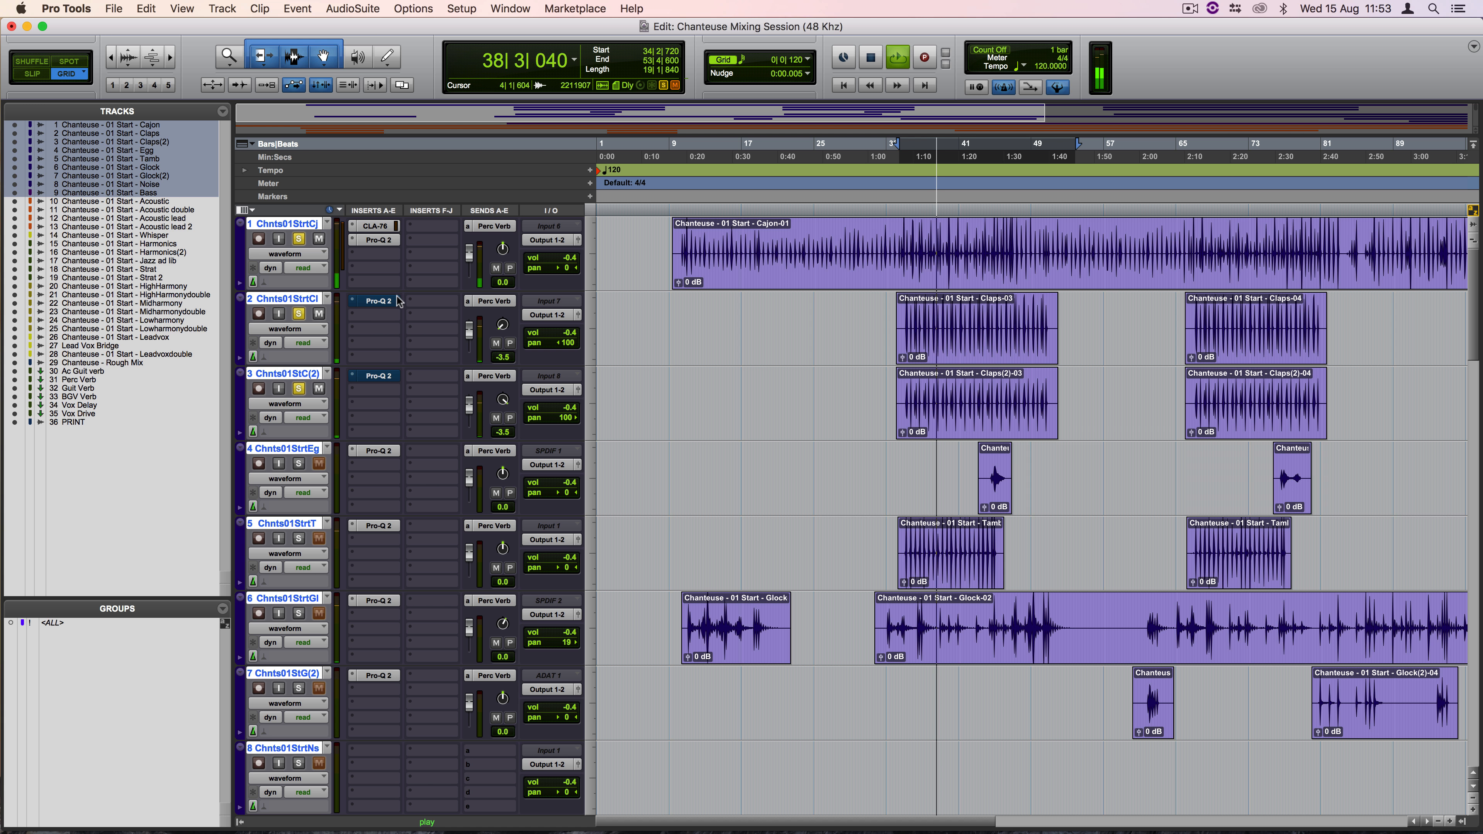
pyautogui.keyDown('super'); pyautogui.click(379, 304); pyautogui.keyUp('super')
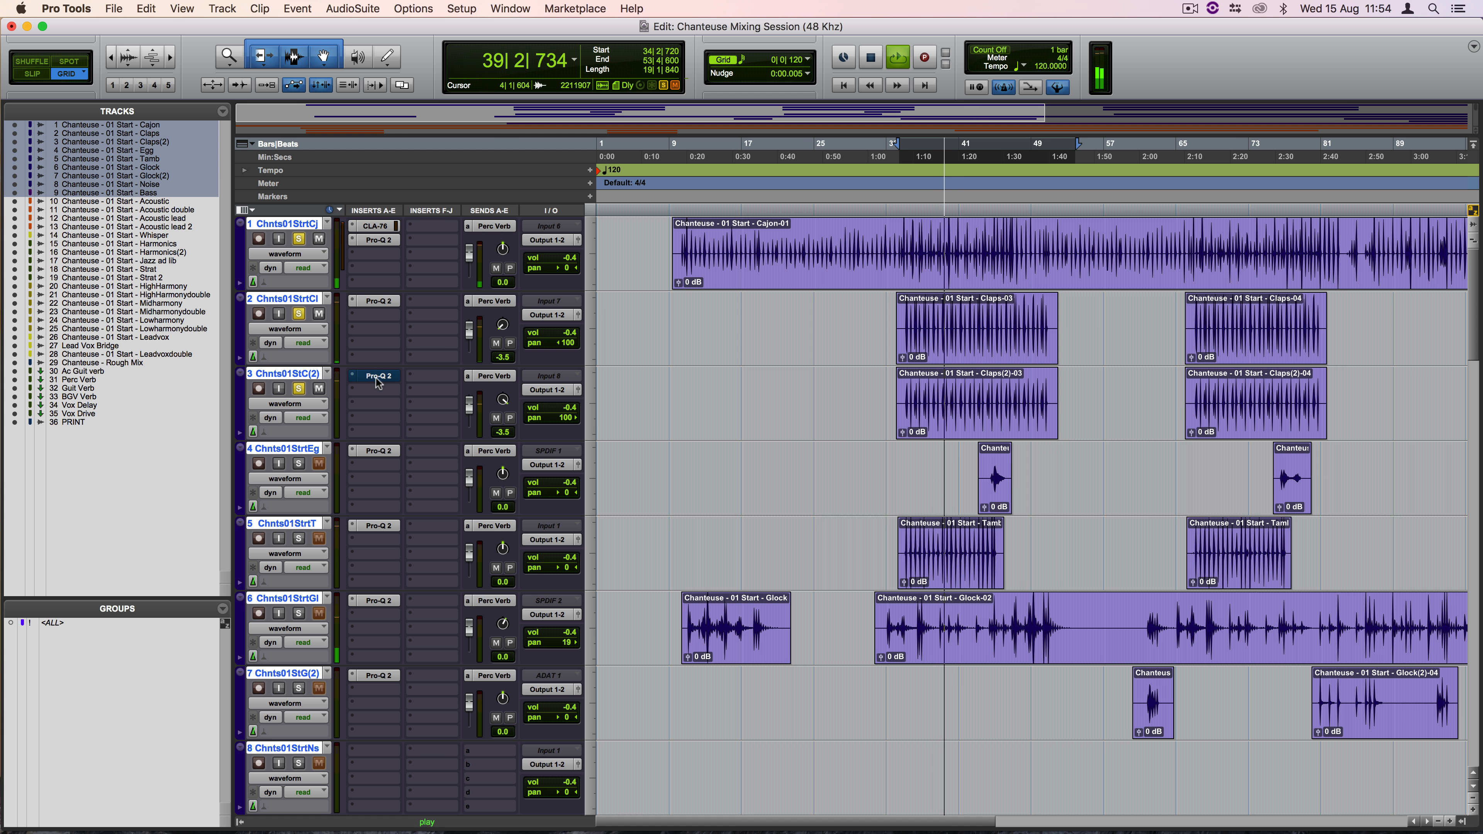
pyautogui.keyDown('super'); pyautogui.click(379, 376); pyautogui.keyUp('super')
# Step: Raise the Claps EQ's 2 kHz boost to about 4.93 dB with a wider Q of 0.621, and close the equalizer
pyautogui.click(378, 301)
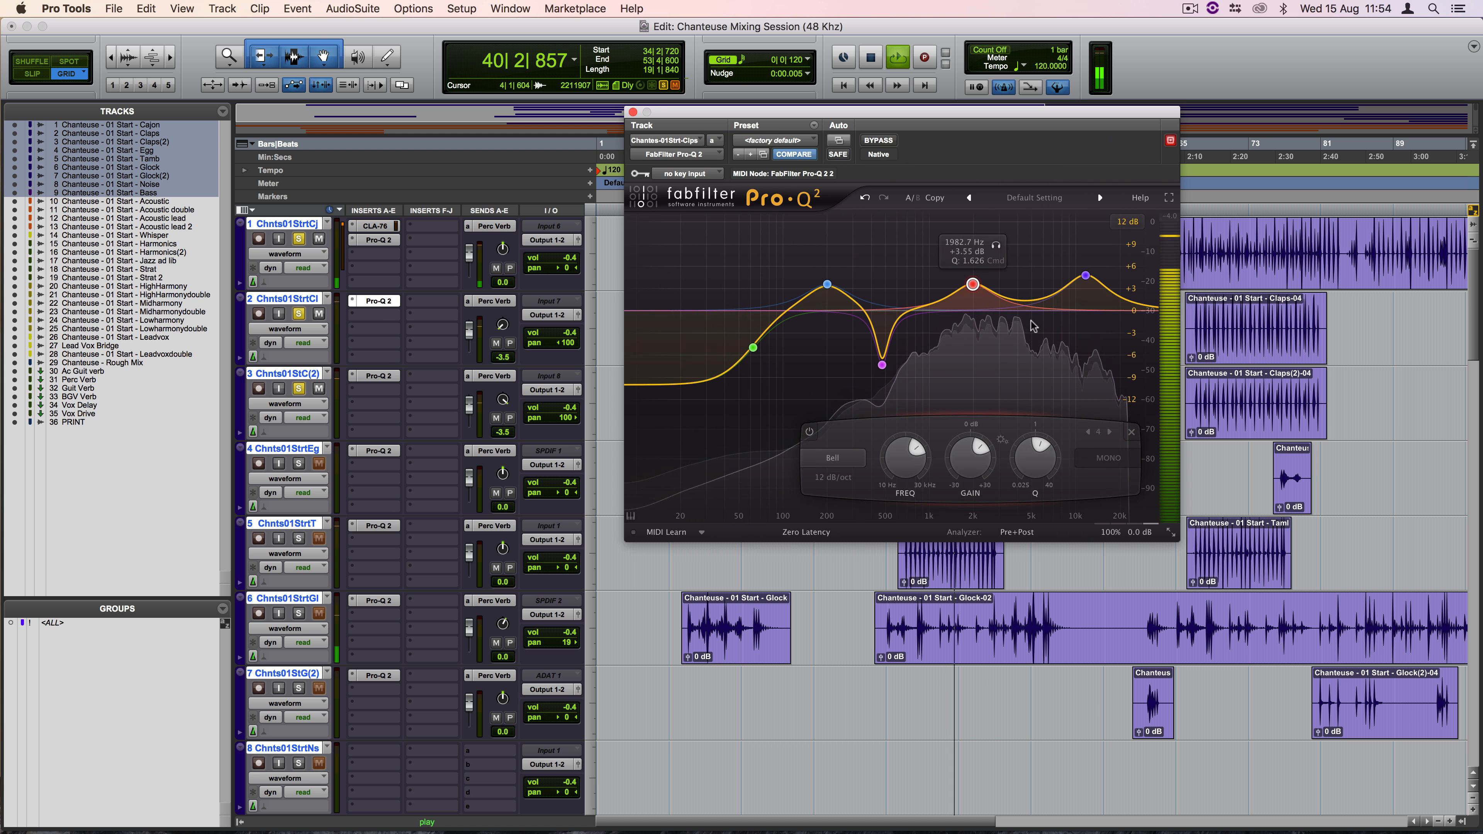
pyautogui.moveTo(973, 285)
pyautogui.mouseDown()
pyautogui.moveTo(976, 255)
pyautogui.moveTo(975, 274)
pyautogui.mouseUp()
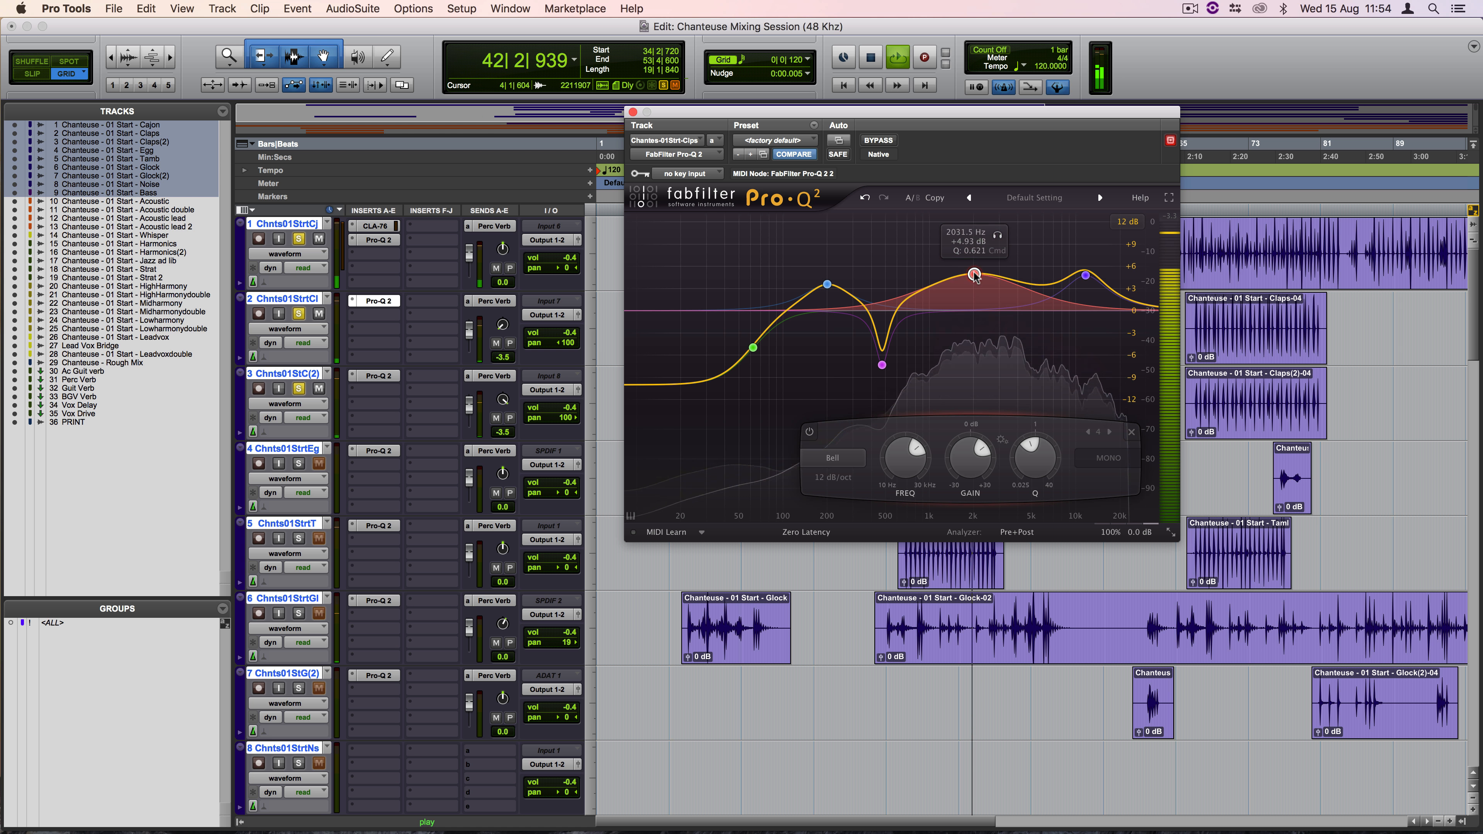
pyautogui.click(633, 112)
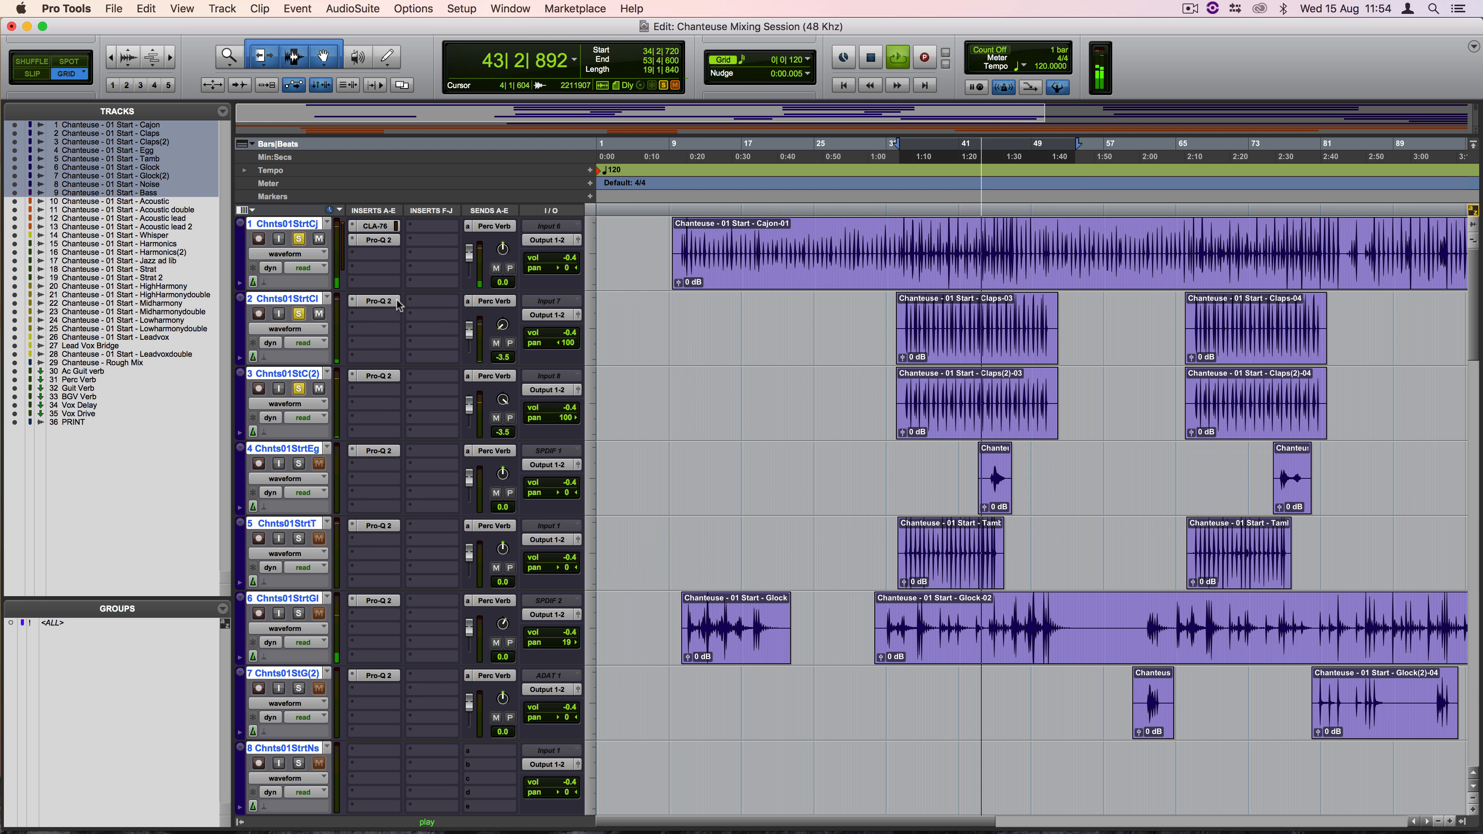
# Step: Restart loop playback, check the EQ curve on the Claps(2) track and close its equalizer
pyautogui.press('space')
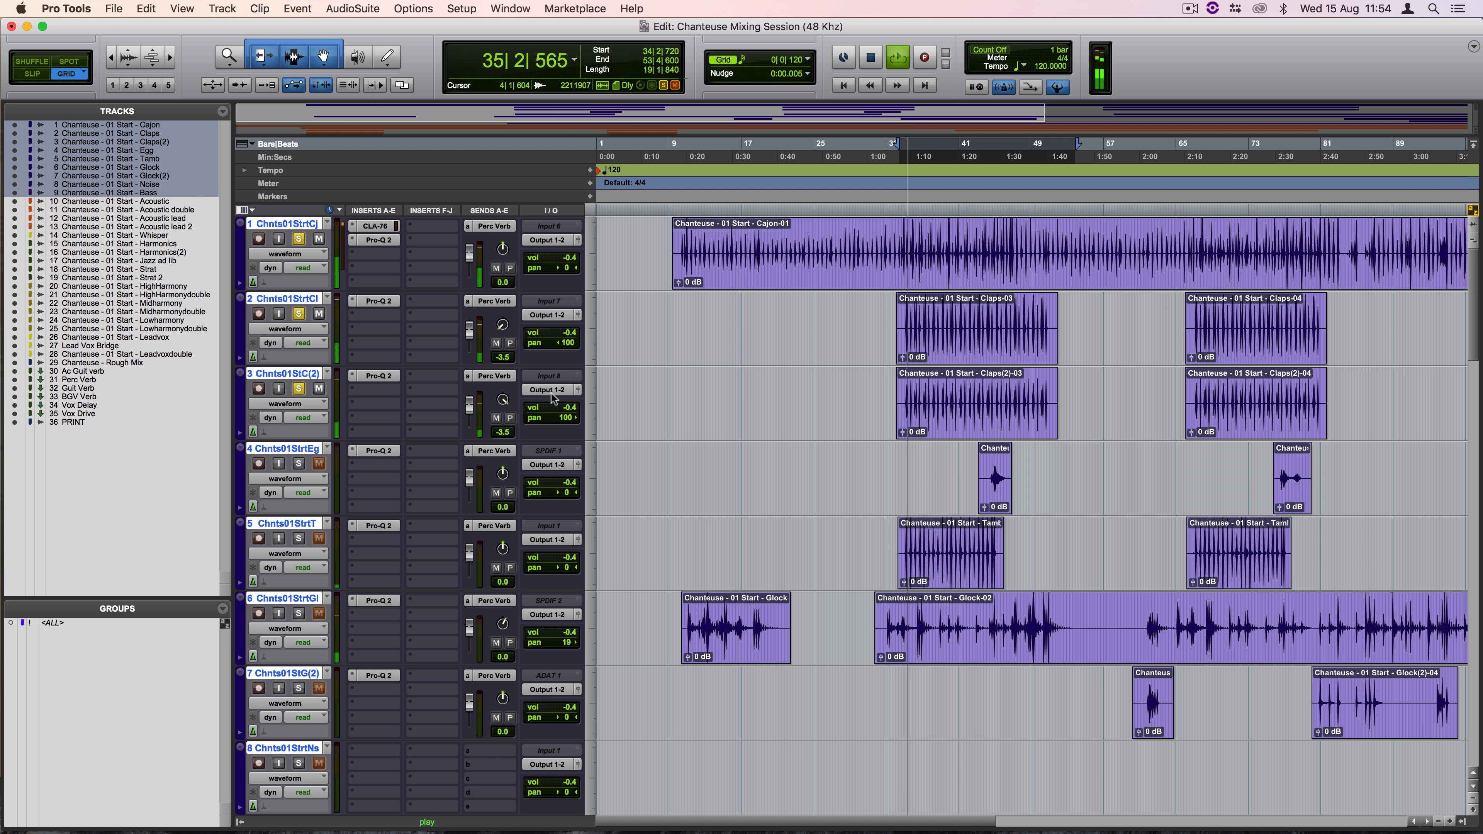
pyautogui.click(379, 377)
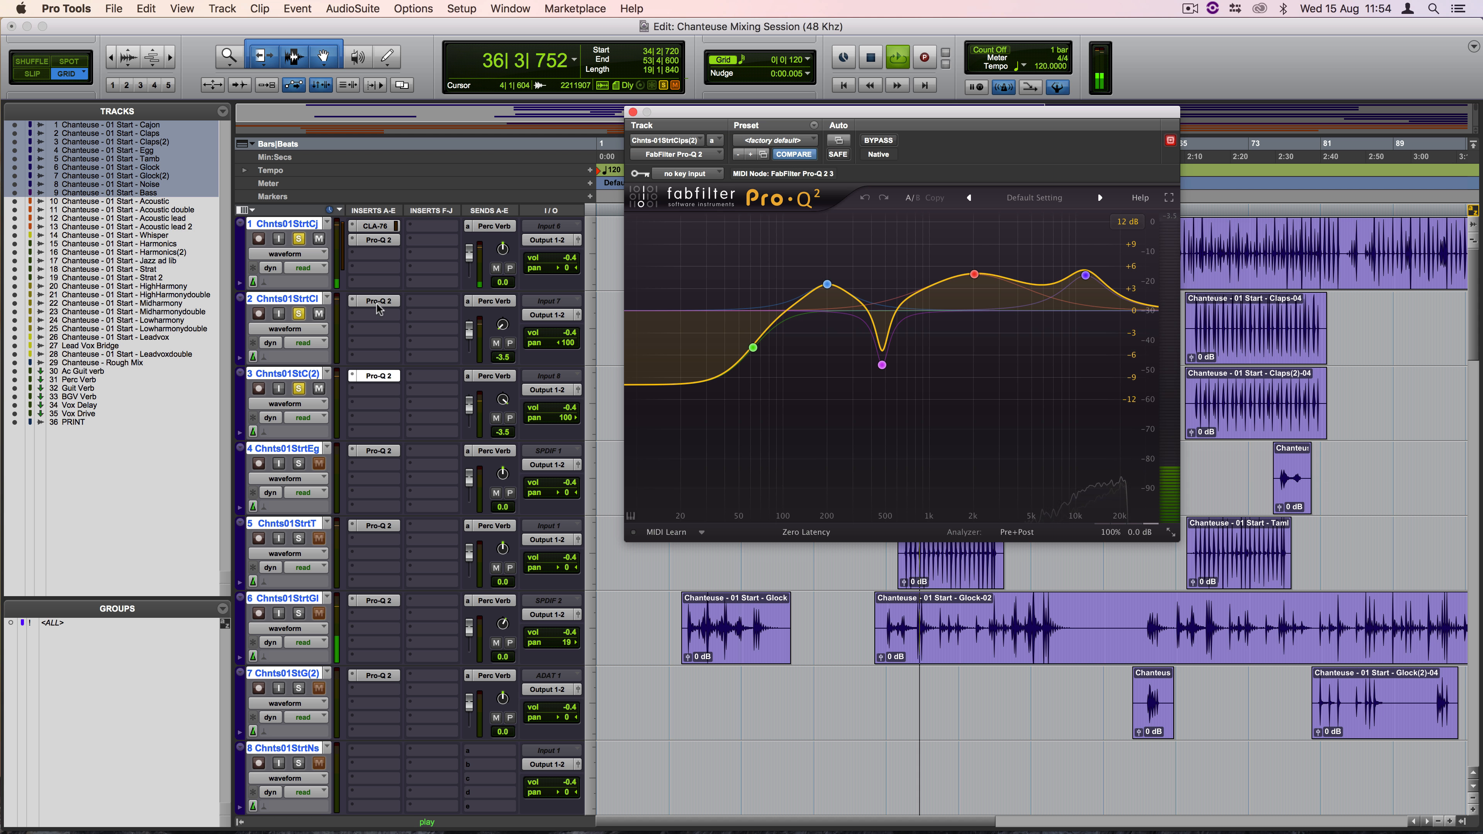
pyautogui.click(375, 378)
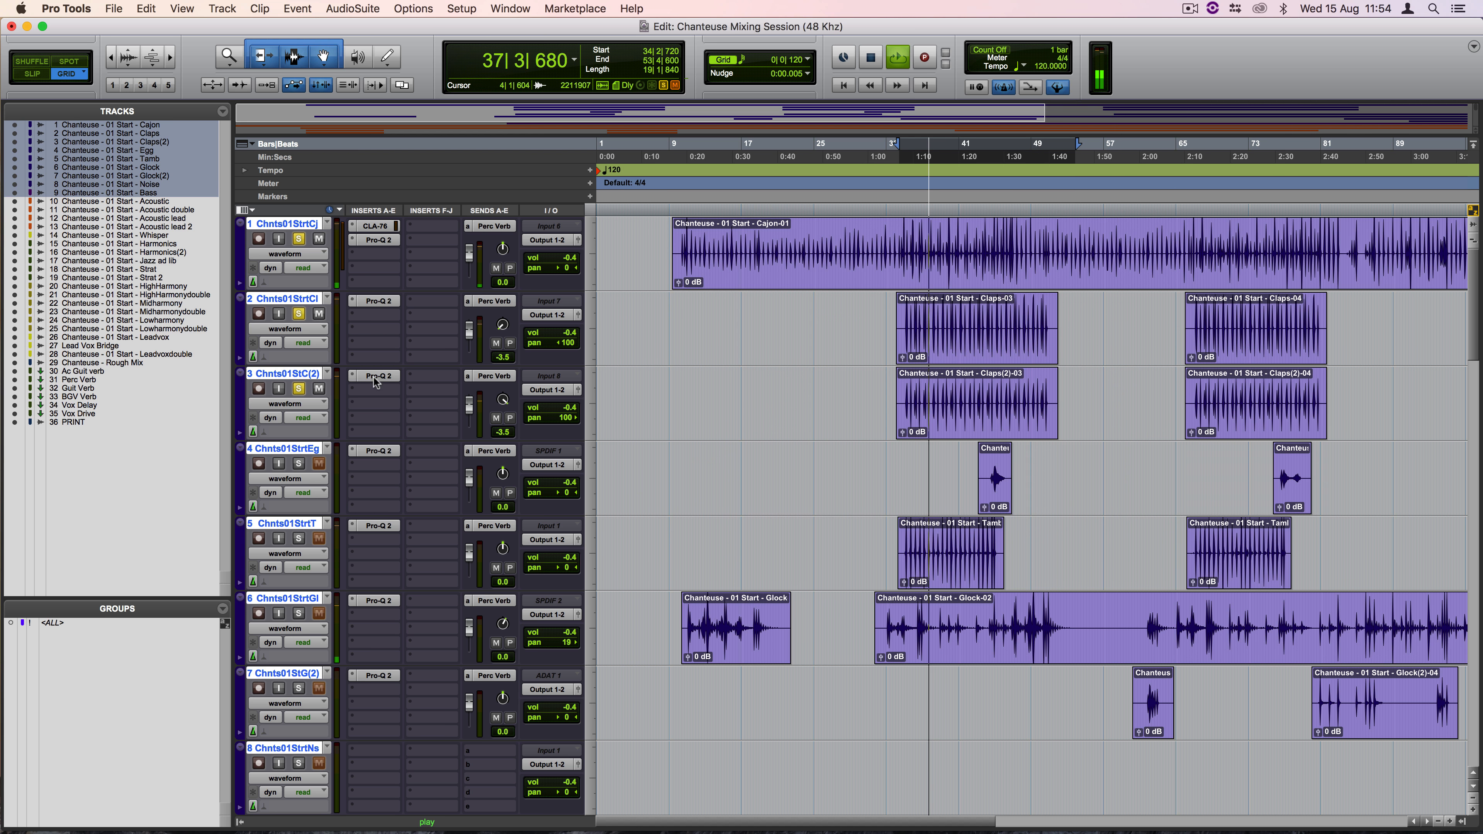
# Step: Compare the Claps tracks with their equalizers bypassed during playback, and switch the equalizers back on
pyautogui.click(377, 302)
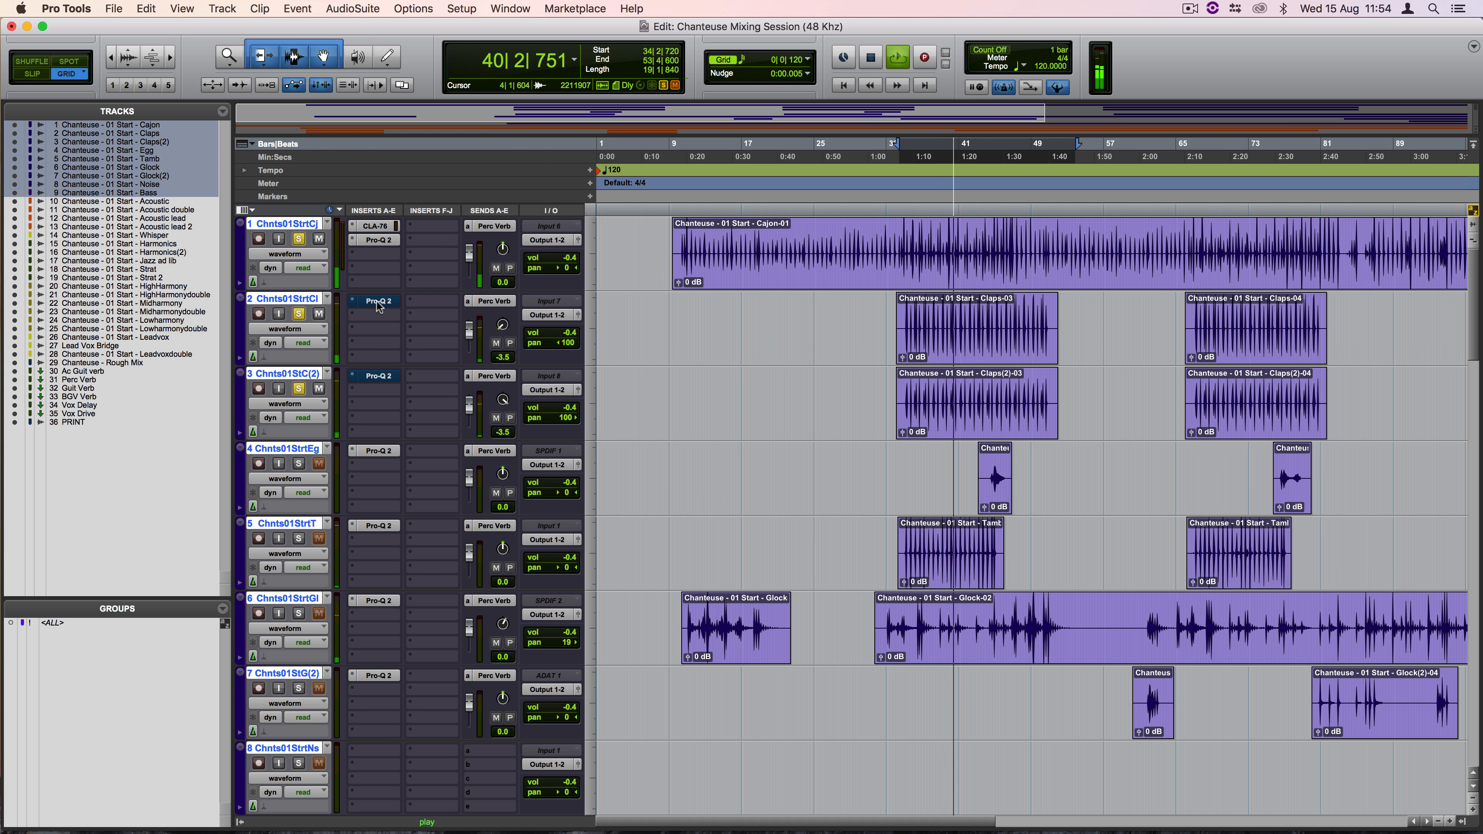
pyautogui.click(380, 308)
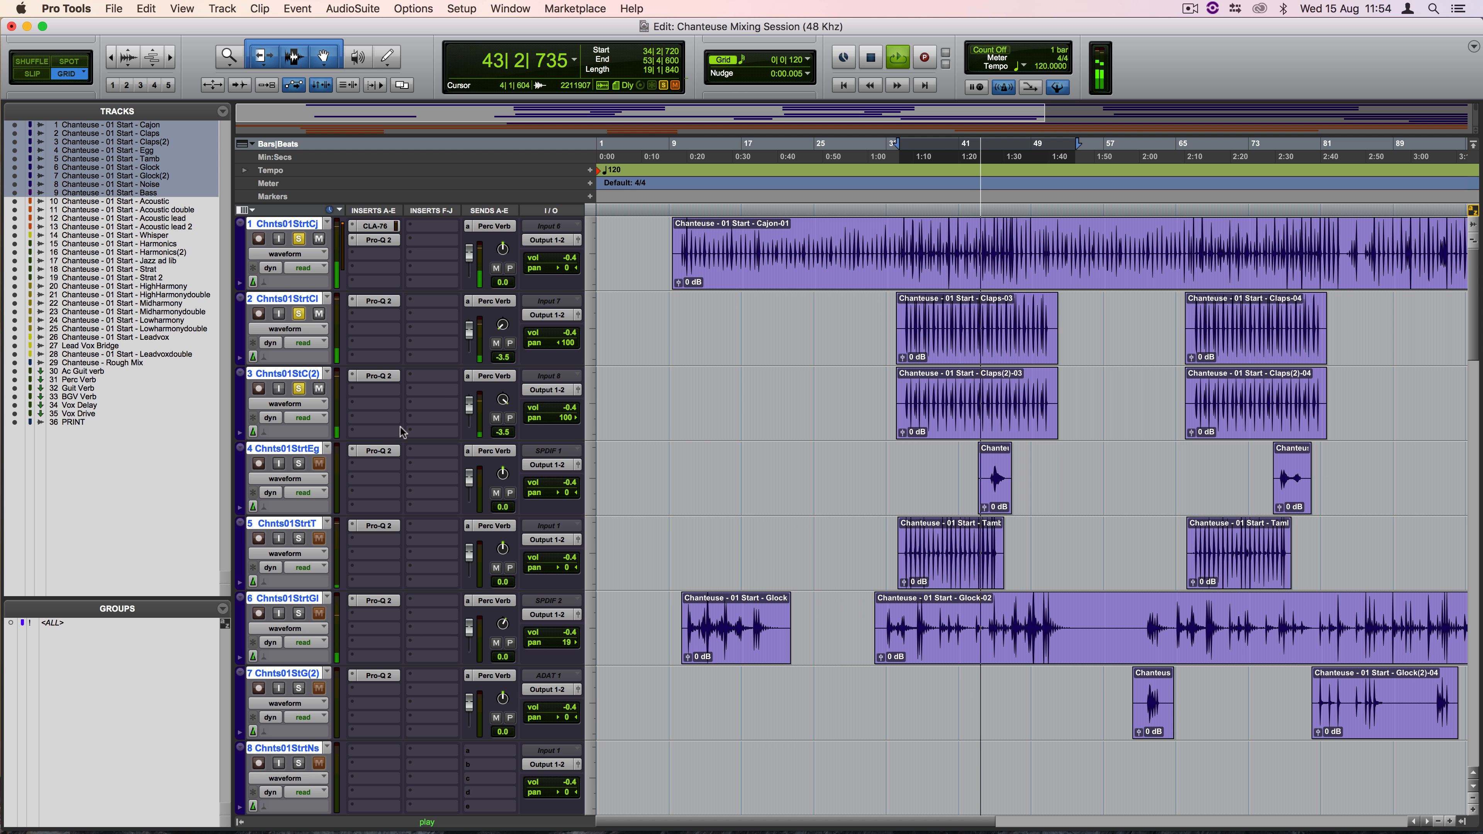
# Step: Solo the Egg track and add a low-shelf cut of about 12 dB at 34 Hz with a Q of 1.176 in its equalizer
pyautogui.click(298, 464)
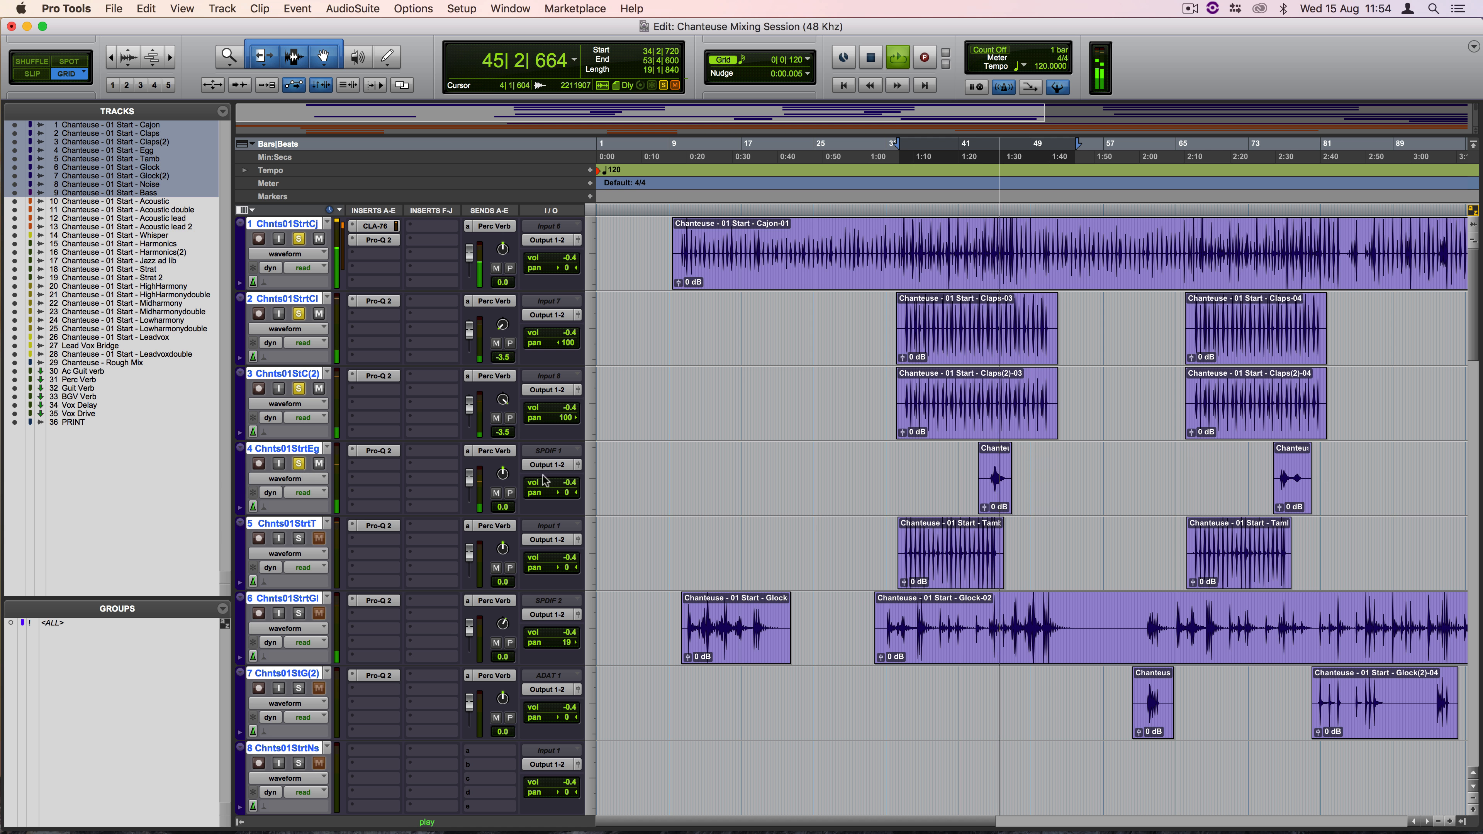
pyautogui.press('space')
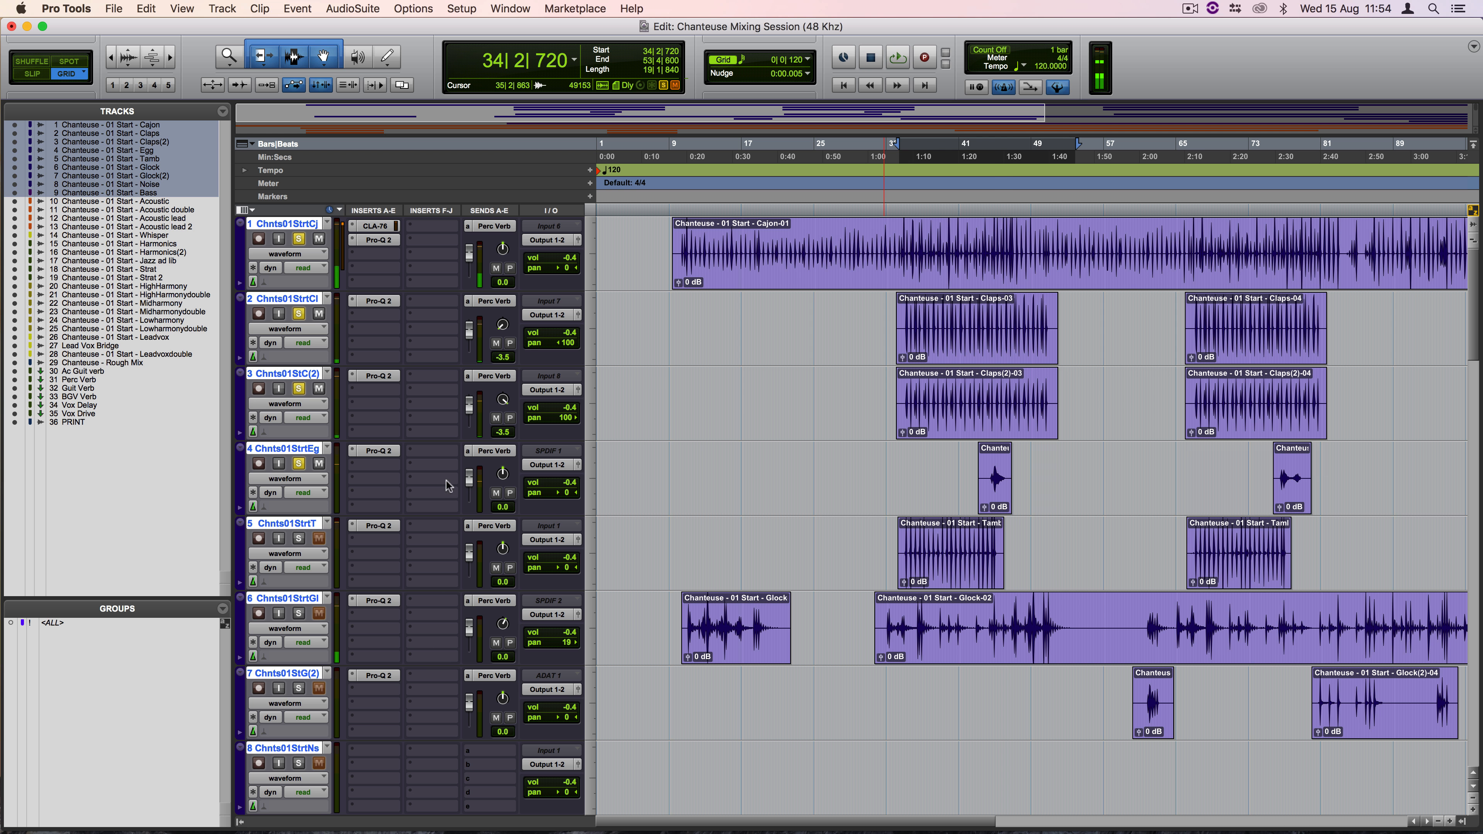
pyautogui.click(377, 452)
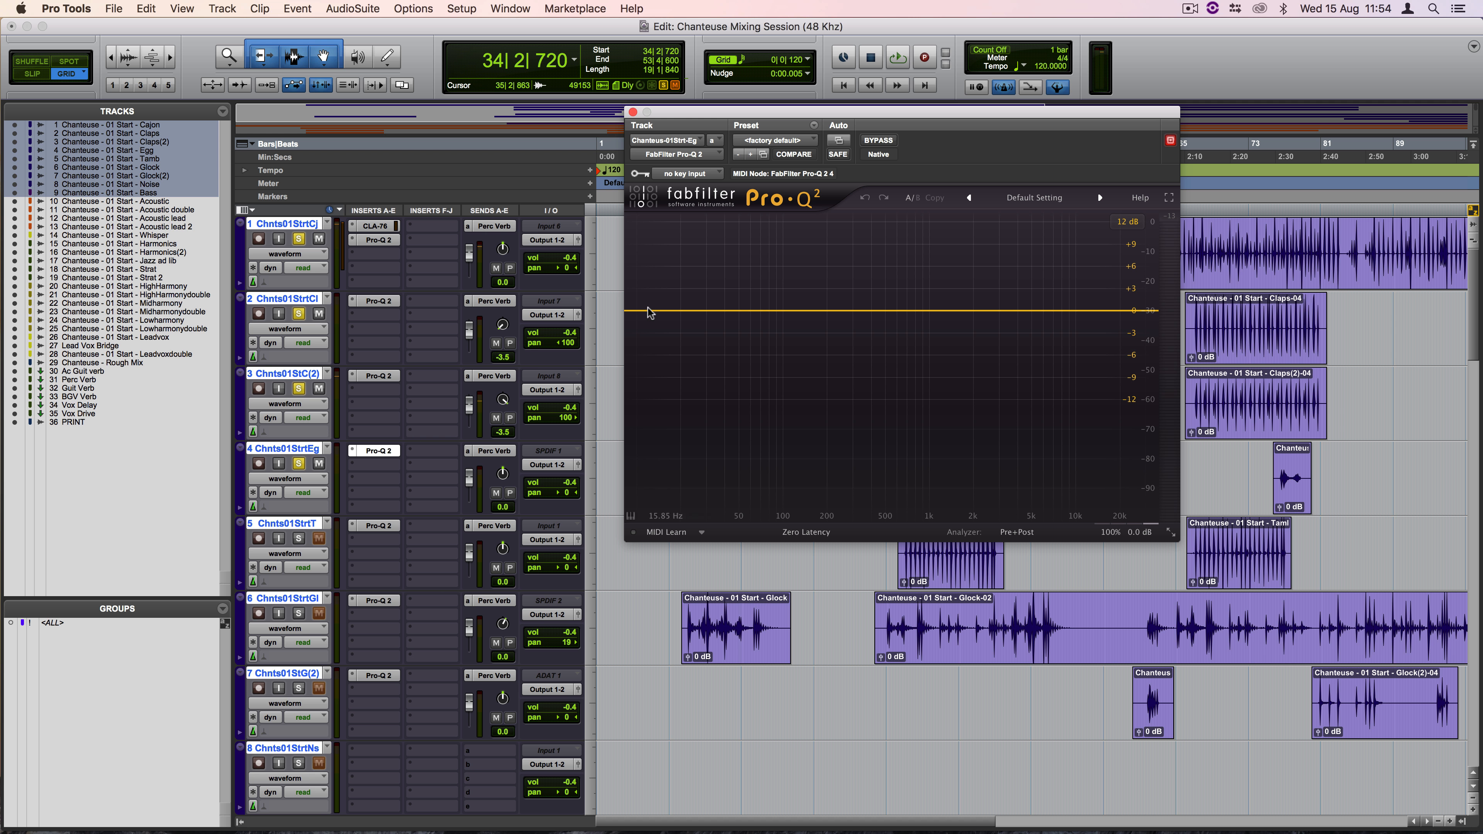
pyautogui.moveTo(635, 312); pyautogui.dragTo(679, 375)
pyautogui.scroll(5, 683, 353)
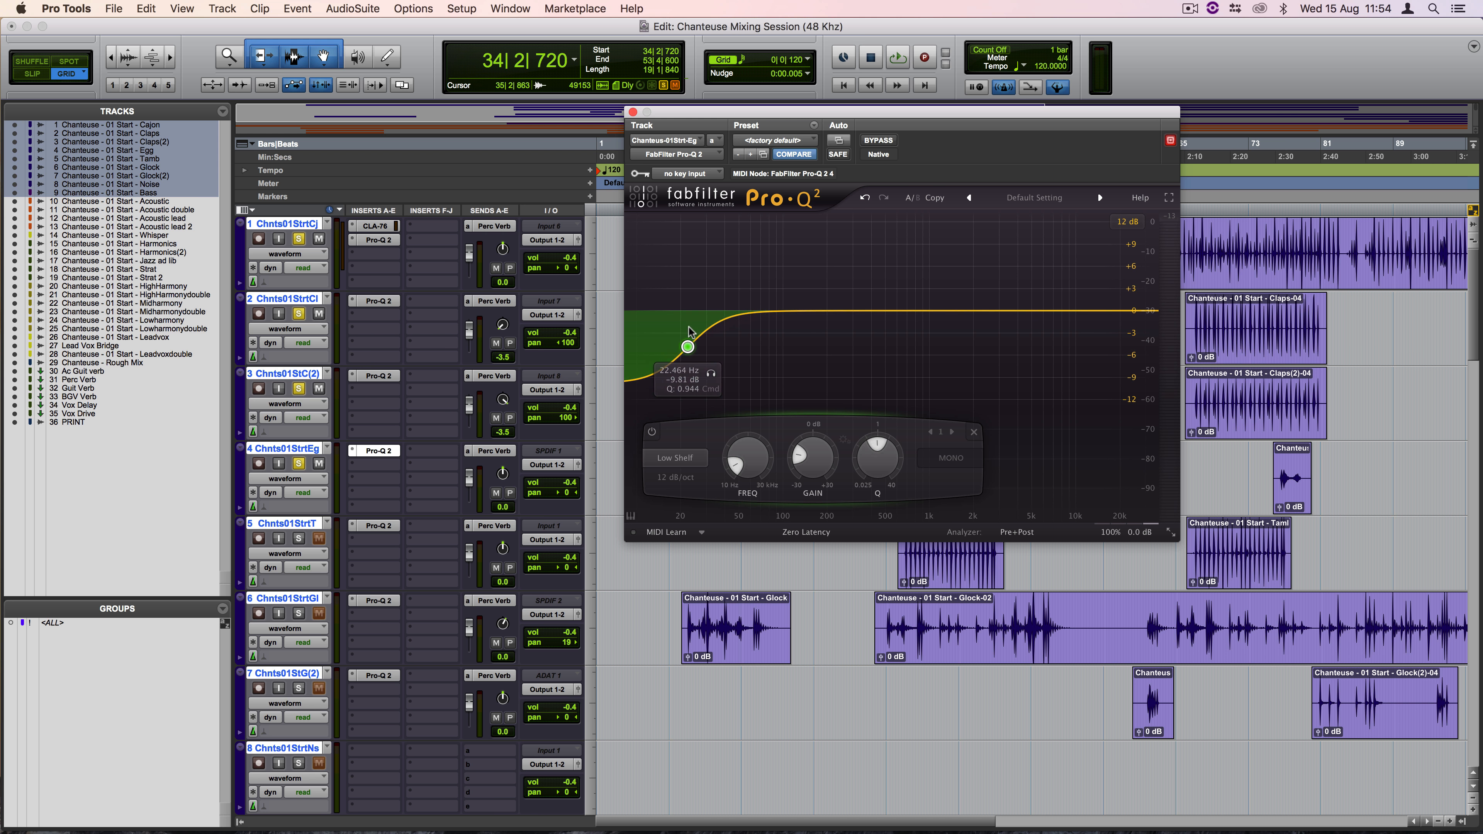
pyautogui.moveTo(683, 354); pyautogui.dragTo(713, 361)
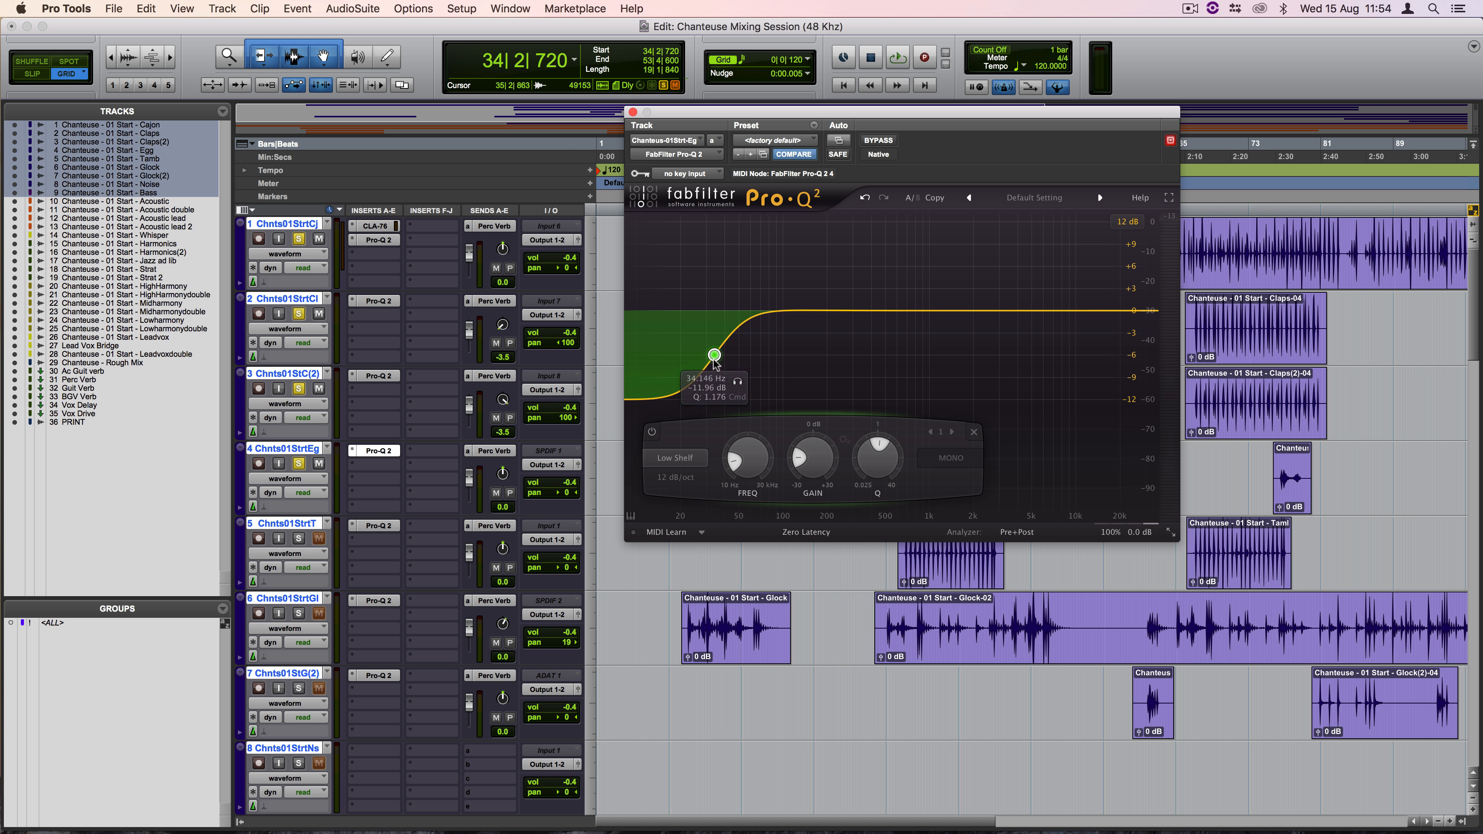
# Step: Add a 3.36 dB boost at about 196 Hz and a narrow cut of about 7 dB near 500 Hz to the Egg EQ
pyautogui.click(839, 315)
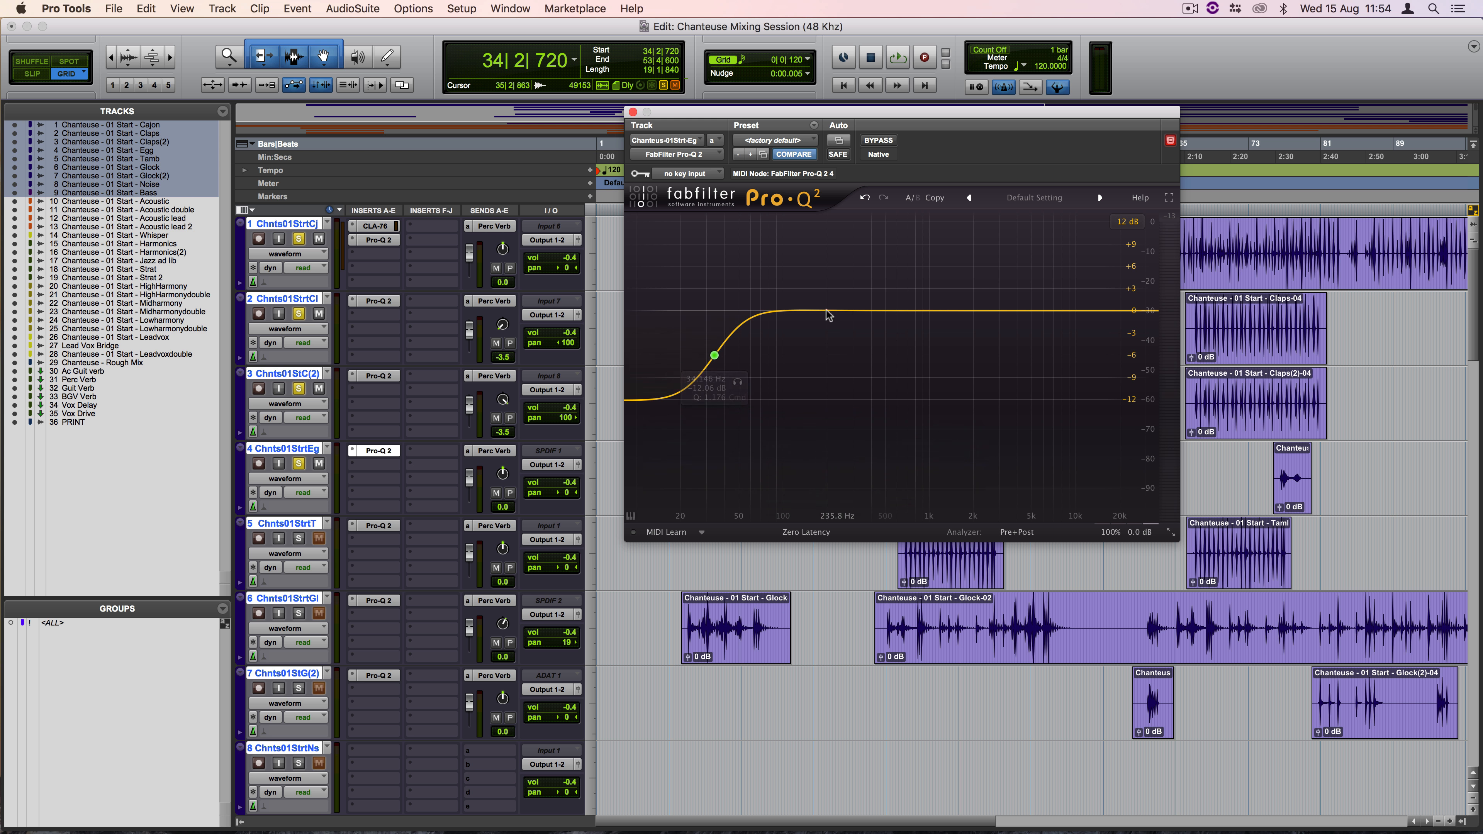
pyautogui.click(827, 285)
pyautogui.moveTo(830, 286); pyautogui.dragTo(881, 367)
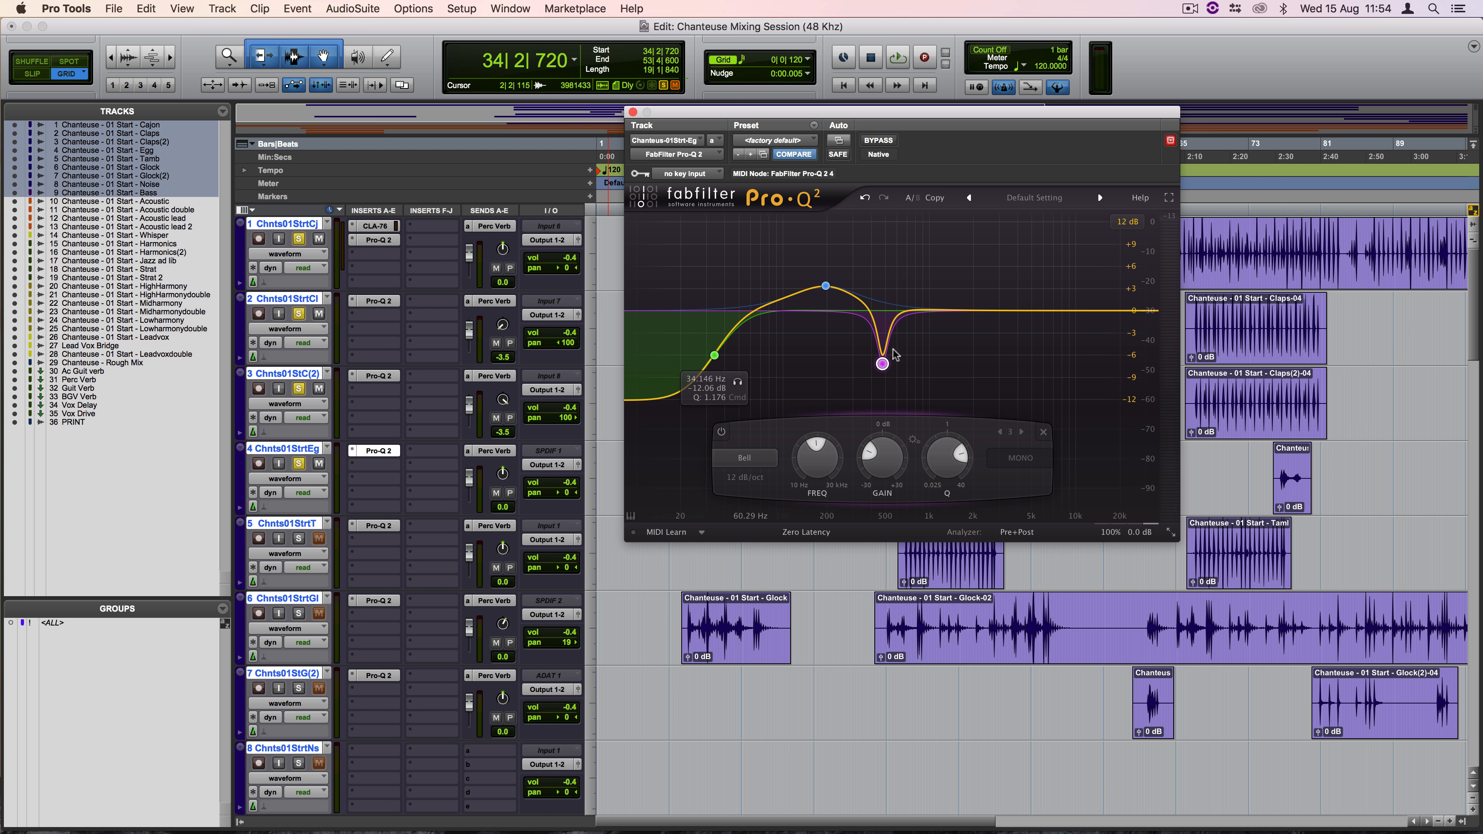
# Step: Add boosts of about 2.8 dB at 1.93 kHz and 4 dB at 13.9 kHz to the Egg EQ
pyautogui.click(969, 314)
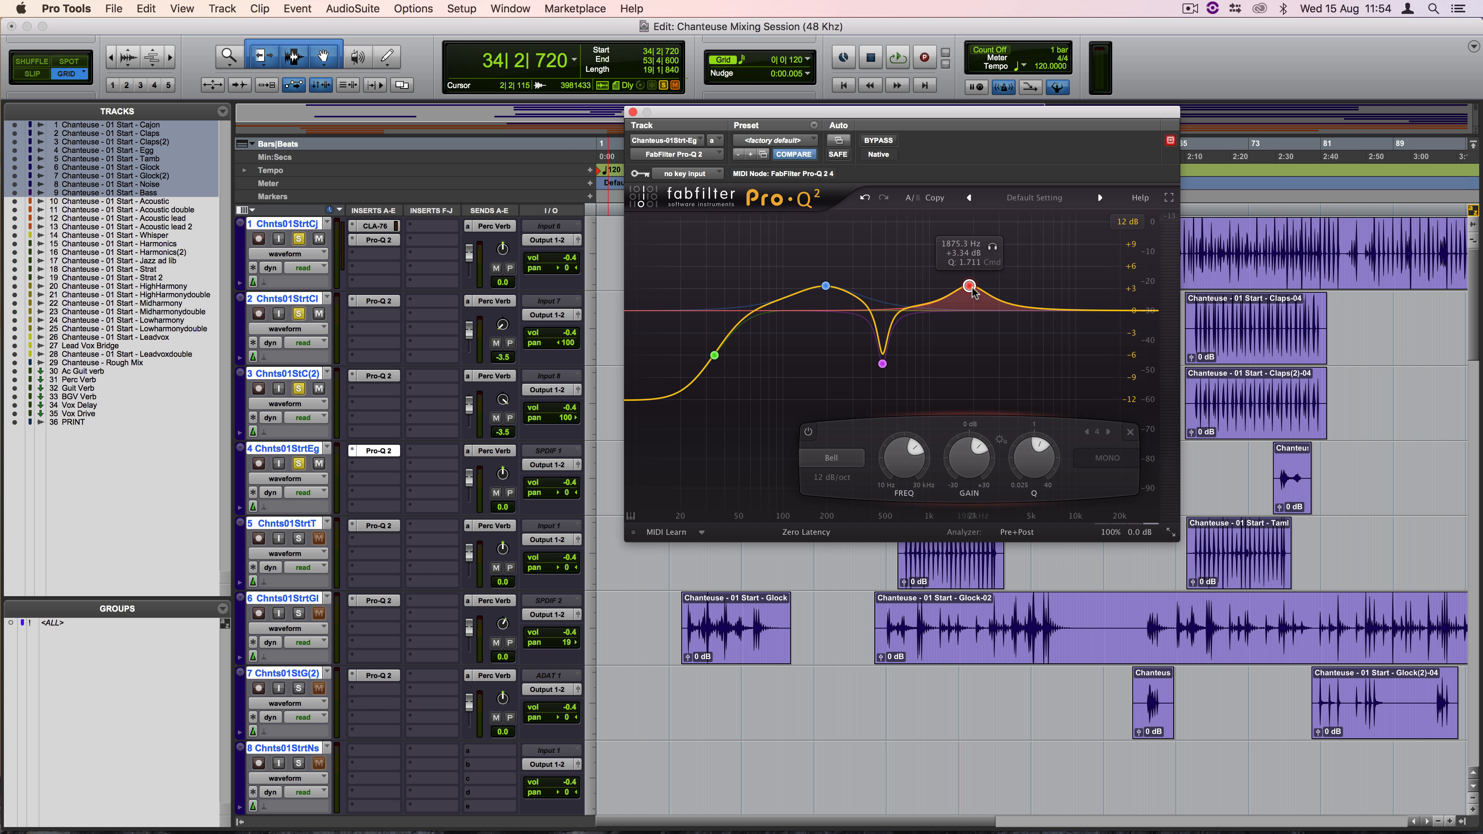
pyautogui.moveTo(973, 287); pyautogui.dragTo(974, 280)
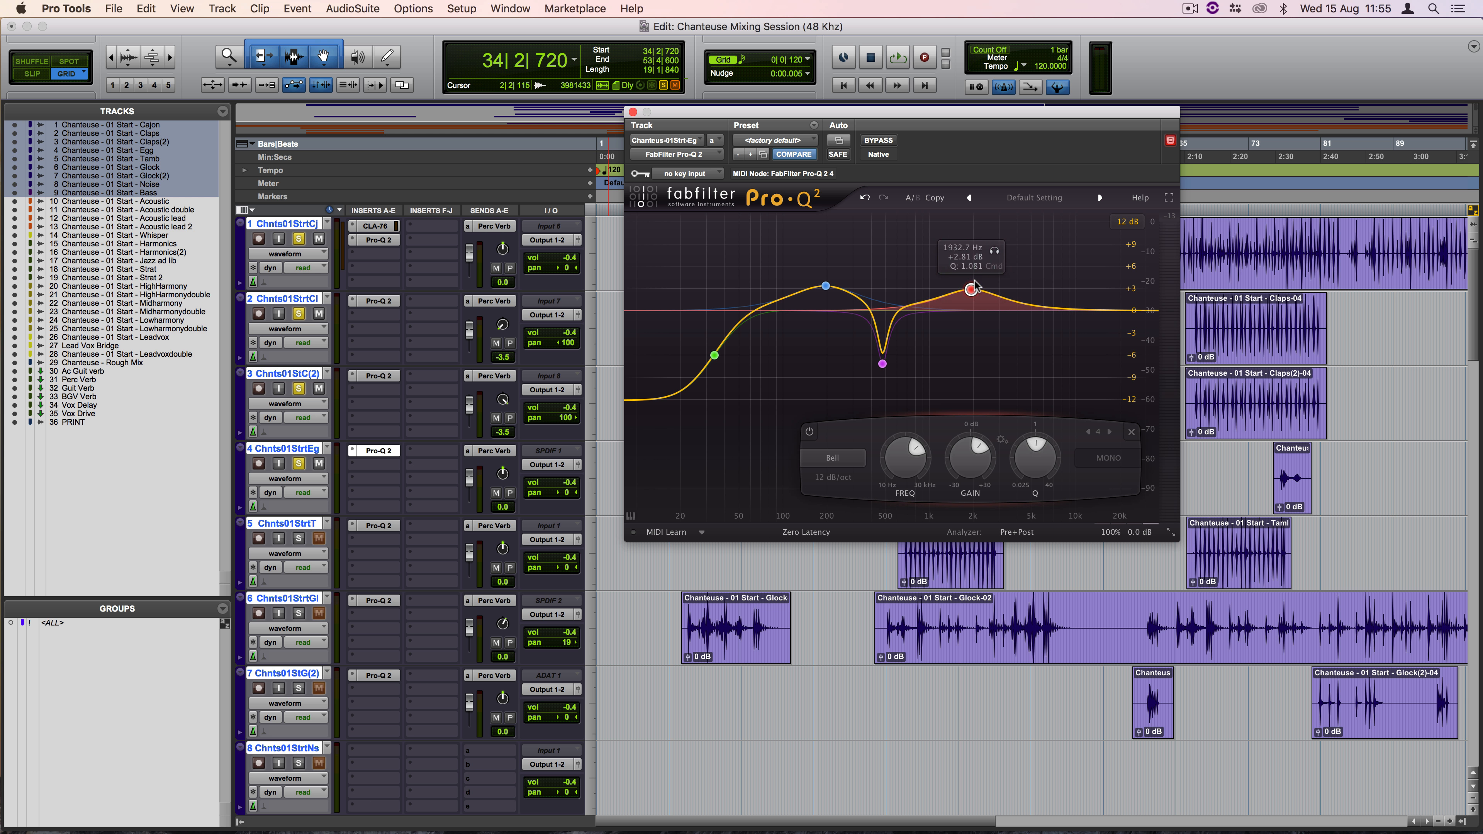
pyautogui.moveTo(1055, 306); pyautogui.dragTo(1091, 283)
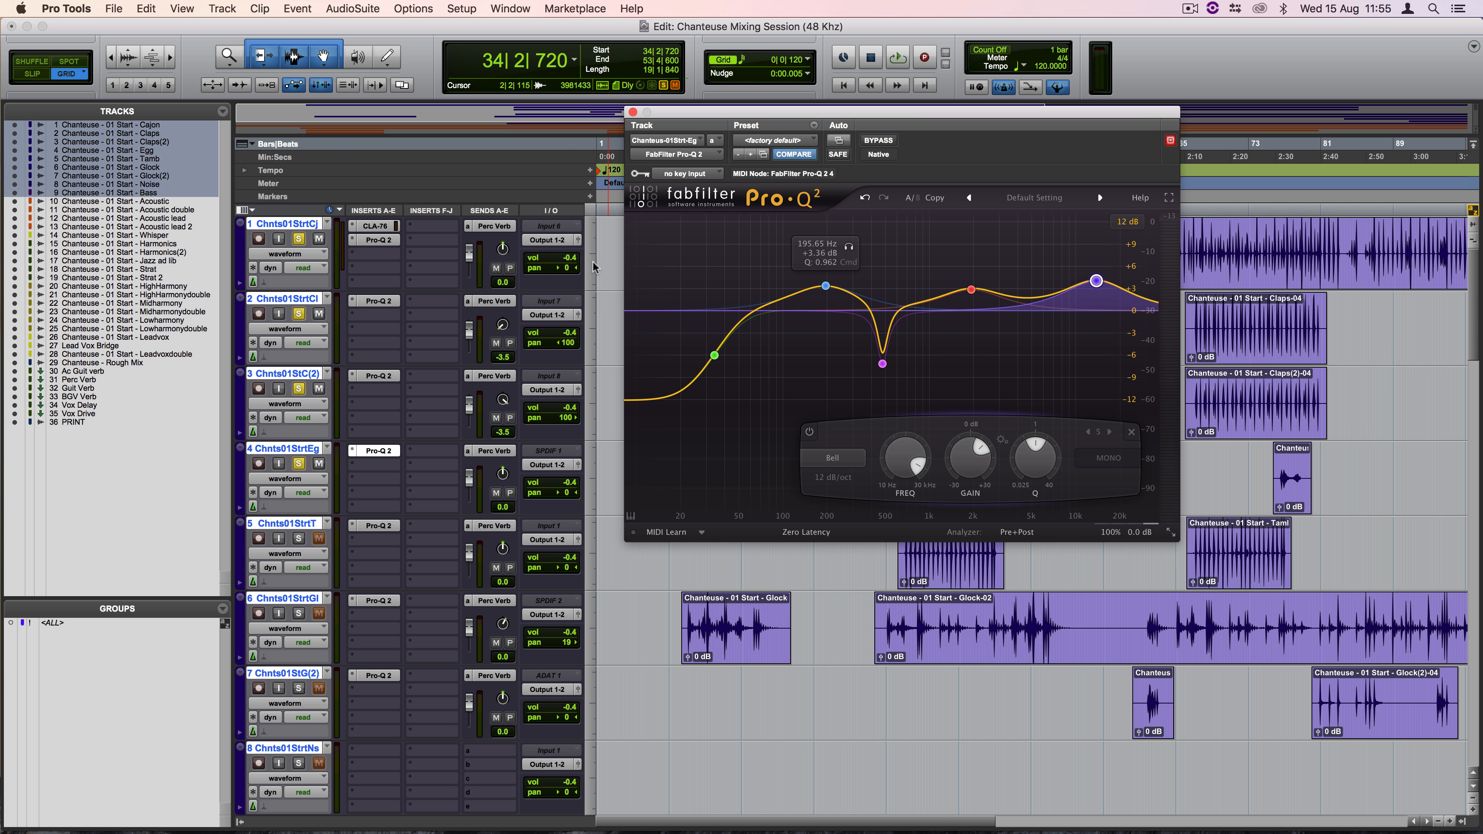
# Step: Using the Claps EQ as a reference, shift the Egg EQ's top boost slightly higher in frequency, close both equalizers and start playback
pyautogui.click(371, 301)
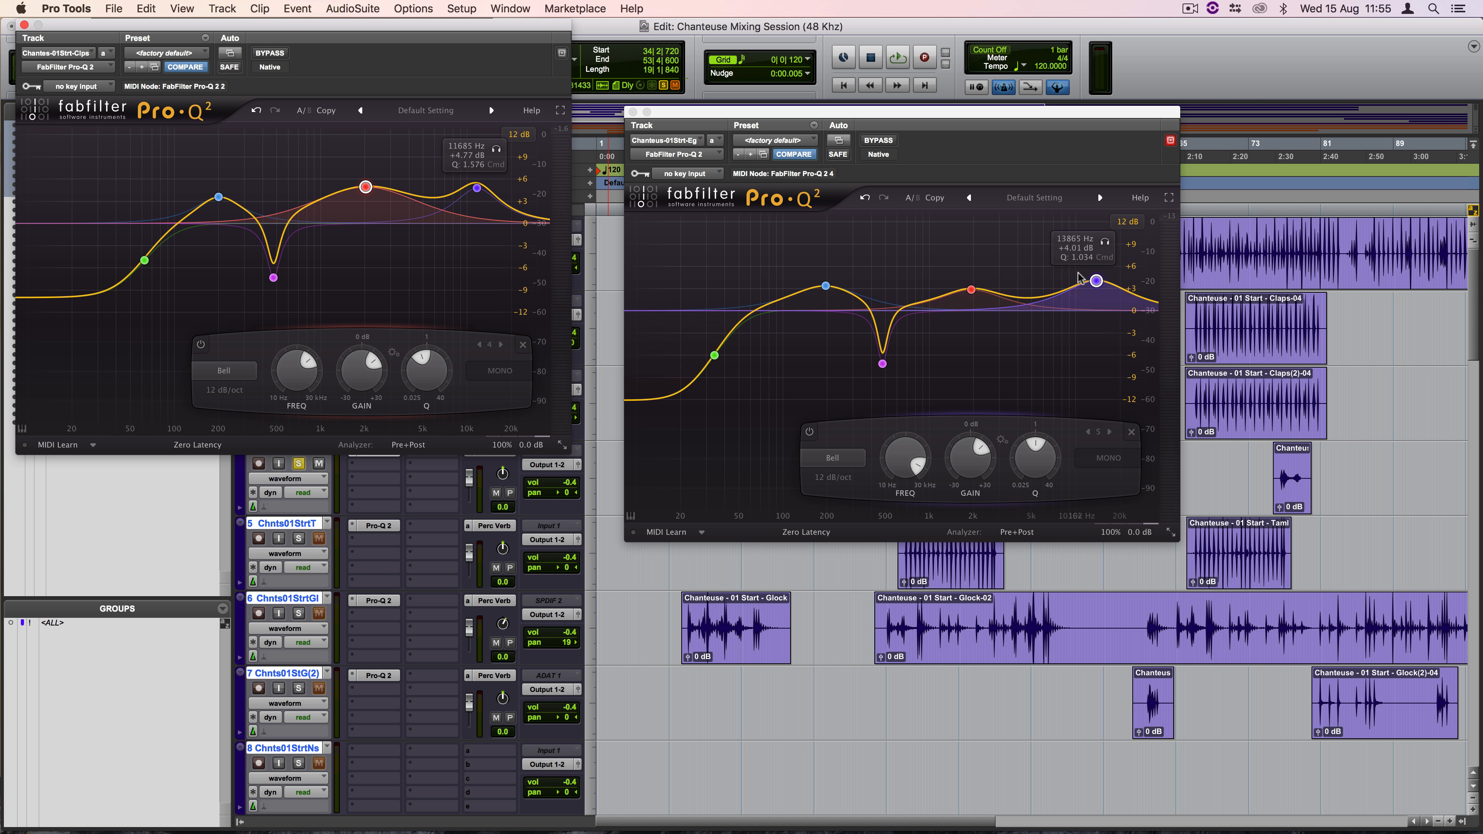
pyautogui.moveTo(1097, 282); pyautogui.dragTo(1104, 284)
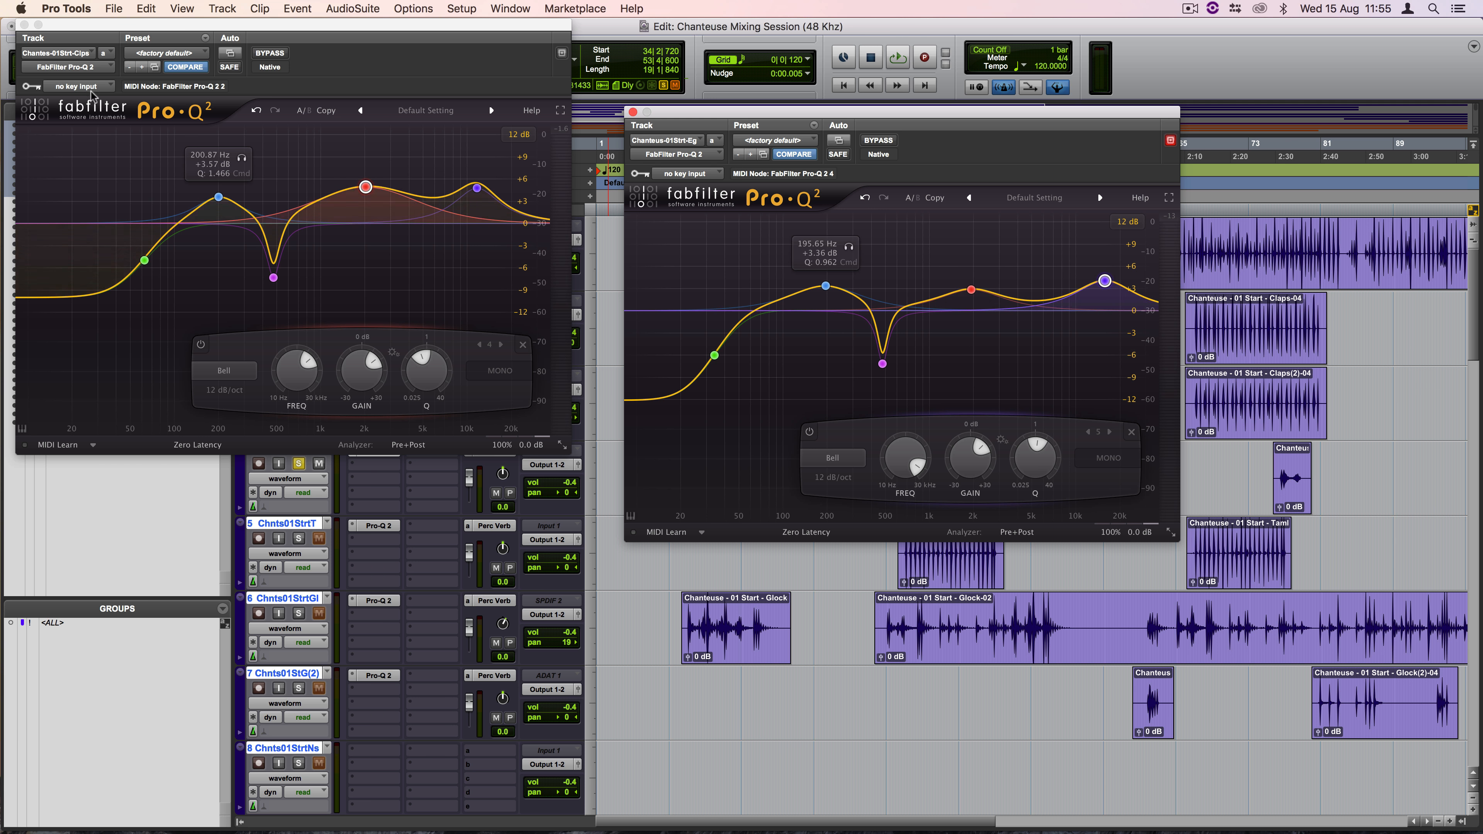
pyautogui.click(24, 25)
pyautogui.press('space')
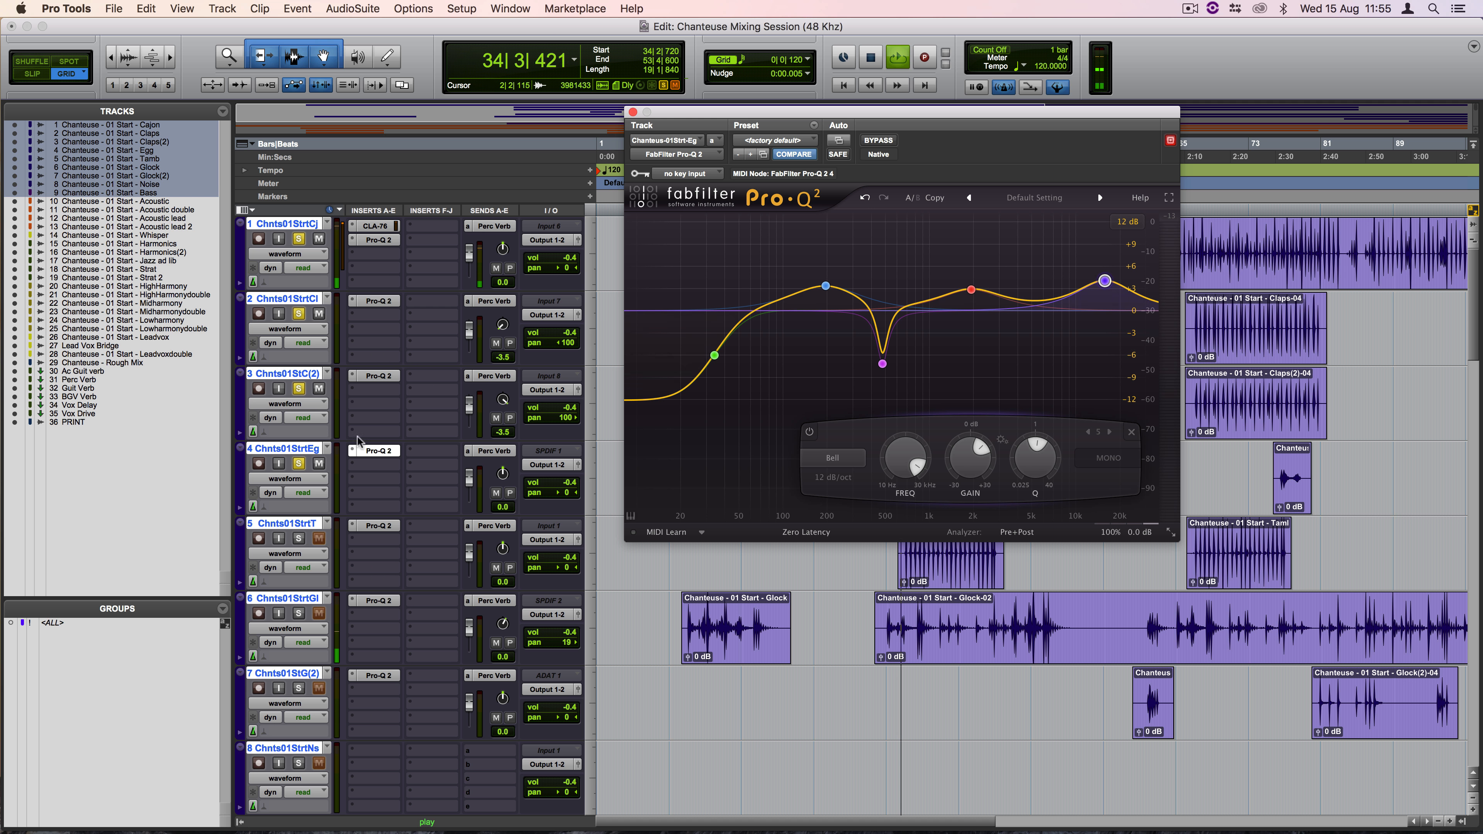
pyautogui.click(632, 111)
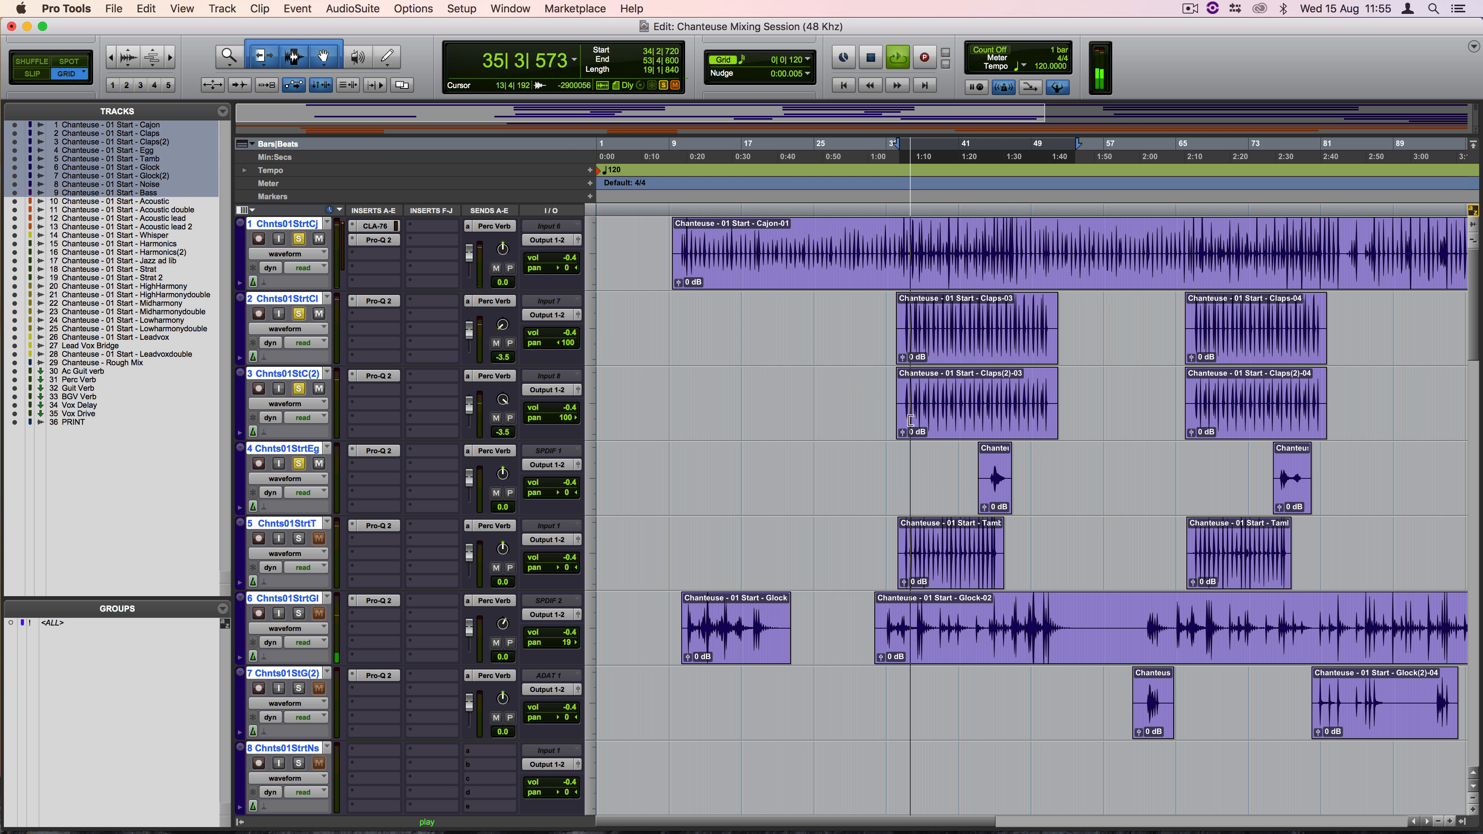
# Step: Set the loop selection around the hits in the first Egg clip, from 44|2|360 to 47|2|360, and play it
pyautogui.press('space')
pyautogui.doubleClick(983, 475)
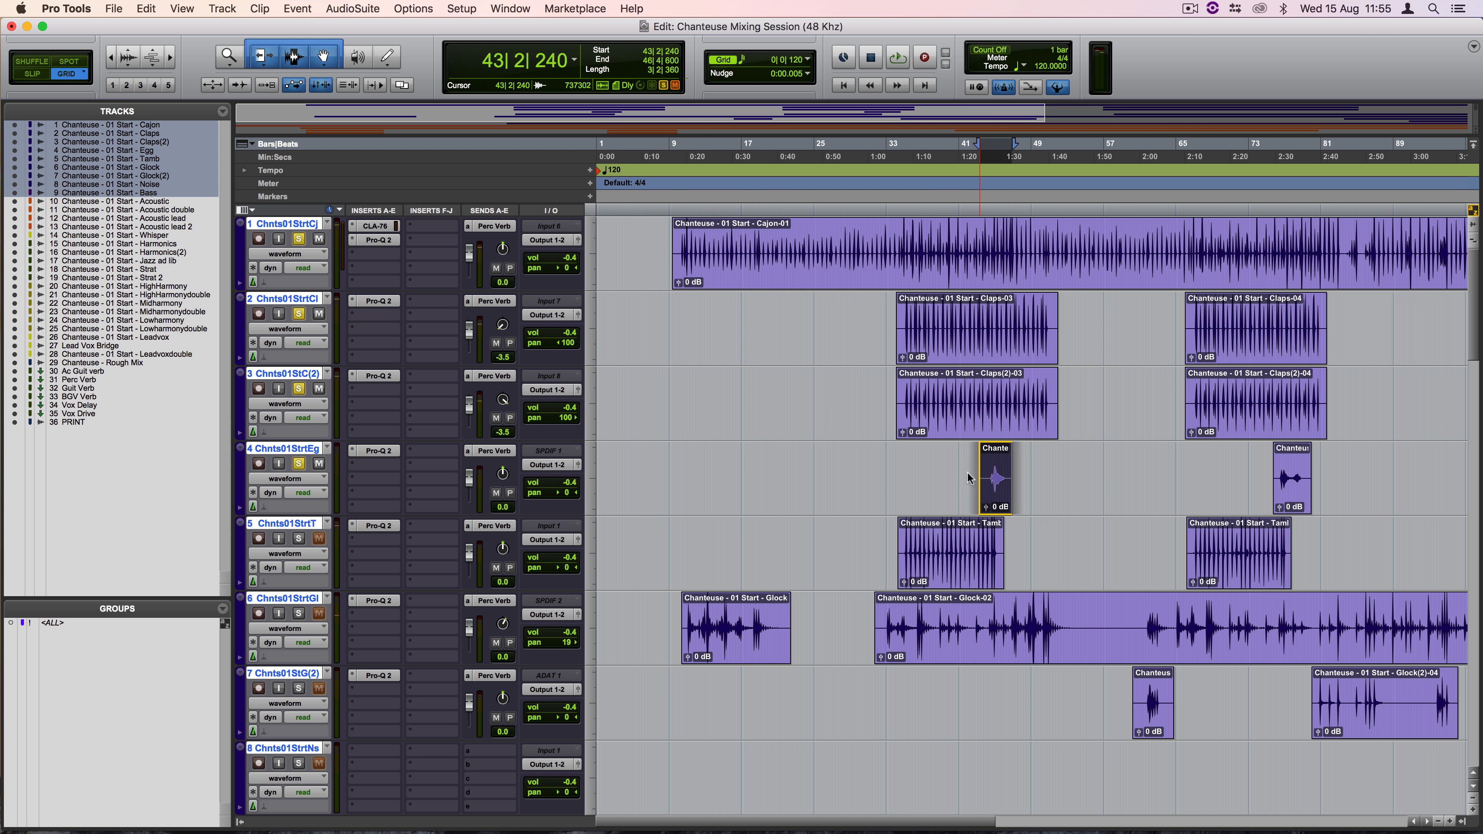
pyautogui.moveTo(981, 479); pyautogui.dragTo(1042, 486)
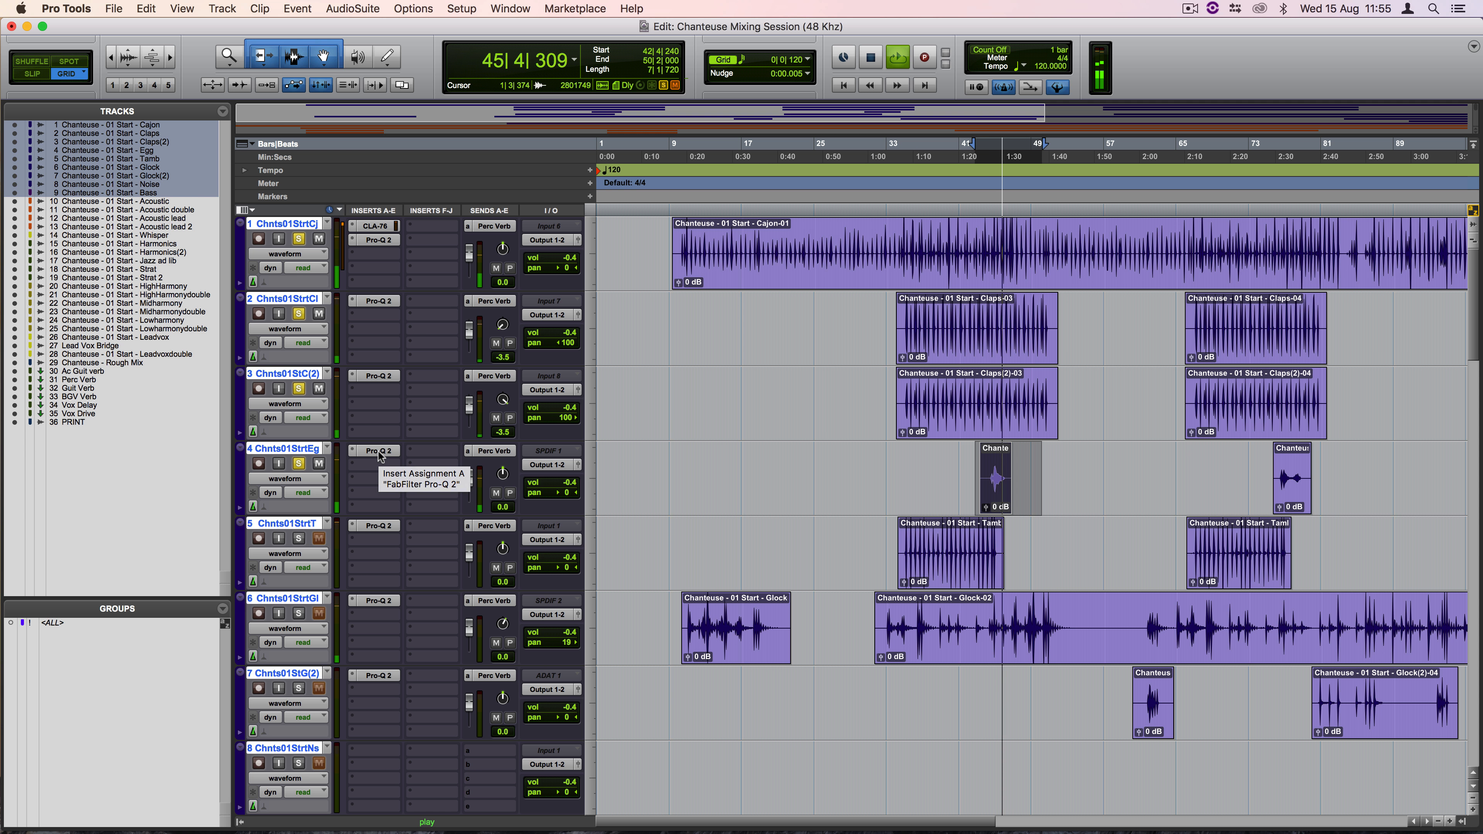
pyautogui.press('space')
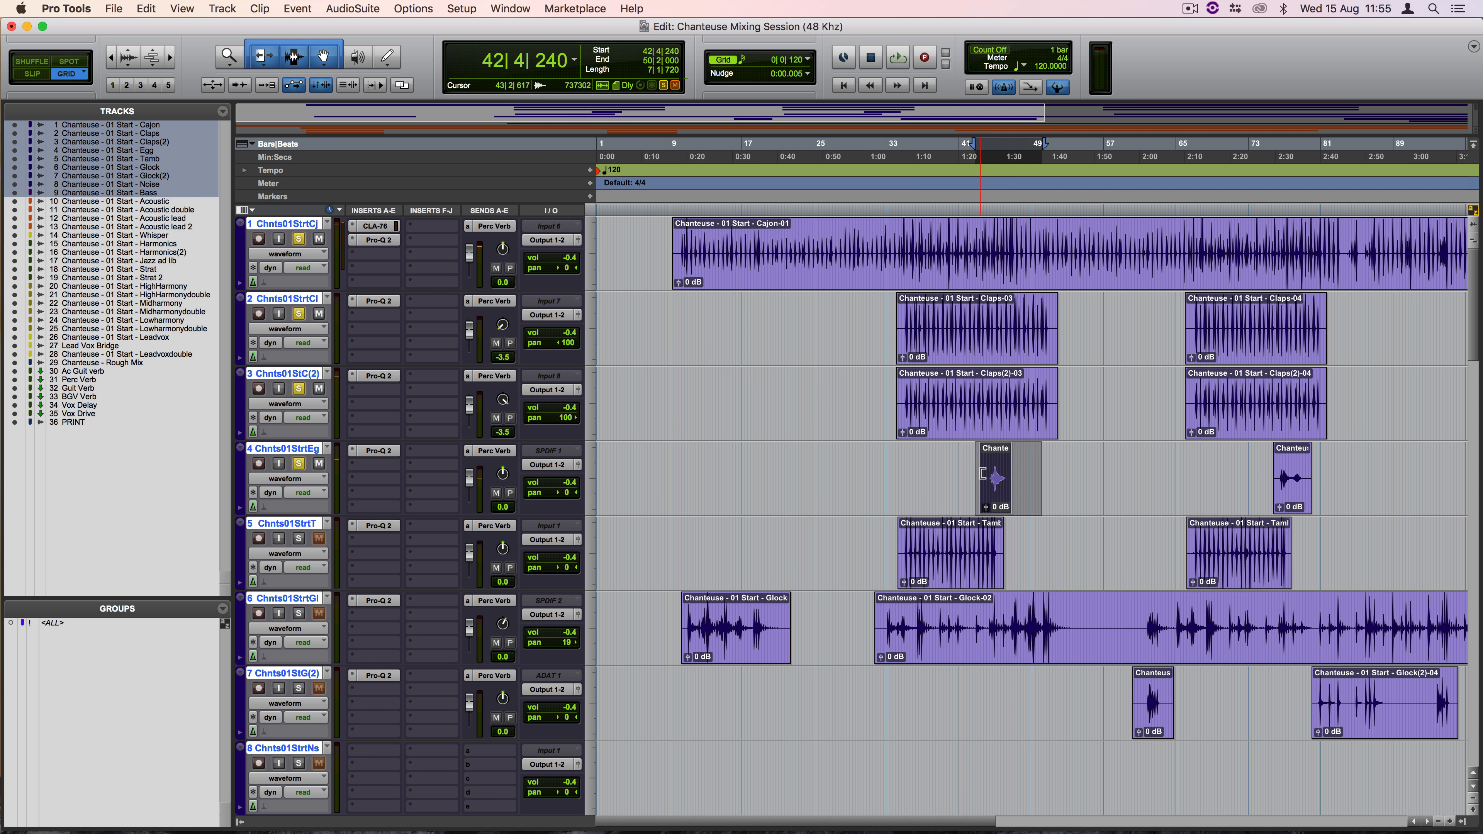
pyautogui.press('super+bracketright')
pyautogui.press('super+bracketright')
pyautogui.press('super+bracketright')
pyautogui.press('super+bracketright')
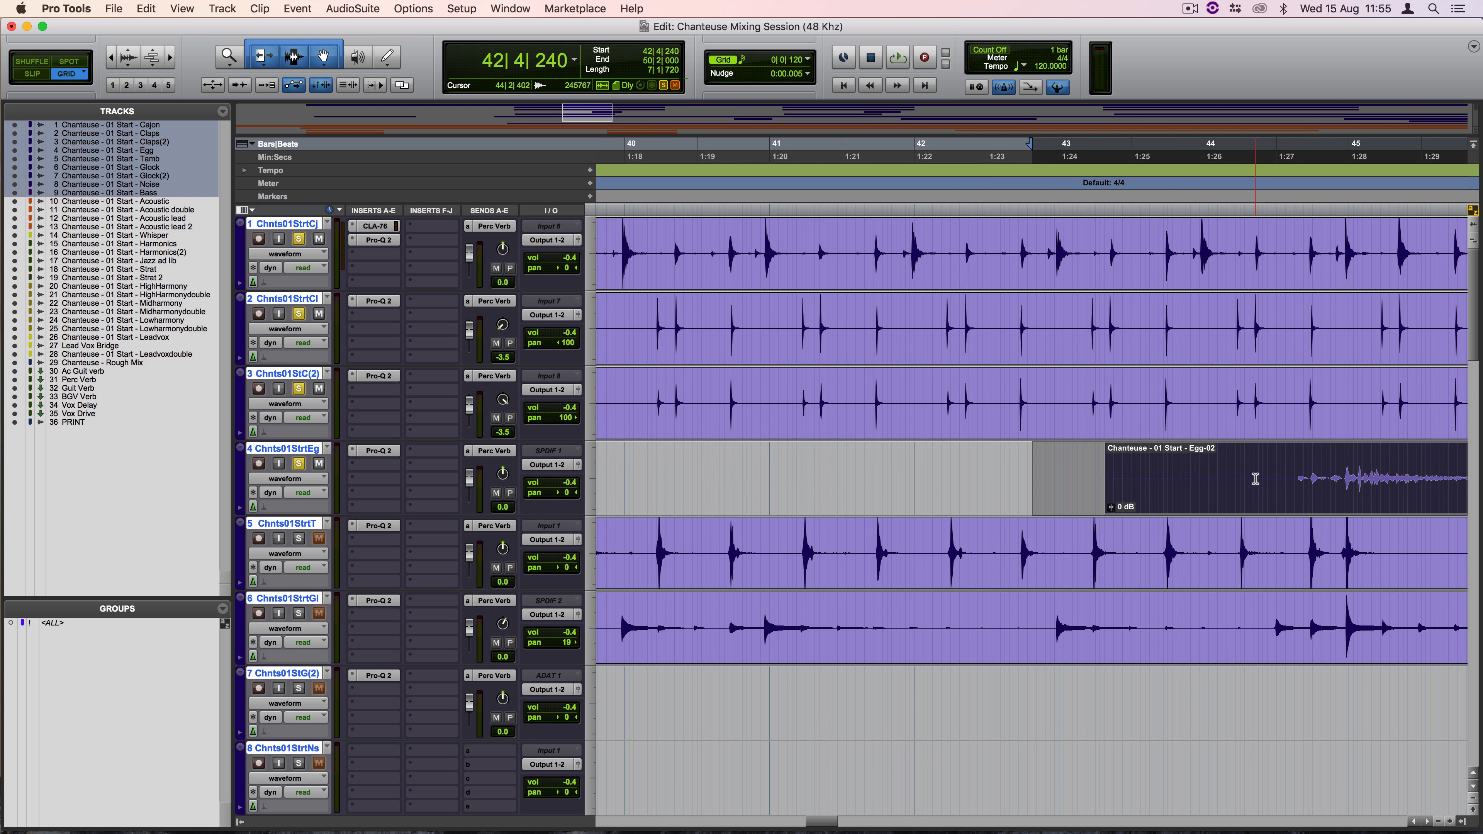
pyautogui.press('space')
pyautogui.moveTo(1255, 479); pyautogui.dragTo(1481, 488)
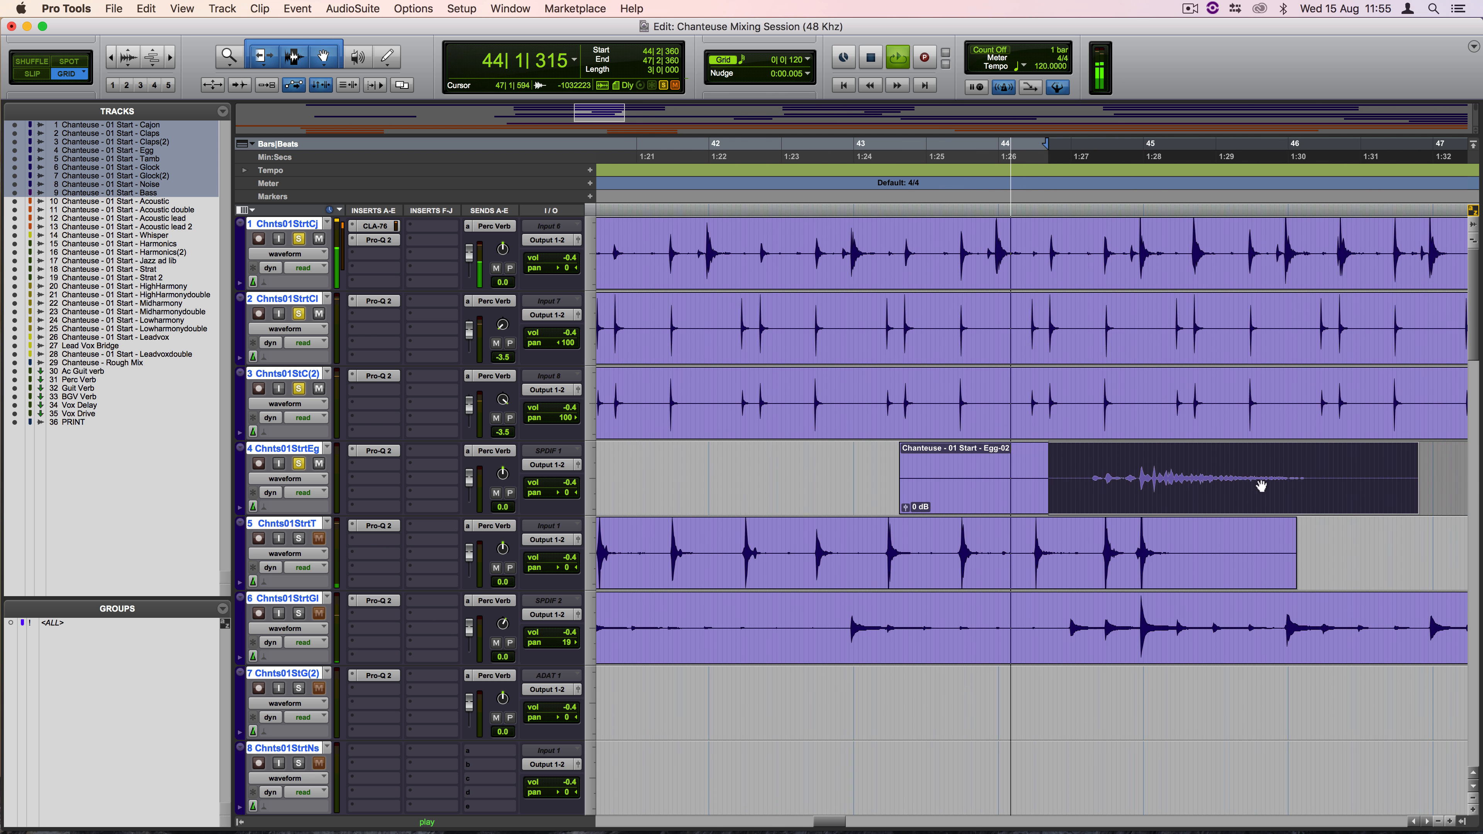
# Step: Compare the Egg loop with its equalizer bypassed and enabled, leaving the equalizer on and playback stopped
pyautogui.click(374, 454)
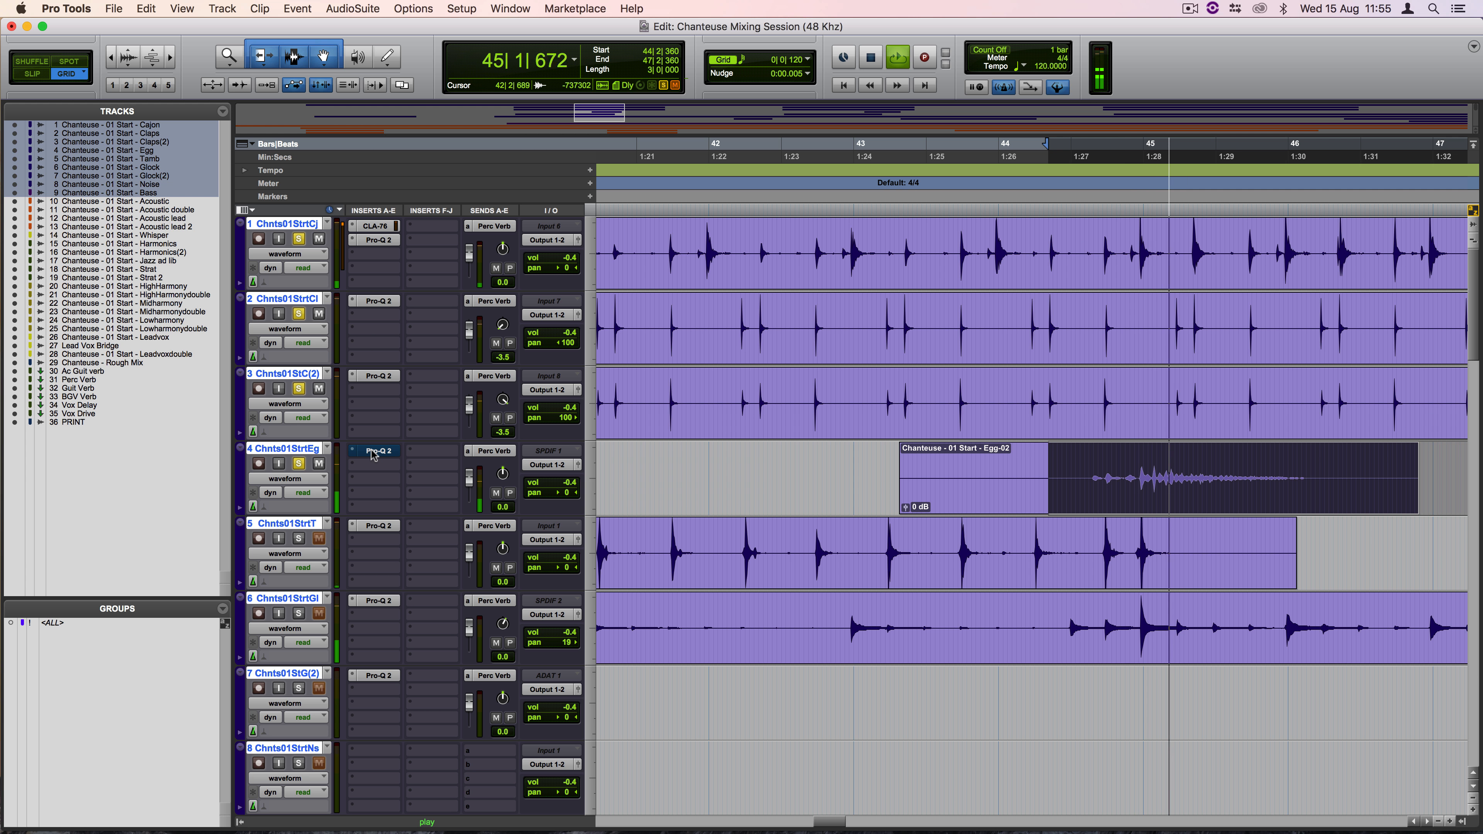
pyautogui.press('space')
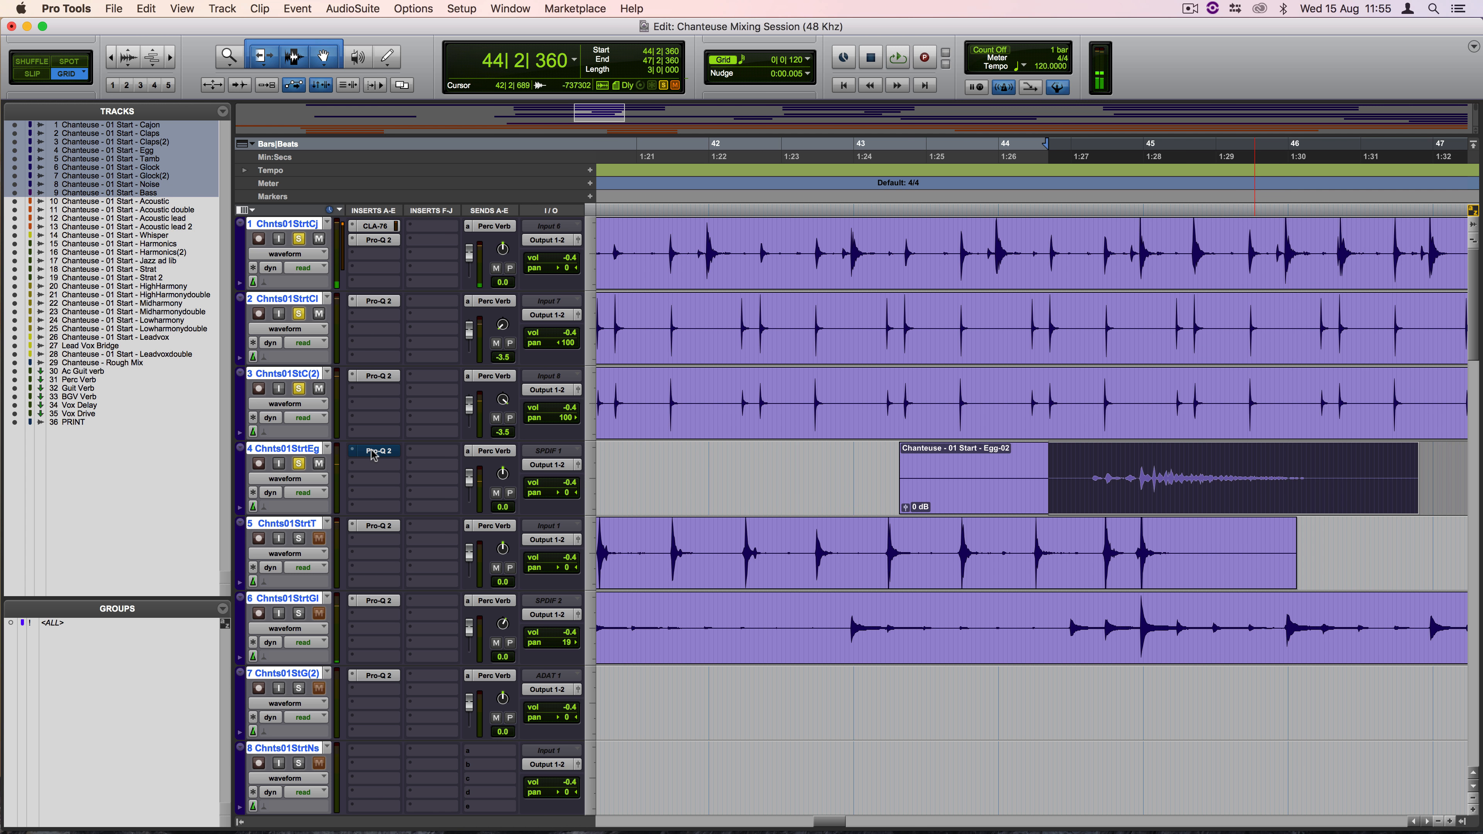
pyautogui.press('space')
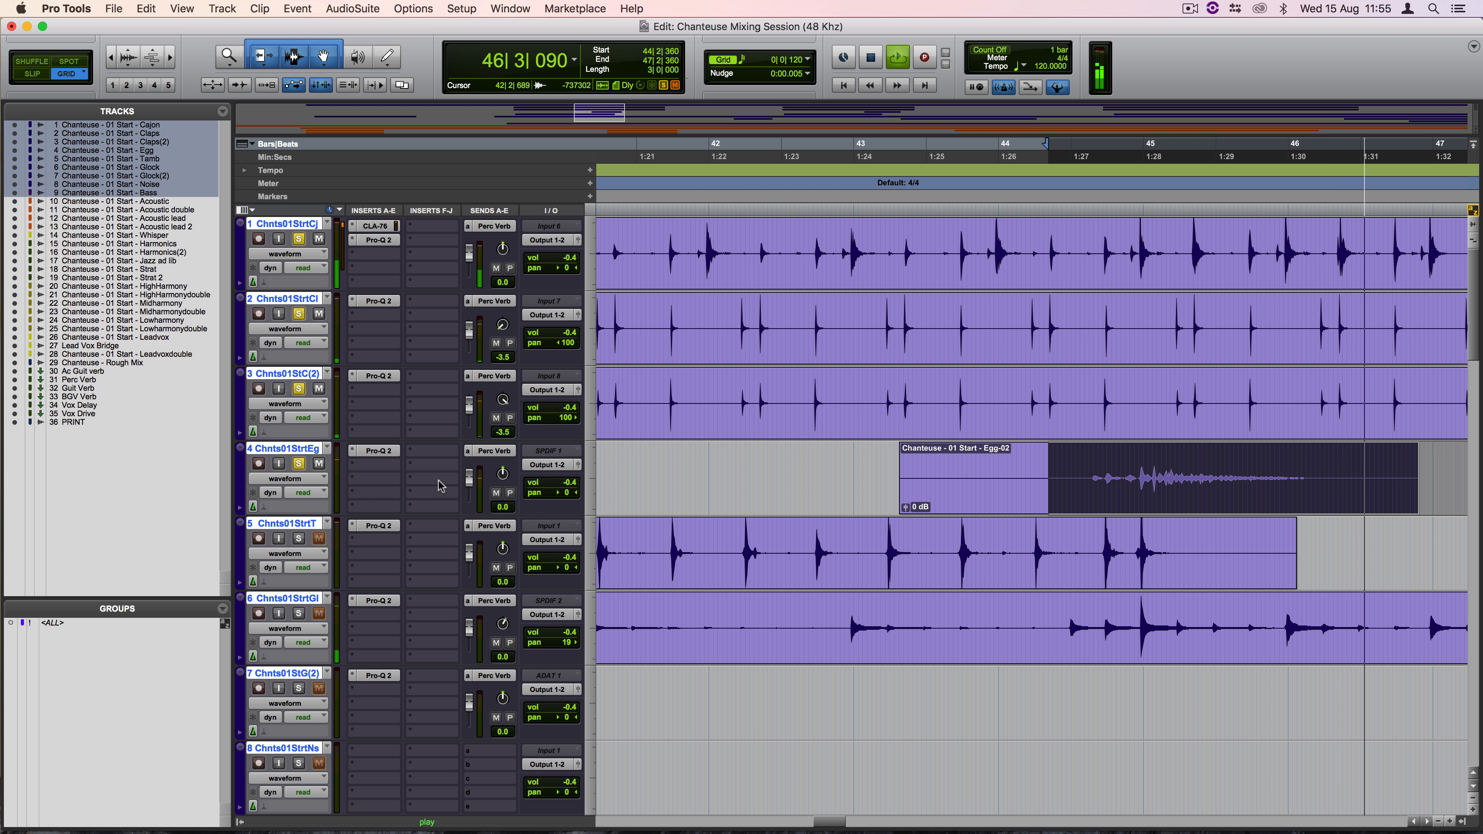
pyautogui.press('space')
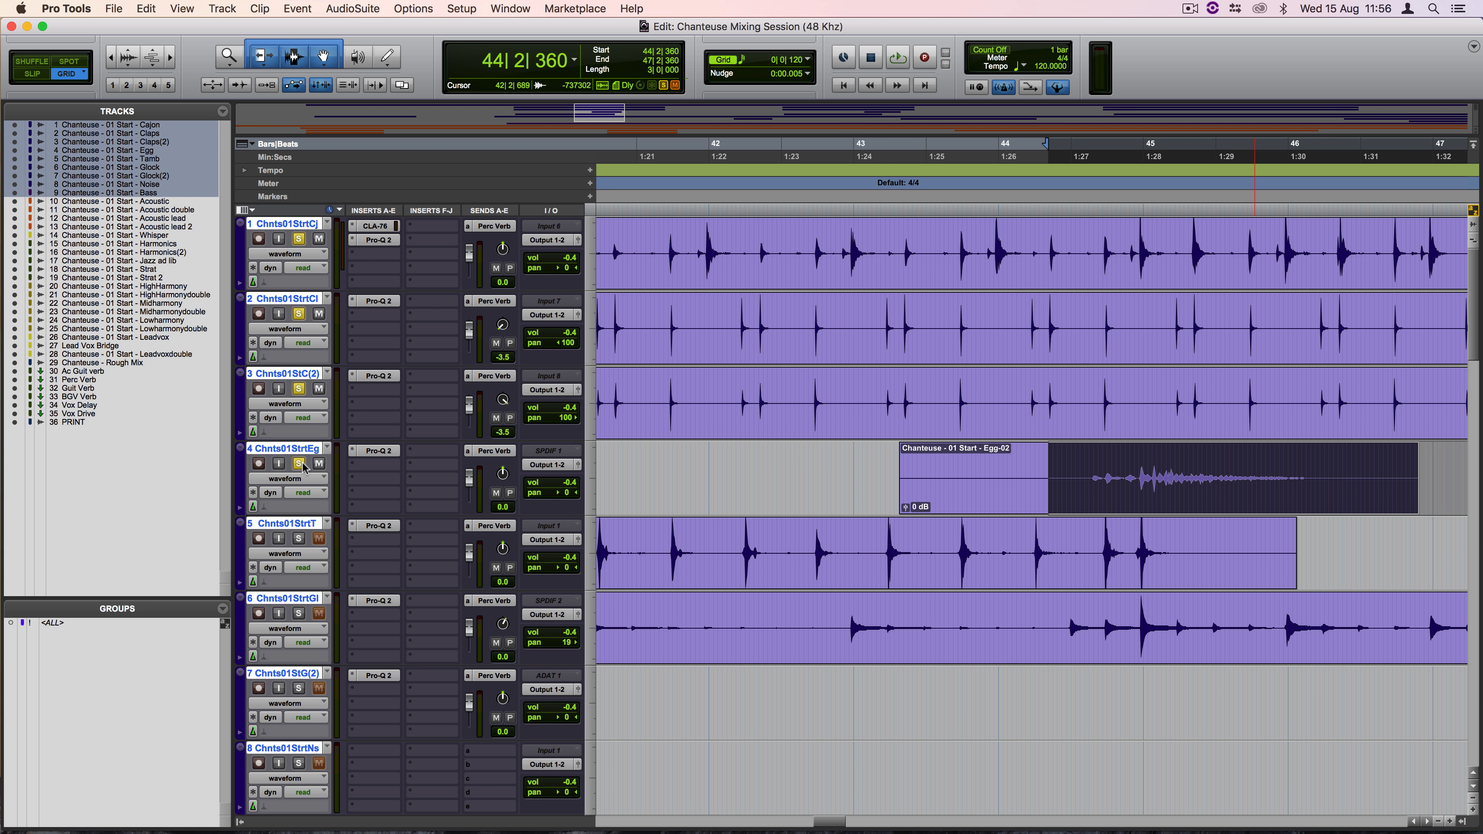
# Step: Solo the Tamb track and loop playback over its Tamb-03 clip from 34|4|480 to 47|3|000
pyautogui.scroll(-3, 501, 576)
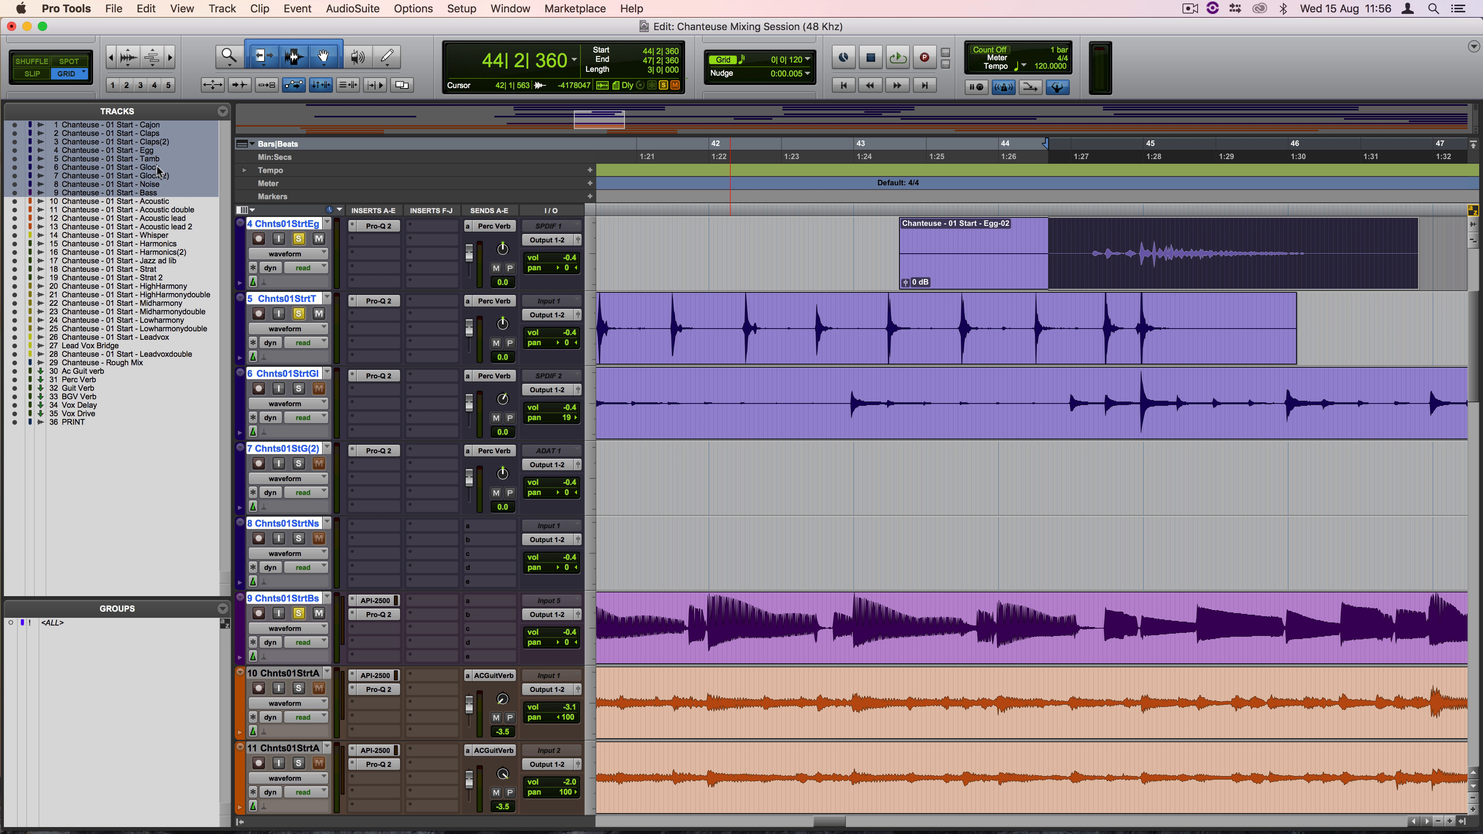
pyautogui.press('space')
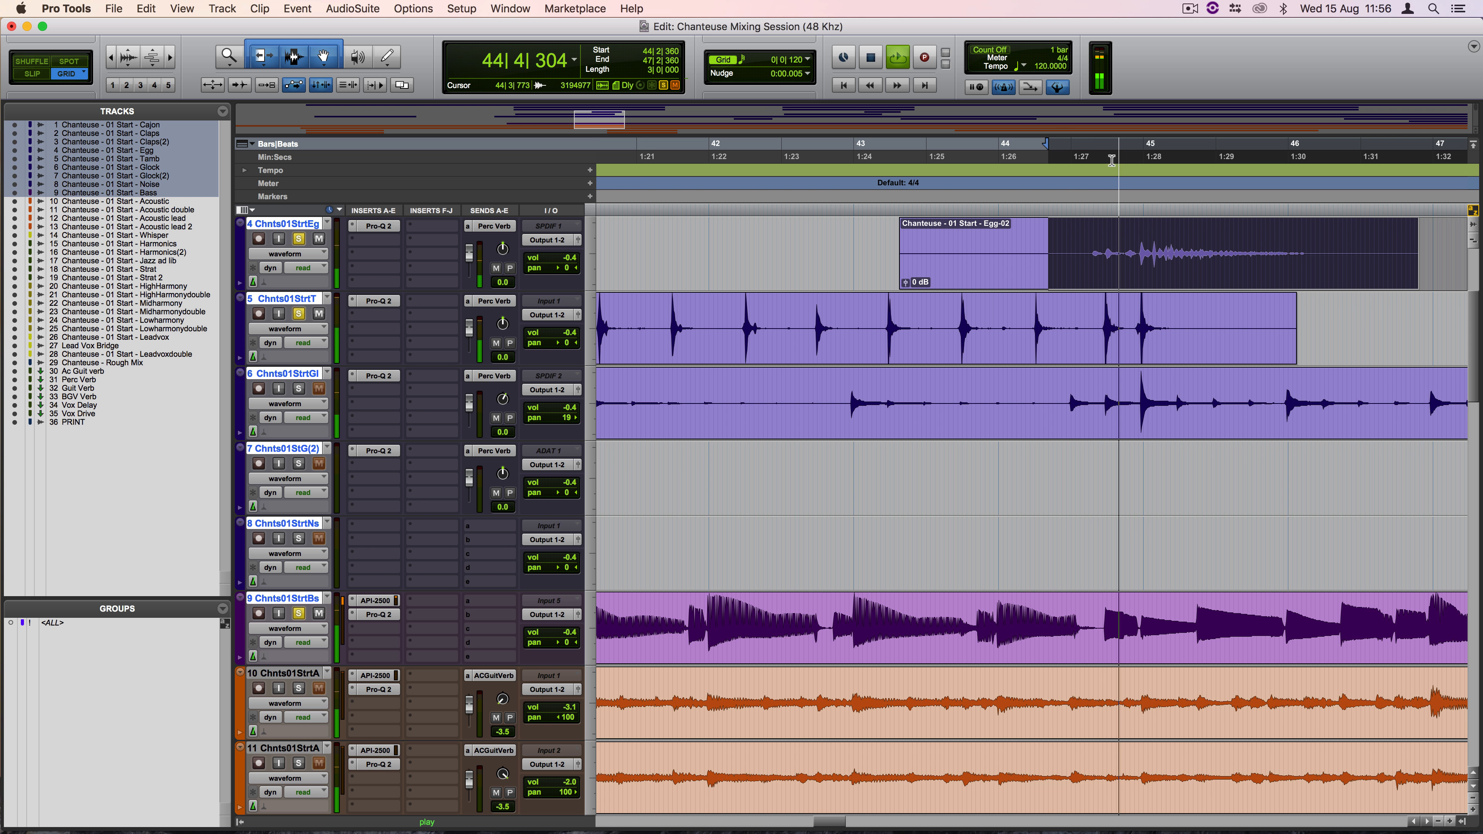
pyautogui.press('space')
pyautogui.press('r')
pyautogui.press('r')
pyautogui.press('r')
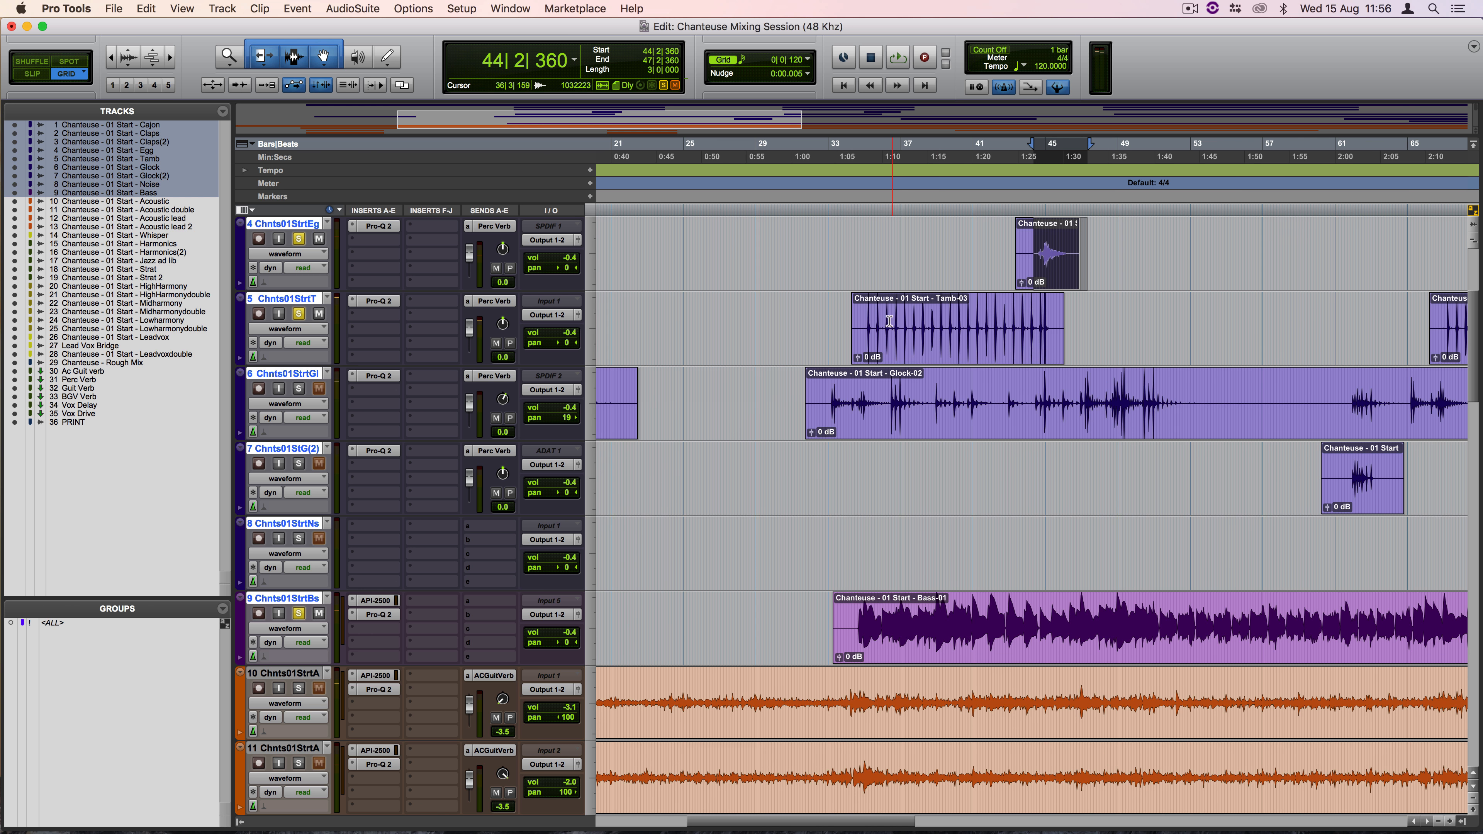
pyautogui.click(862, 319)
pyautogui.moveTo(962, 323); pyautogui.dragTo(1088, 332)
pyautogui.press('space')
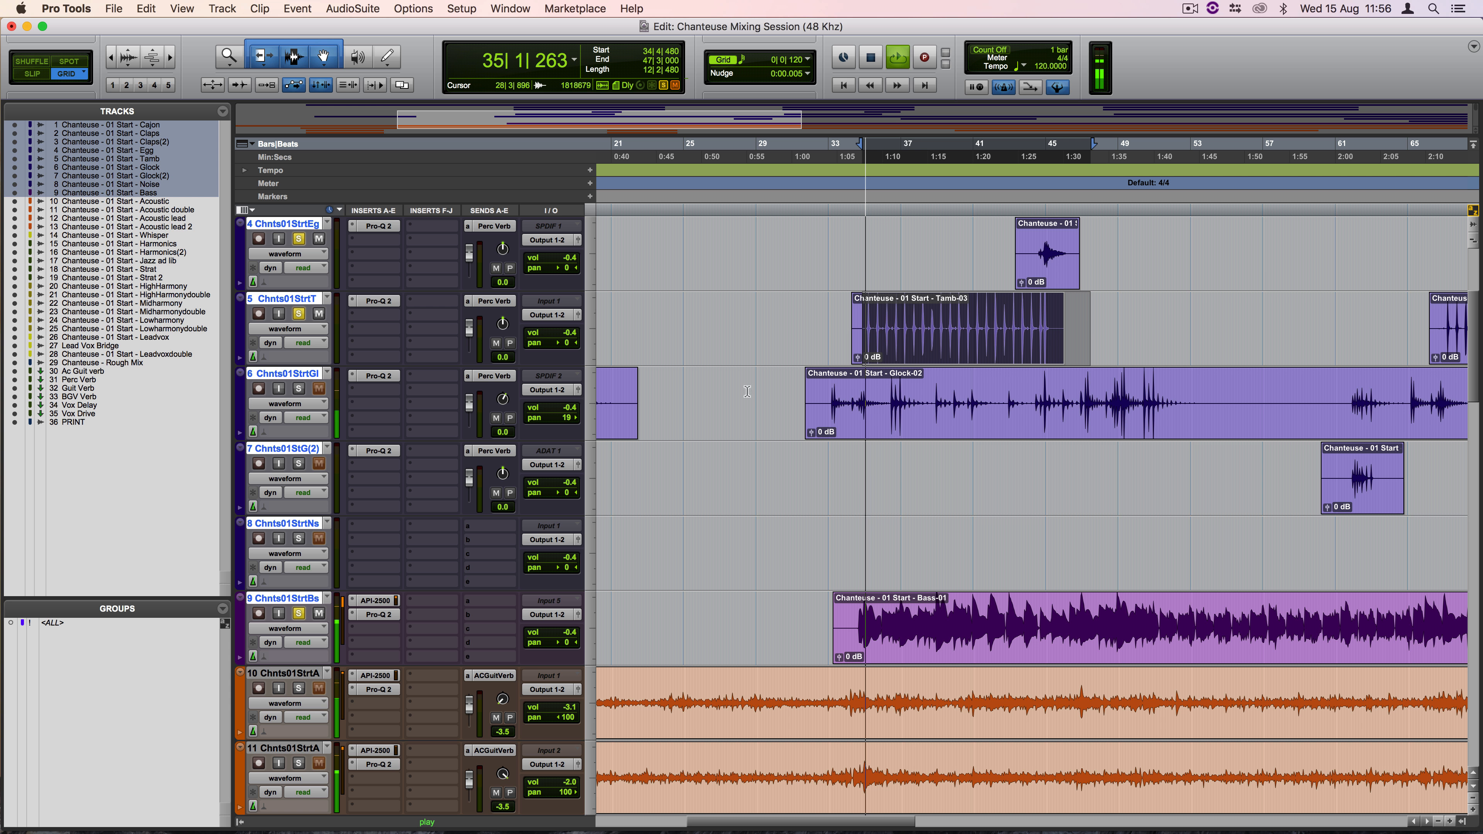
# Step: Open the Tamb track's equalizer and add a bell boost of about 5.4 dB at 10.5 kHz, fine-tuning its width
pyautogui.click(382, 303)
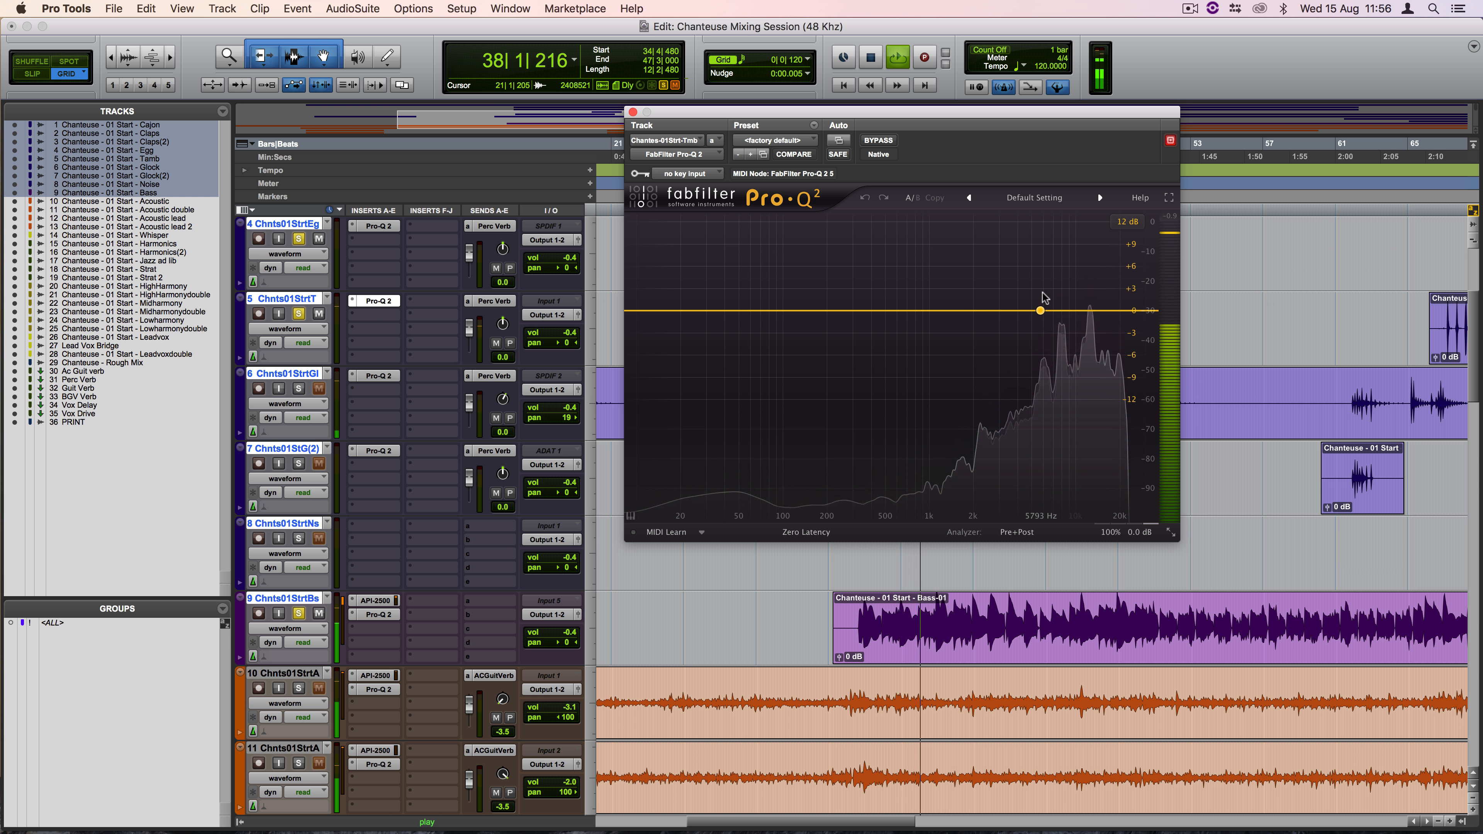
pyautogui.moveTo(1041, 308); pyautogui.dragTo(1078, 271)
pyautogui.scroll(-4, 1073, 288)
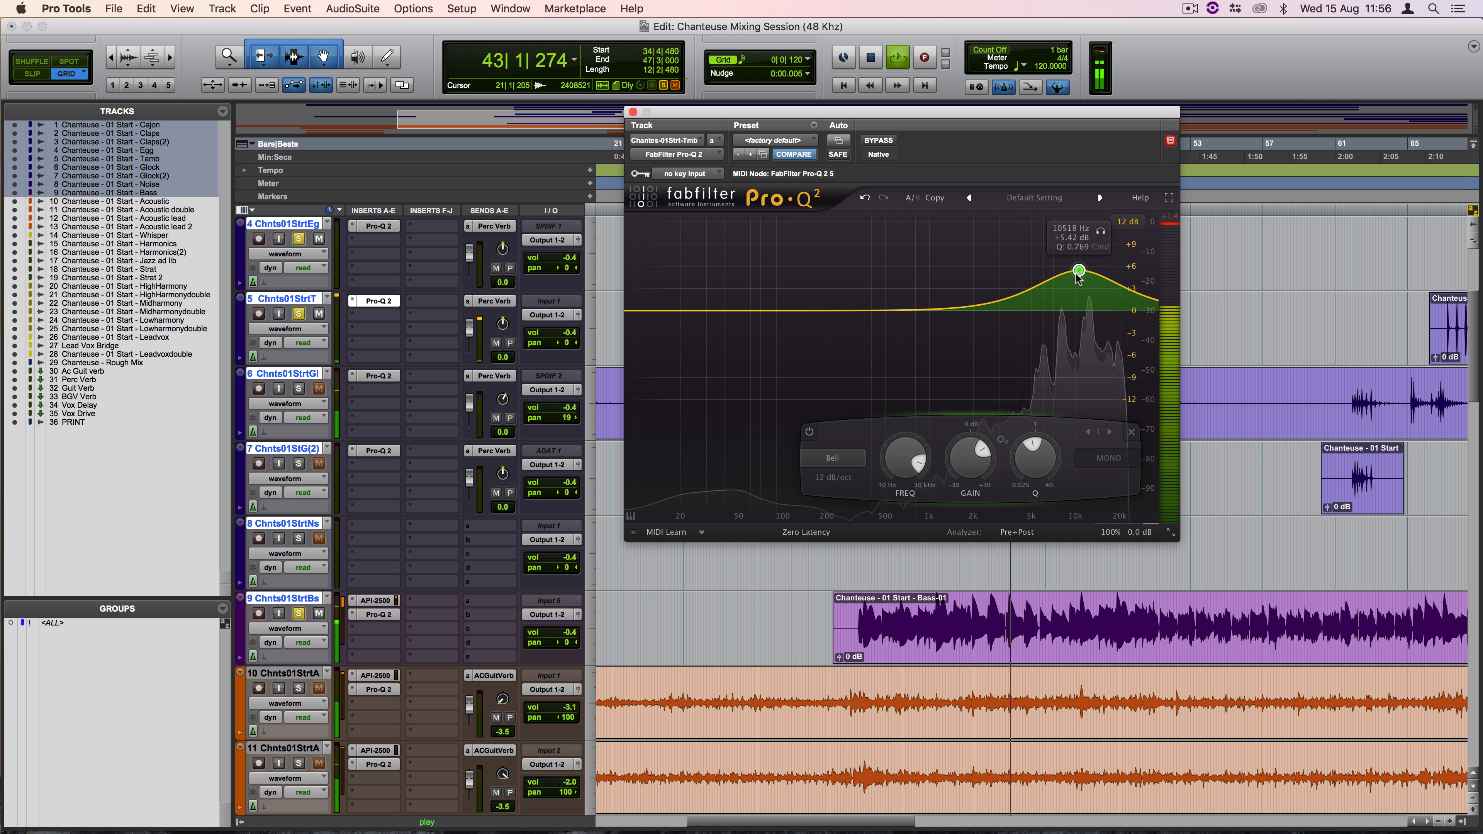
pyautogui.scroll(1, 1077, 273)
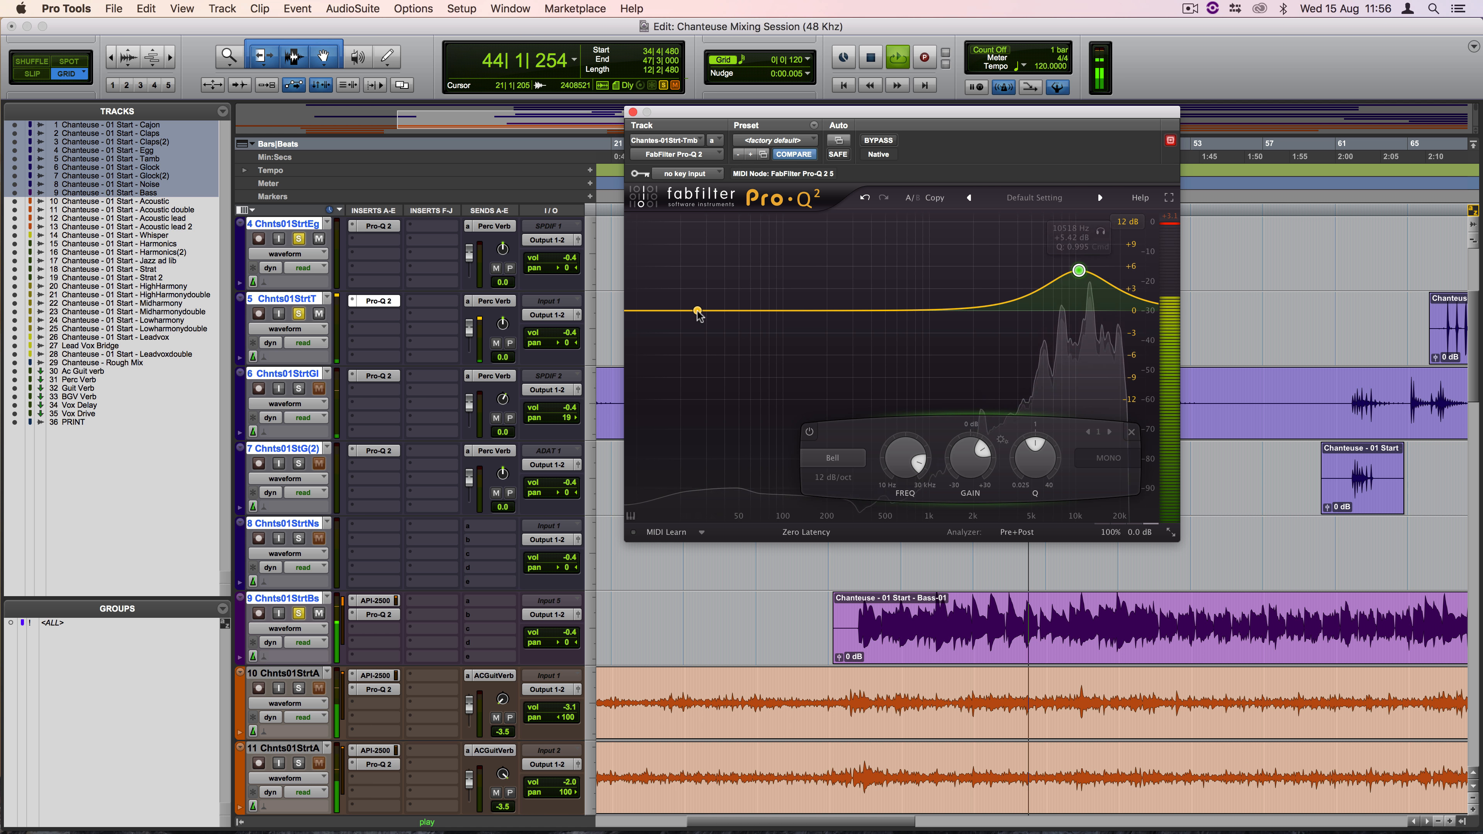
# Step: Add a low-shelf cut of about 11.5 dB just below 50 Hz and a 3.9 dB boost at about 129 Hz to the Tamb EQ
pyautogui.moveTo(692, 311); pyautogui.dragTo(753, 353)
pyautogui.scroll(4, 727, 351)
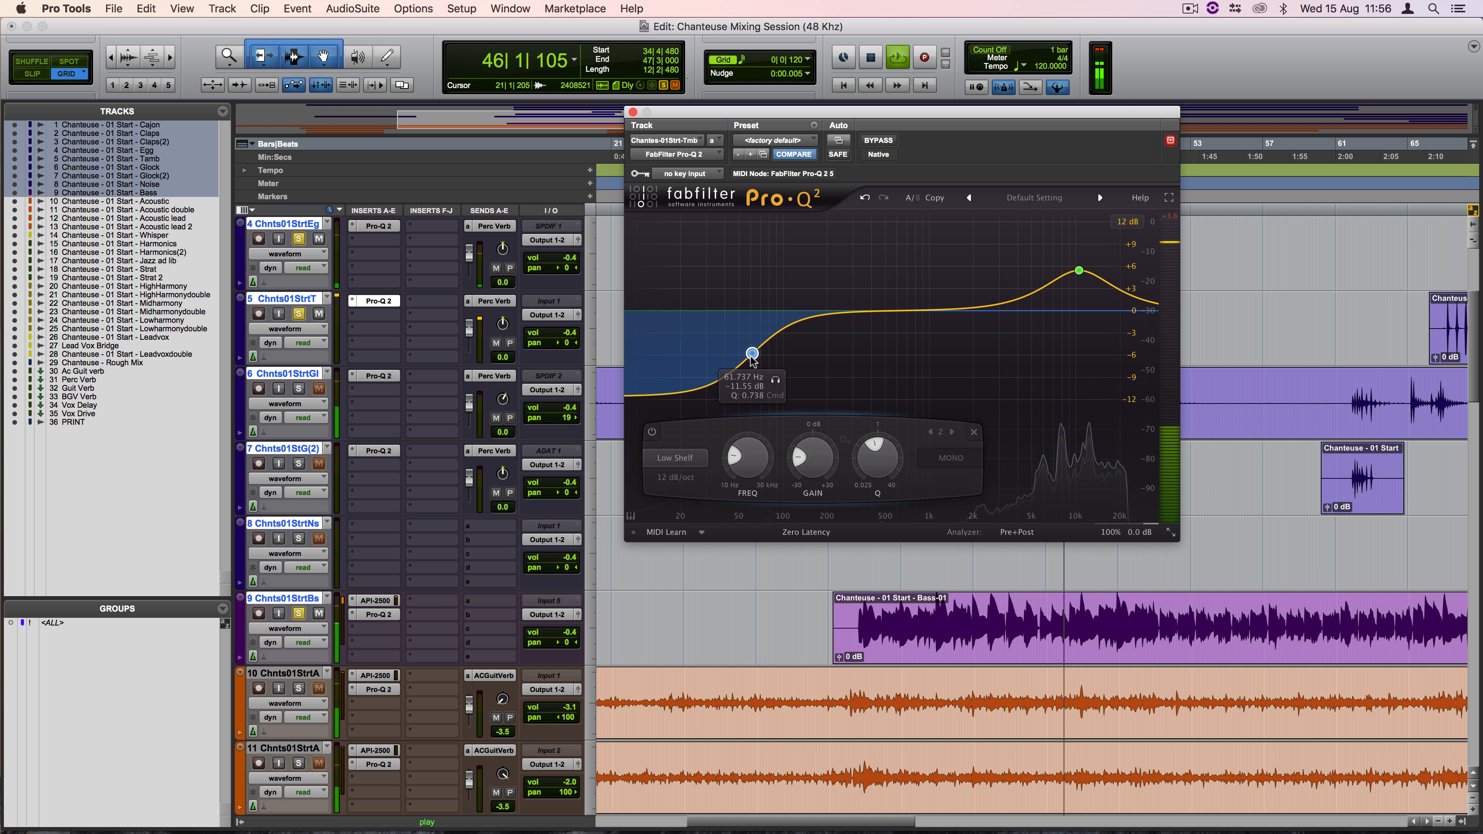
pyautogui.moveTo(856, 313); pyautogui.dragTo(785, 301)
pyautogui.scroll(-3, 785, 301)
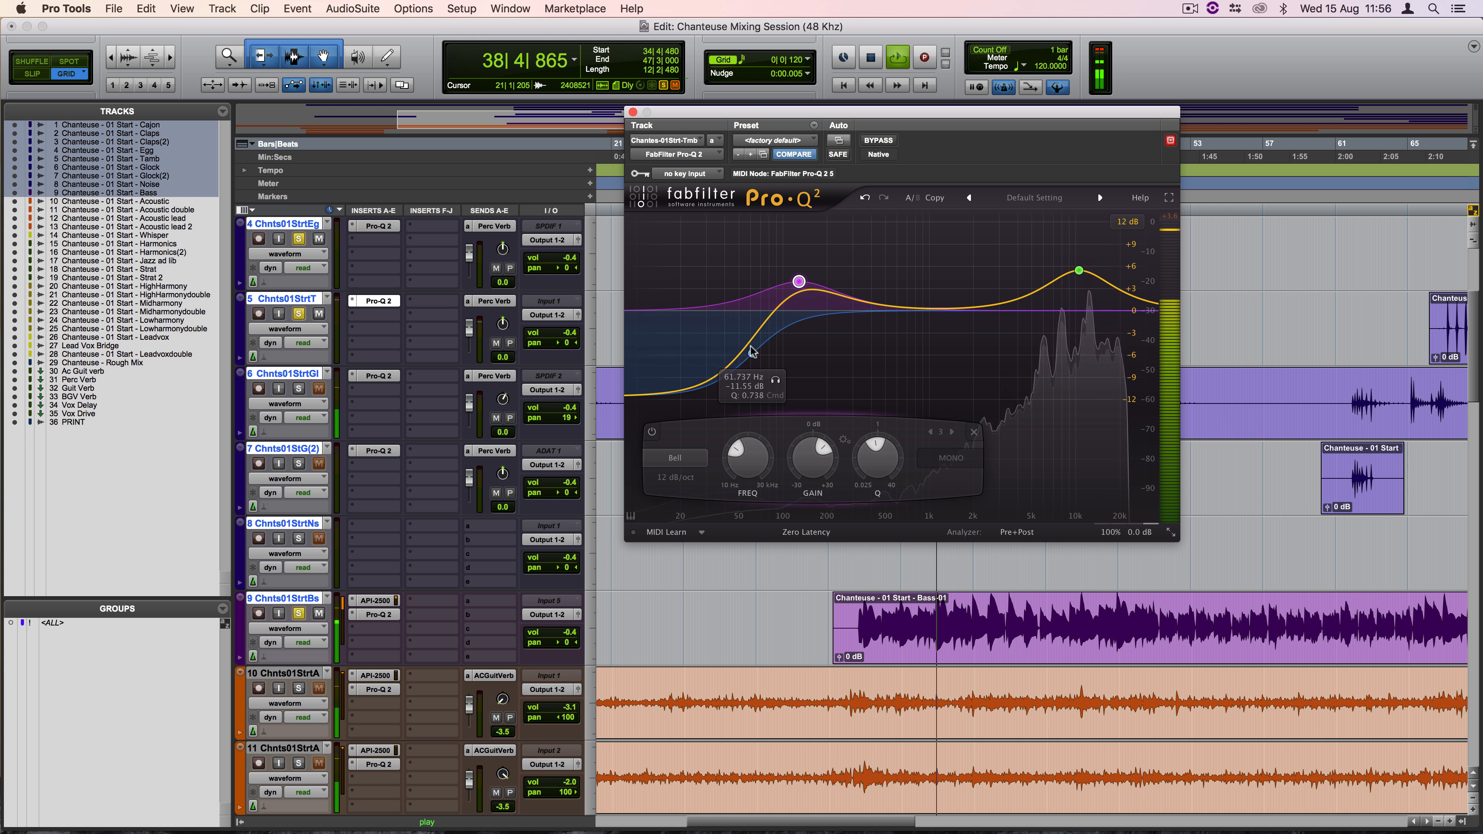
pyautogui.moveTo(748, 357); pyautogui.dragTo(725, 357)
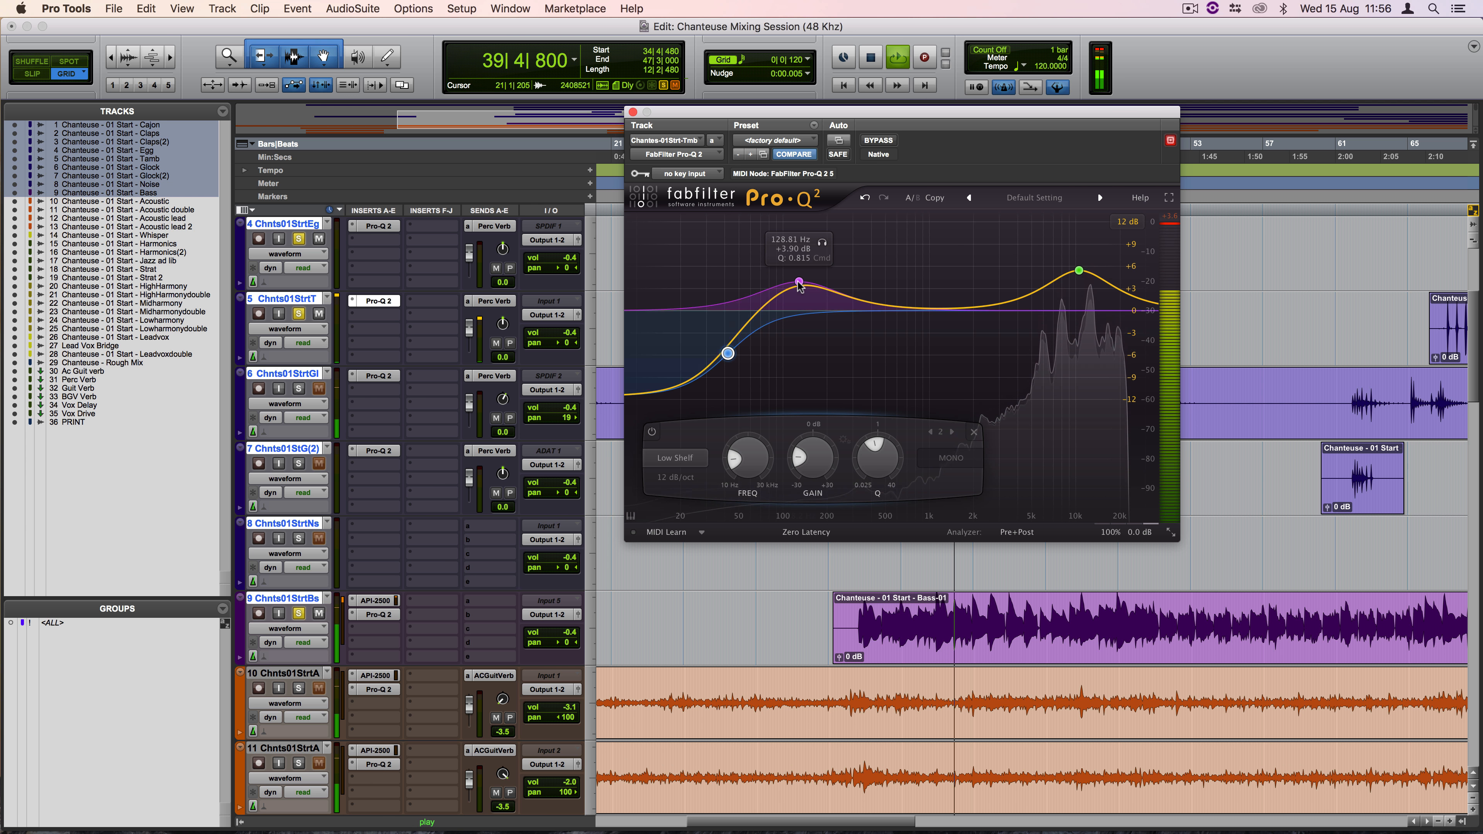
# Step: Narrow the Tamb EQ's low bell to a Q of 2.2 and retune it to about 144 Hz at +4.4 dB
pyautogui.scroll(3, 809, 283)
pyautogui.moveTo(801, 282); pyautogui.dragTo(806, 277)
pyautogui.scroll(3, 807, 277)
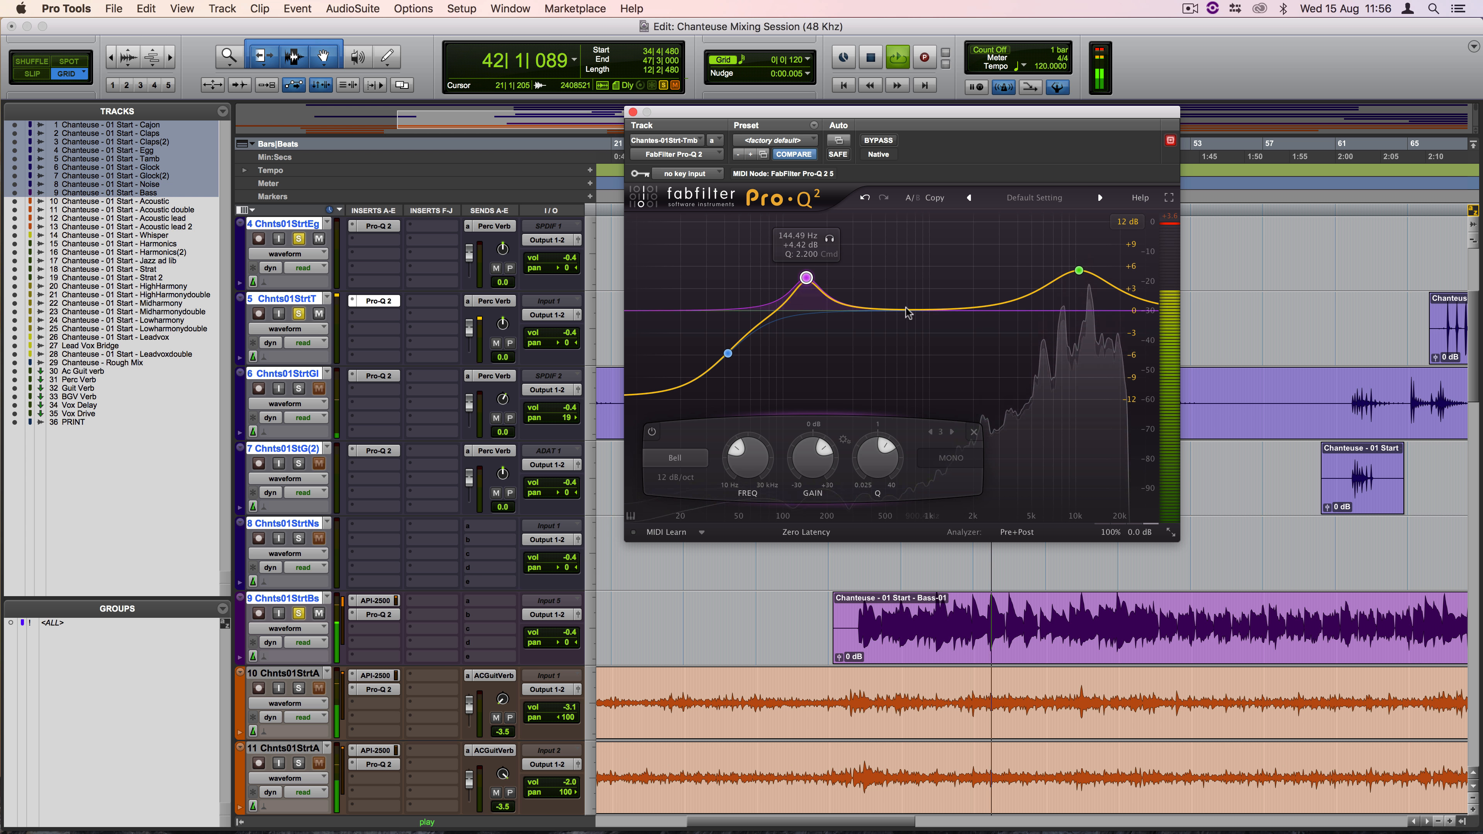
# Step: Add a narrow bell boost of about 10 dB near 1.9 kHz to the Tamb EQ and play the loop with only Tamb soloed
pyautogui.moveTo(908, 312); pyautogui.dragTo(970, 237)
pyautogui.scroll(4, 973, 236)
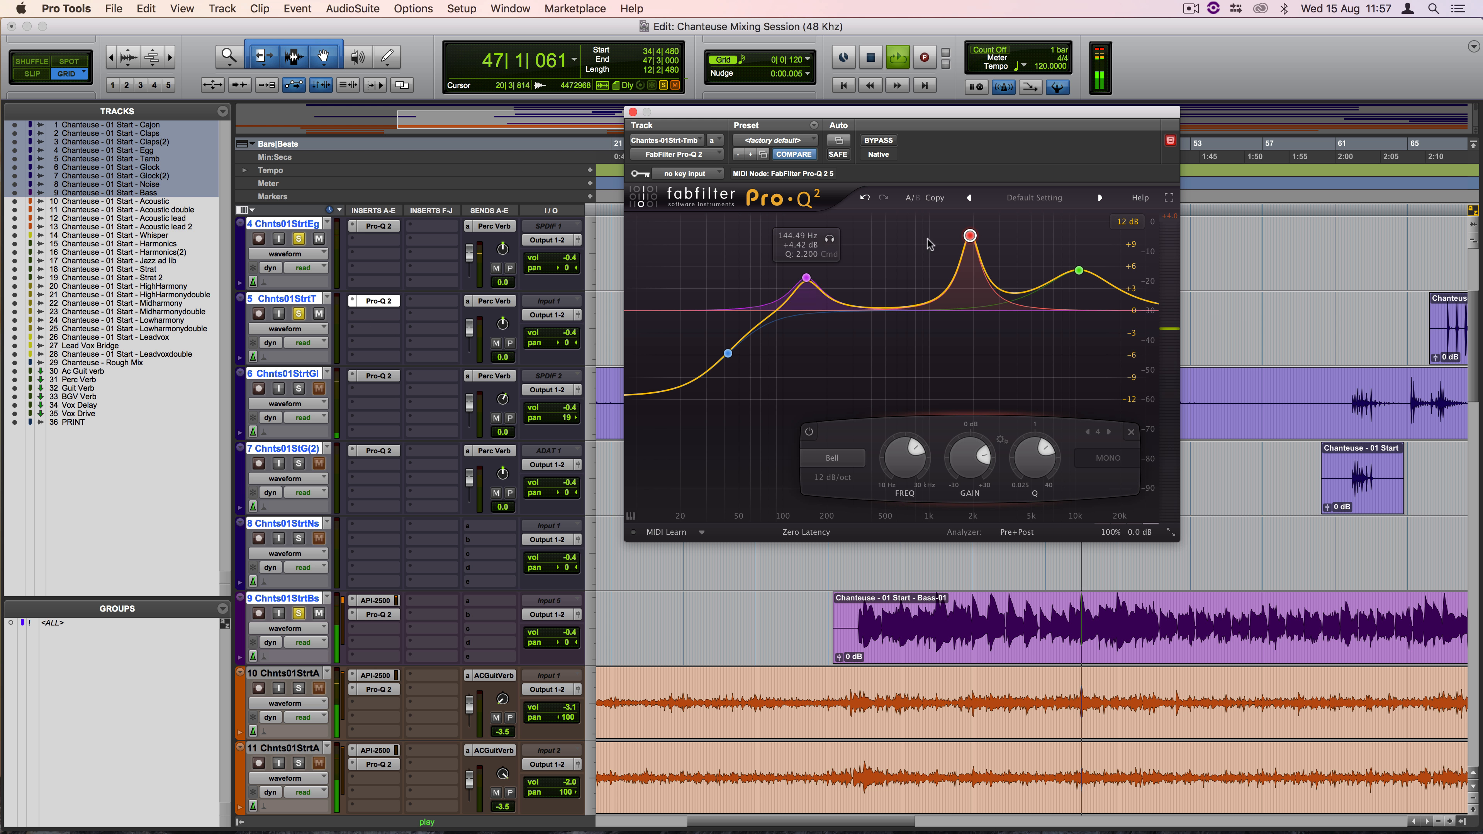
pyautogui.press('space')
pyautogui.keyDown('alt'); pyautogui.click(299, 314); pyautogui.keyUp('alt')
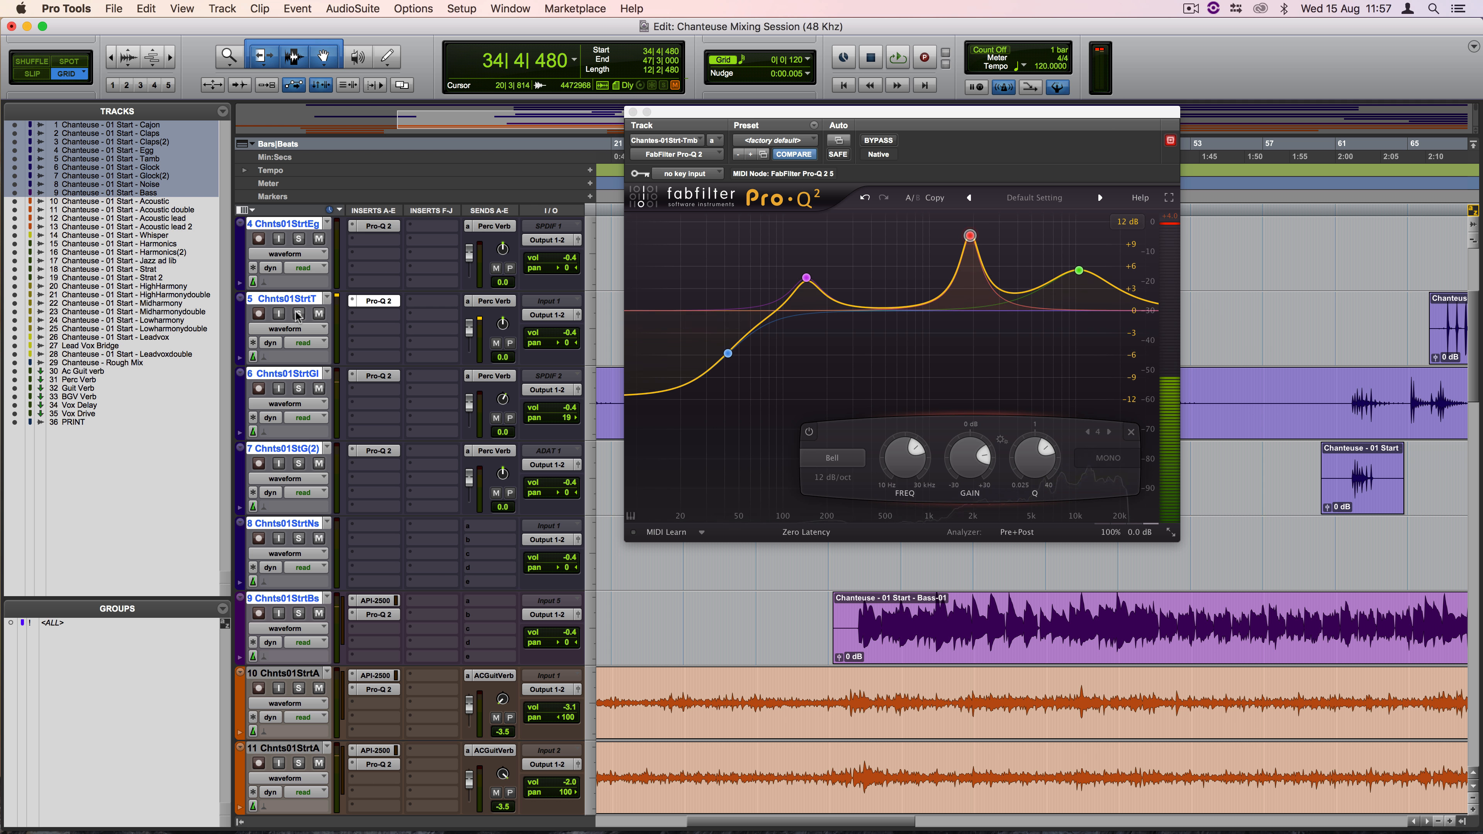
pyautogui.press('space')
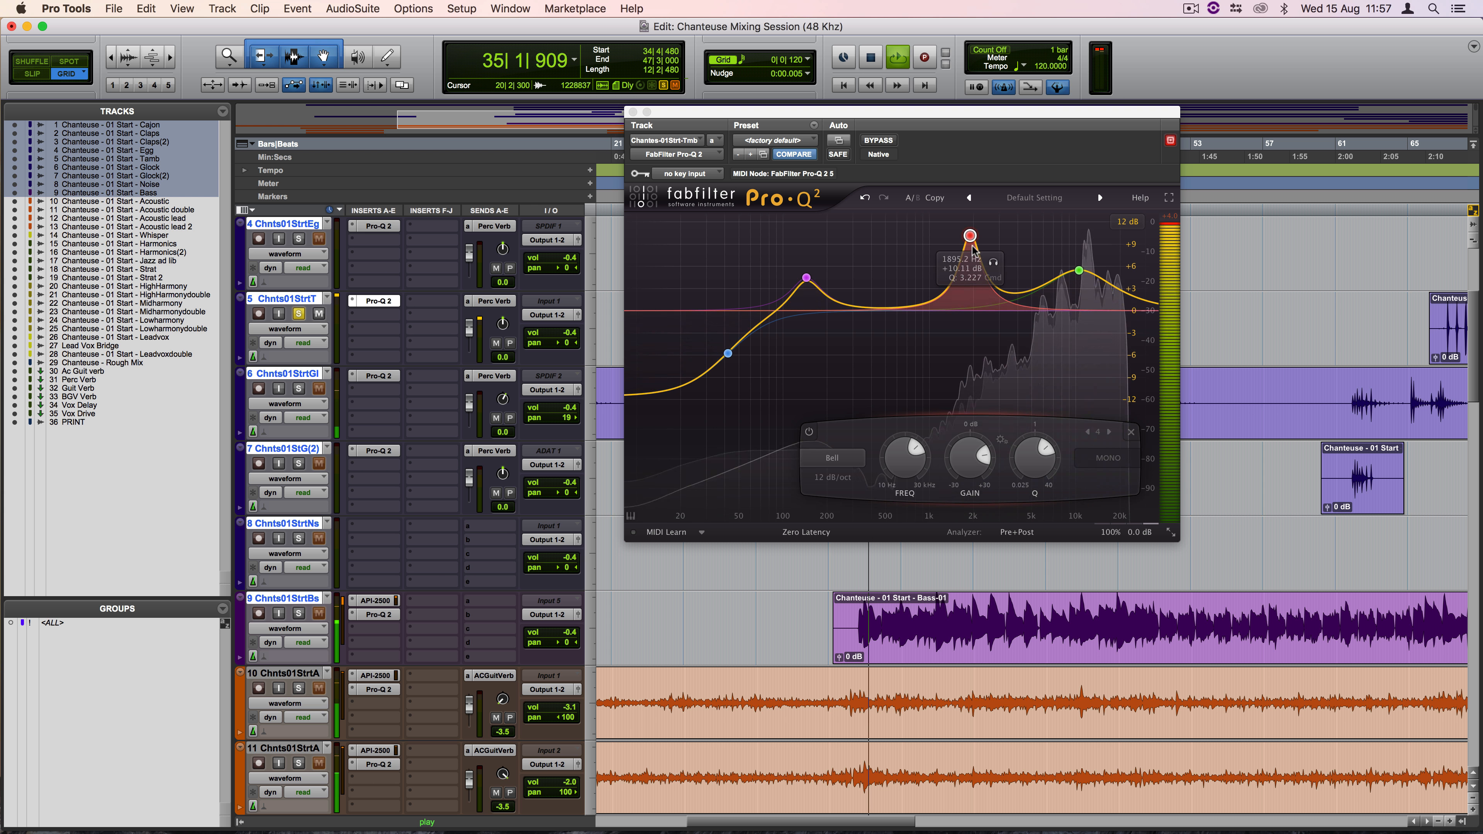
# Step: Turn the Tamb EQ's 1.9 kHz bell into a cut of about 6.6 dB near 595 Hz with a Q of about 5.5
pyautogui.moveTo(970, 235); pyautogui.dragTo(896, 360)
pyautogui.press('space')
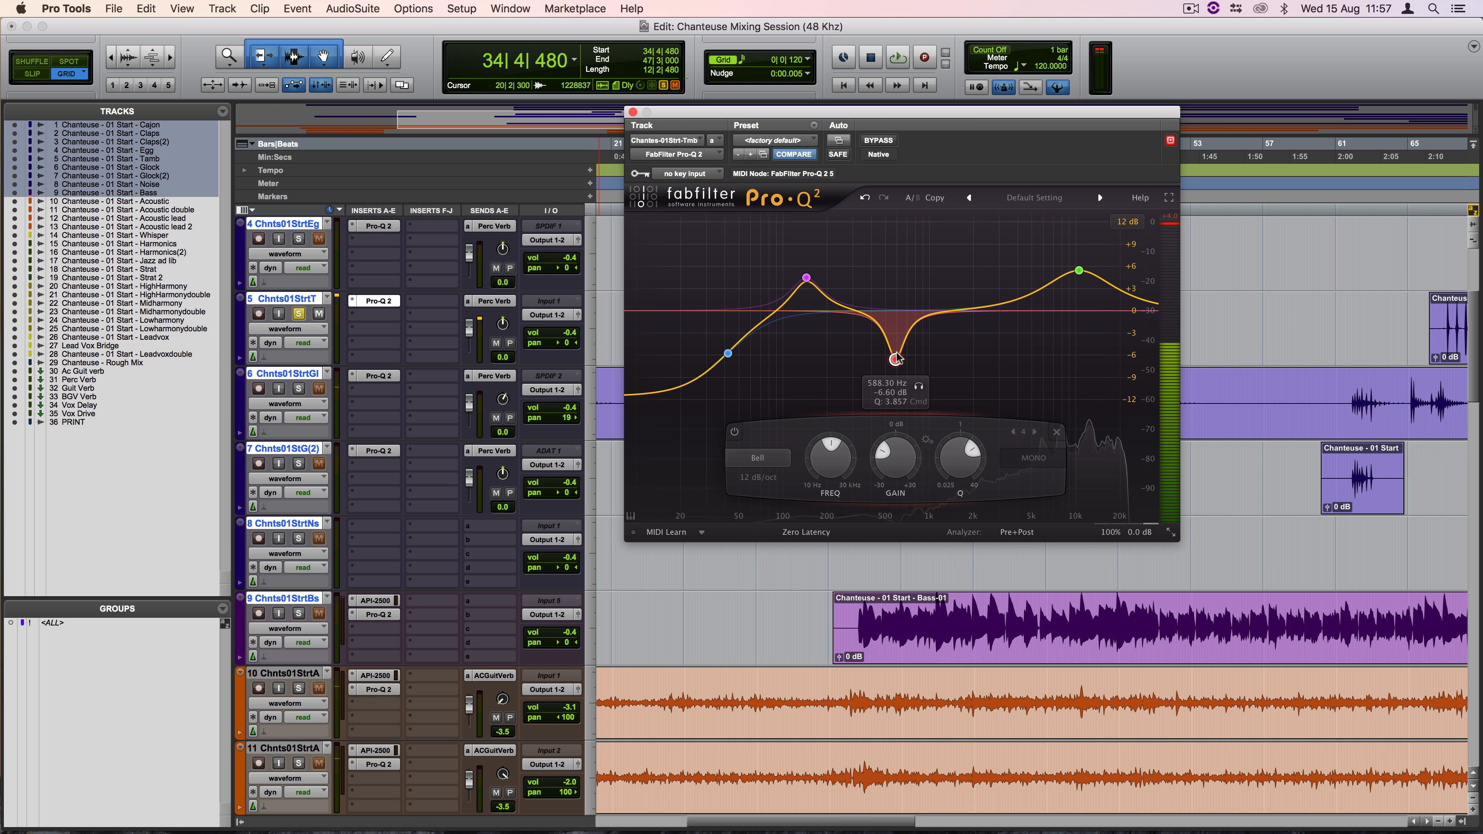
pyautogui.scroll(3, 897, 359)
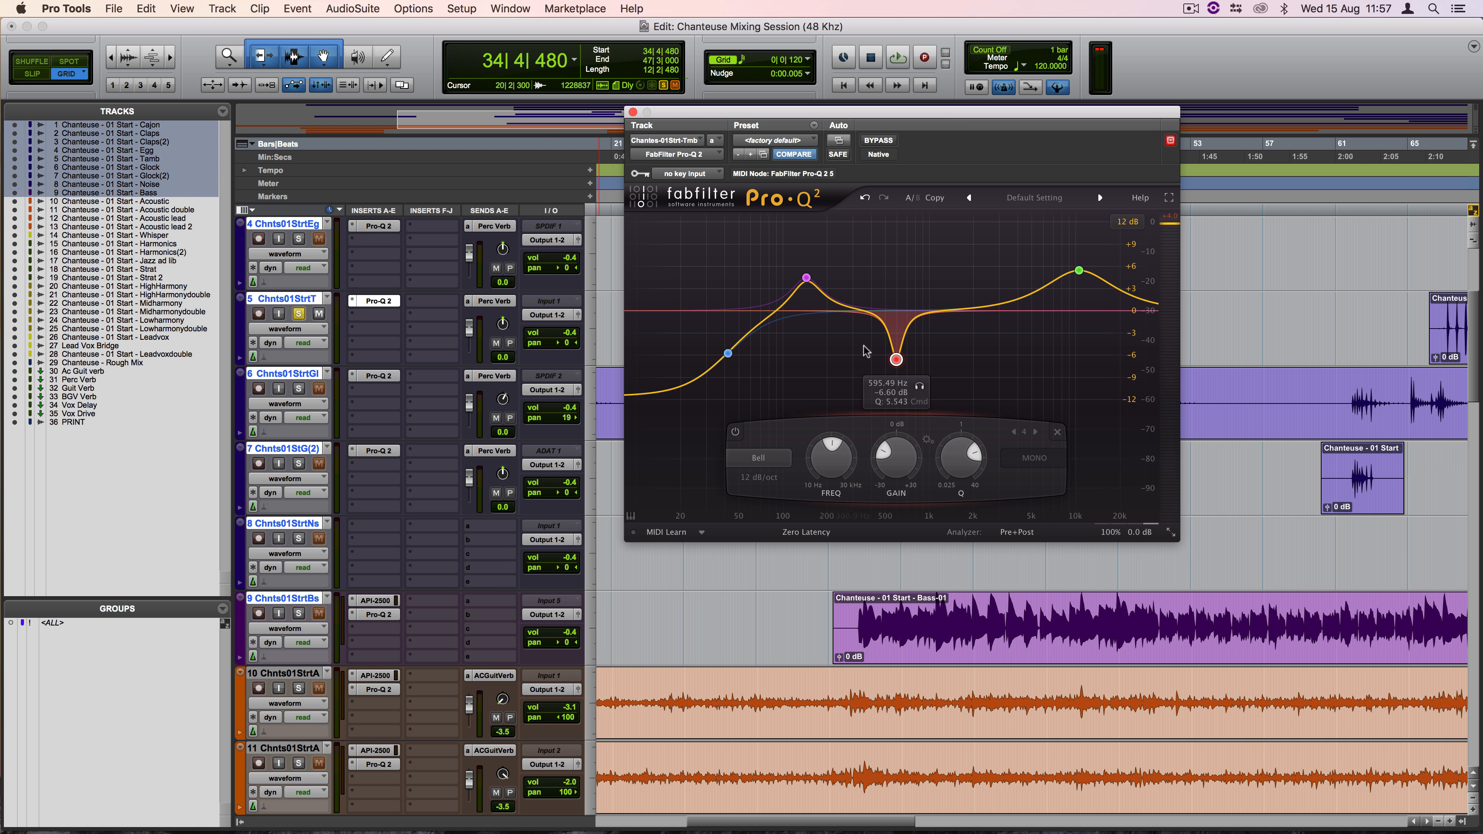
# Step: Audition the Tamb loop, solo the selected percussion and bass tracks together during playback, and close the Tamb equalizer
pyautogui.press('space')
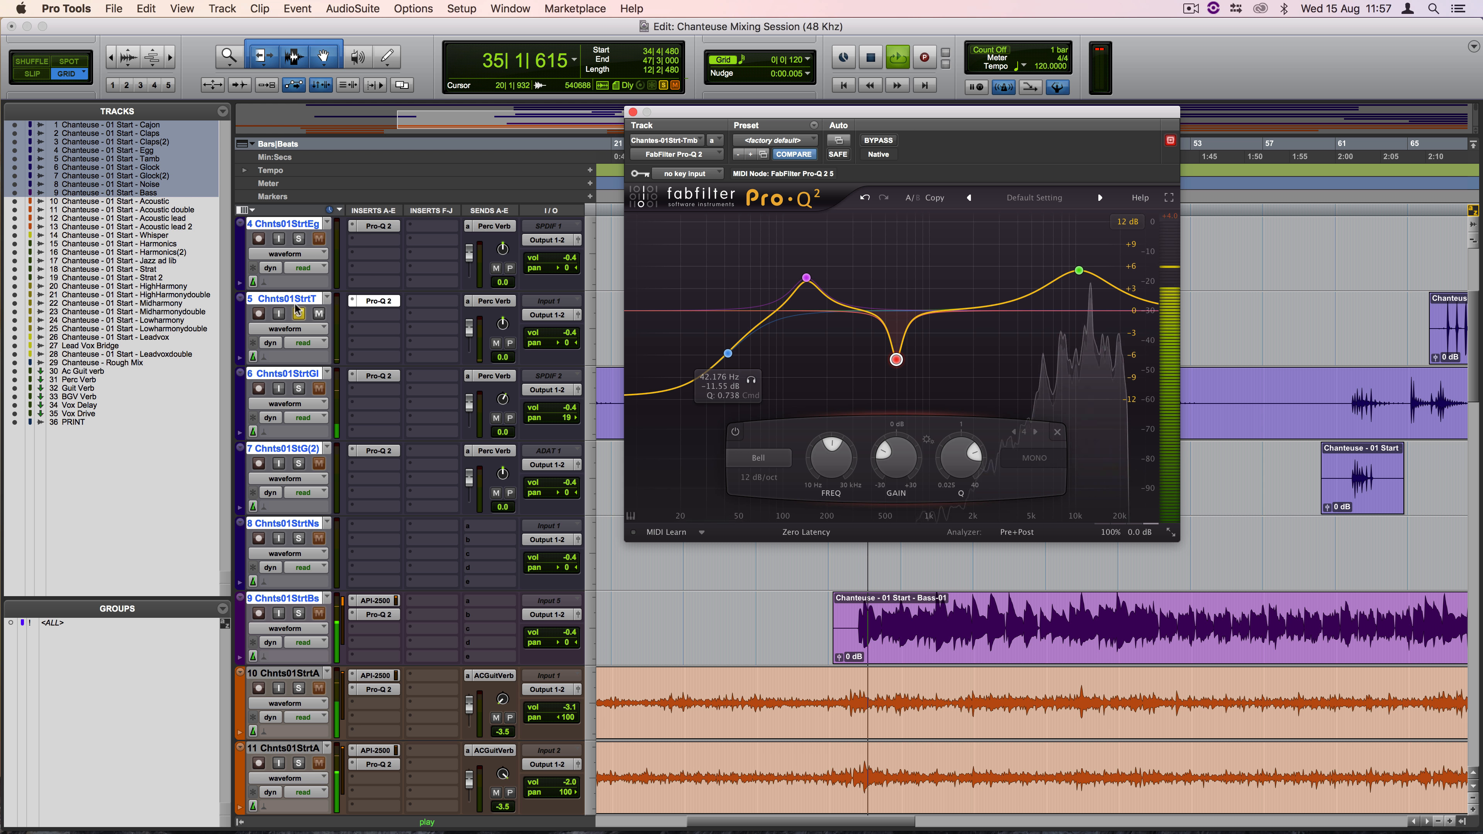
pyautogui.click(300, 241)
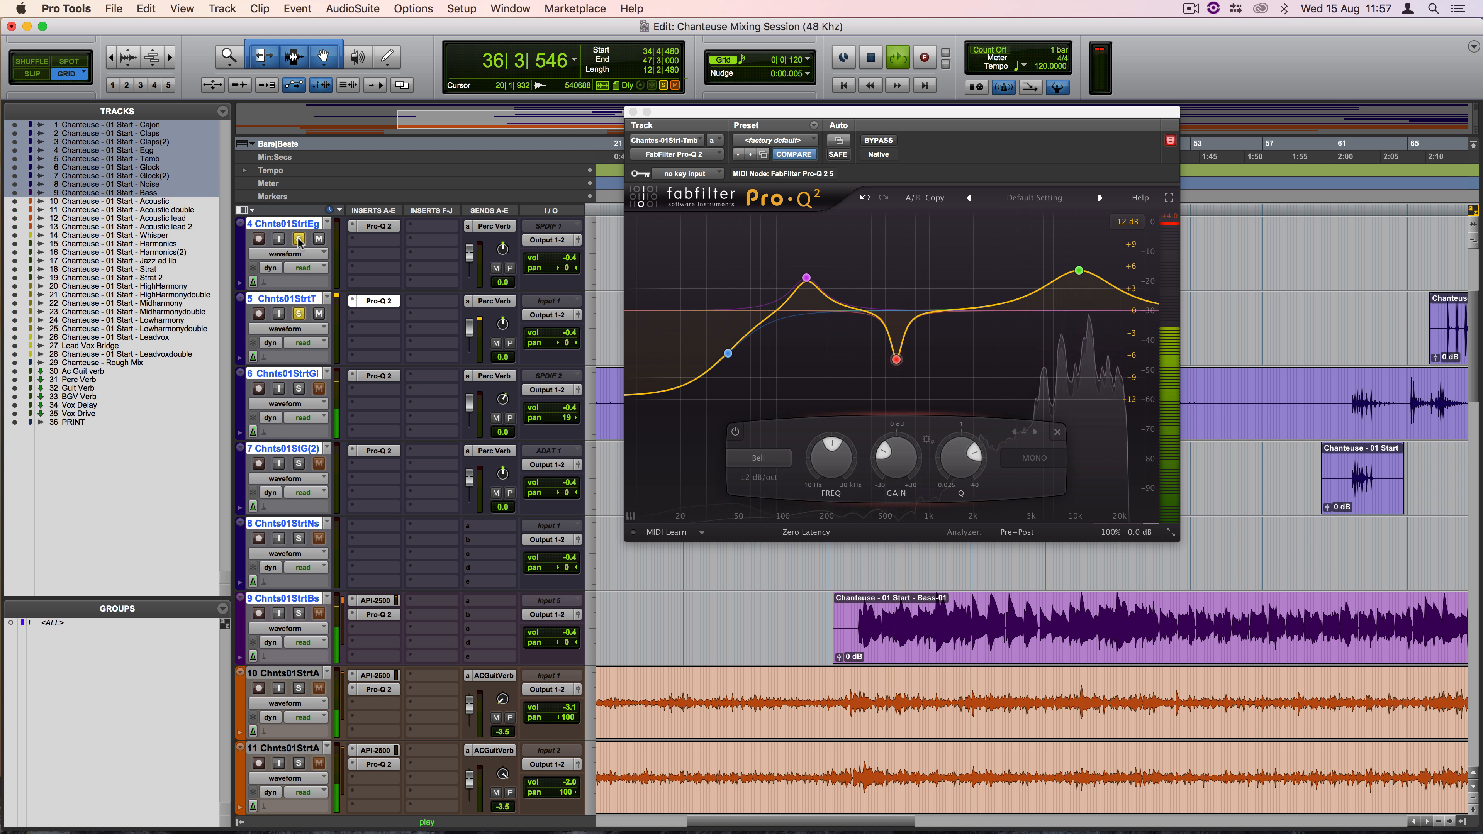
pyautogui.click(299, 239)
pyautogui.press('space')
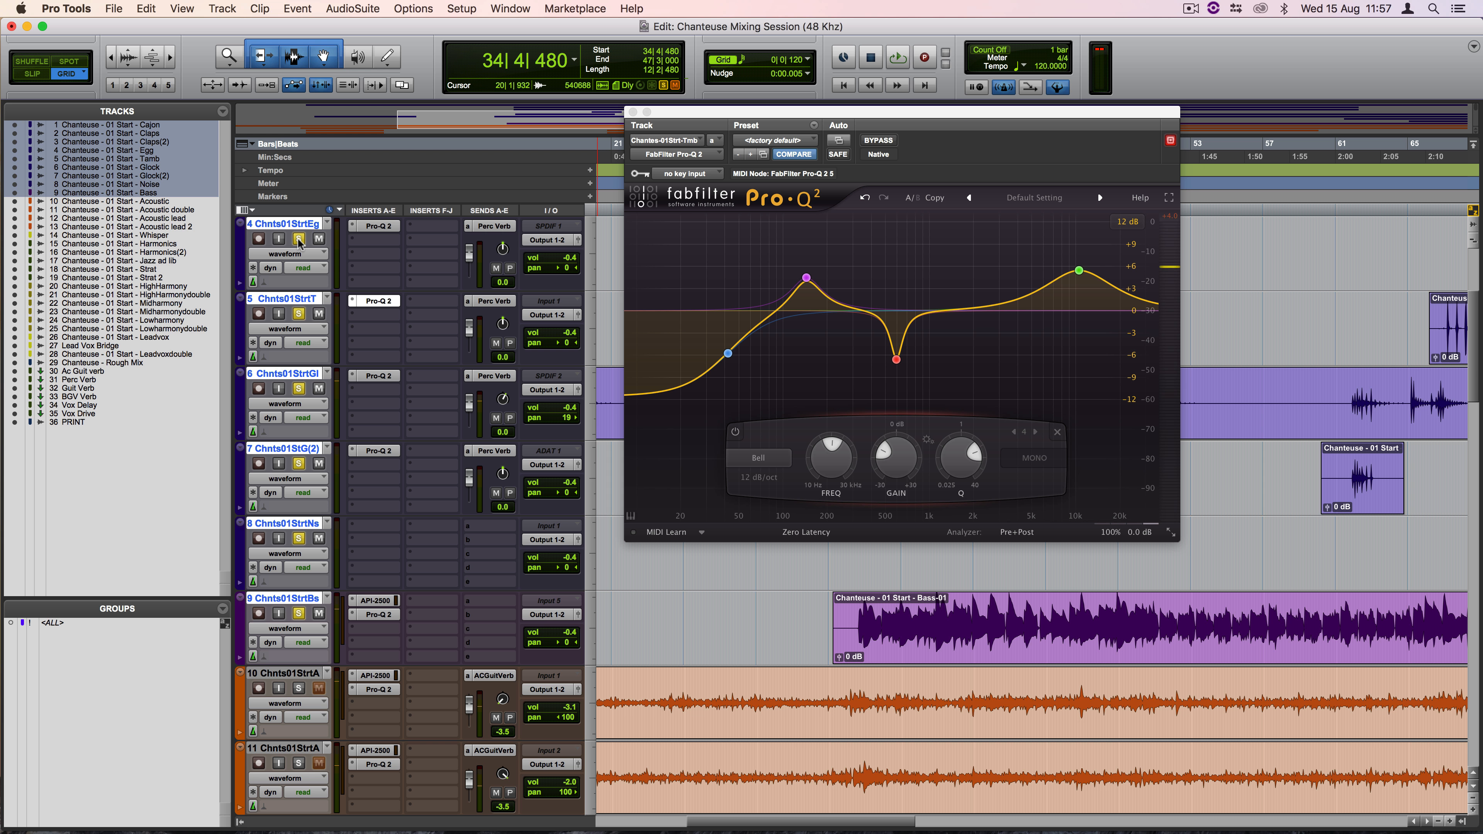
pyautogui.press('space')
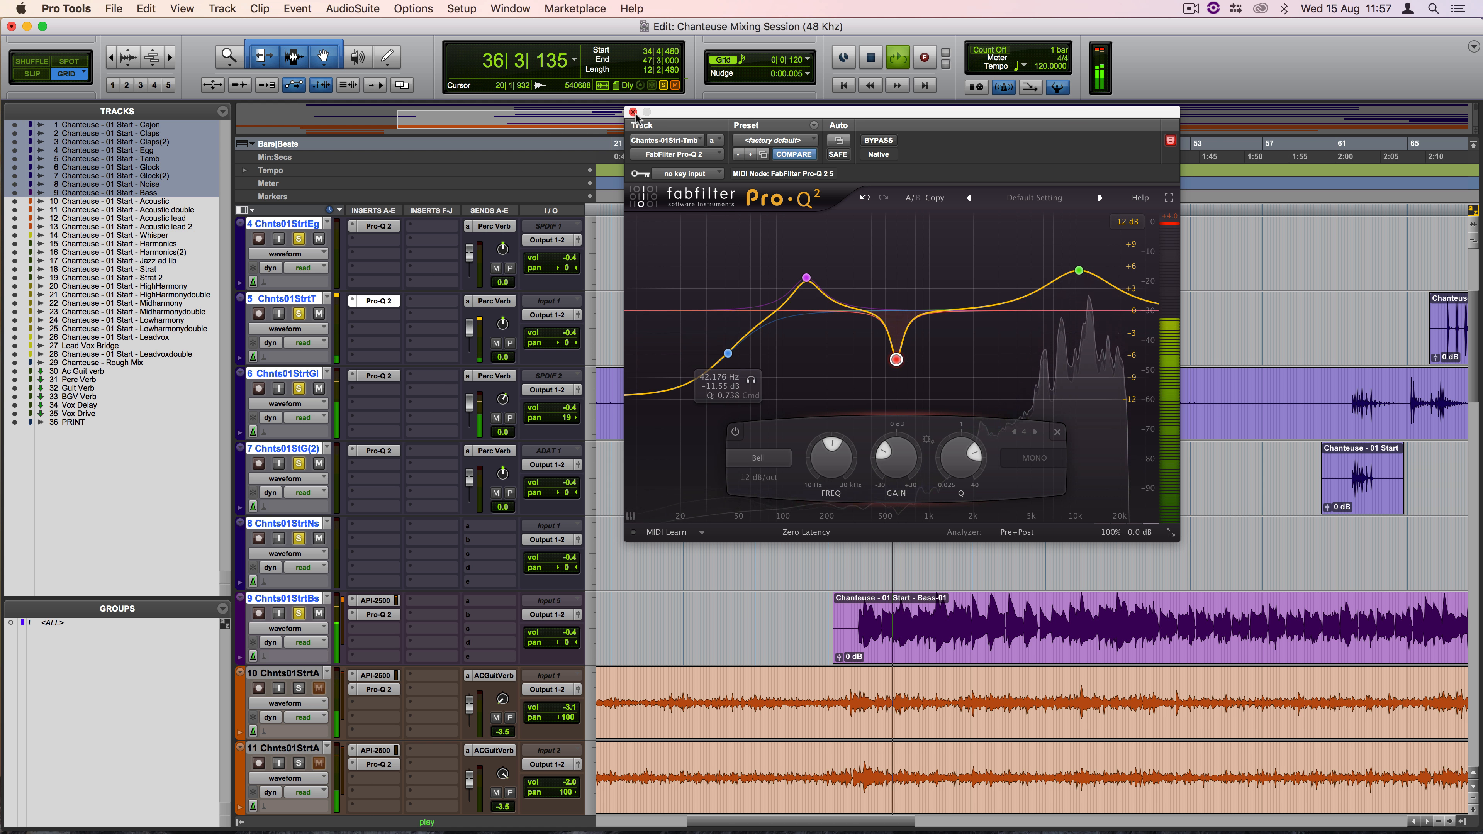
pyautogui.click(374, 300)
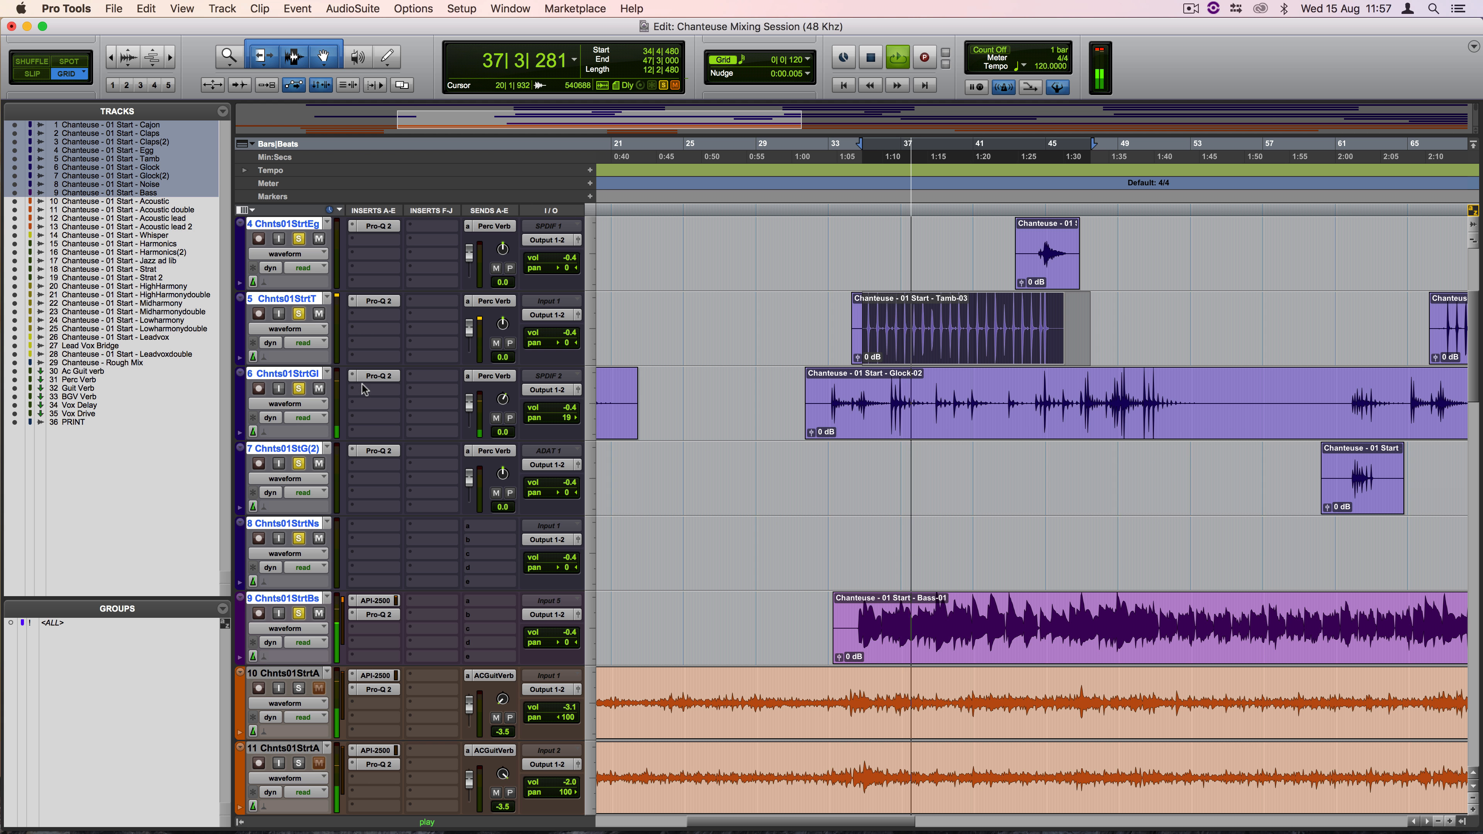
# Step: Set the Glock EQ's high-shelf cut to about 9.2 kHz and -12.6 dB, then stop playback and close the equalizer
pyautogui.click(374, 377)
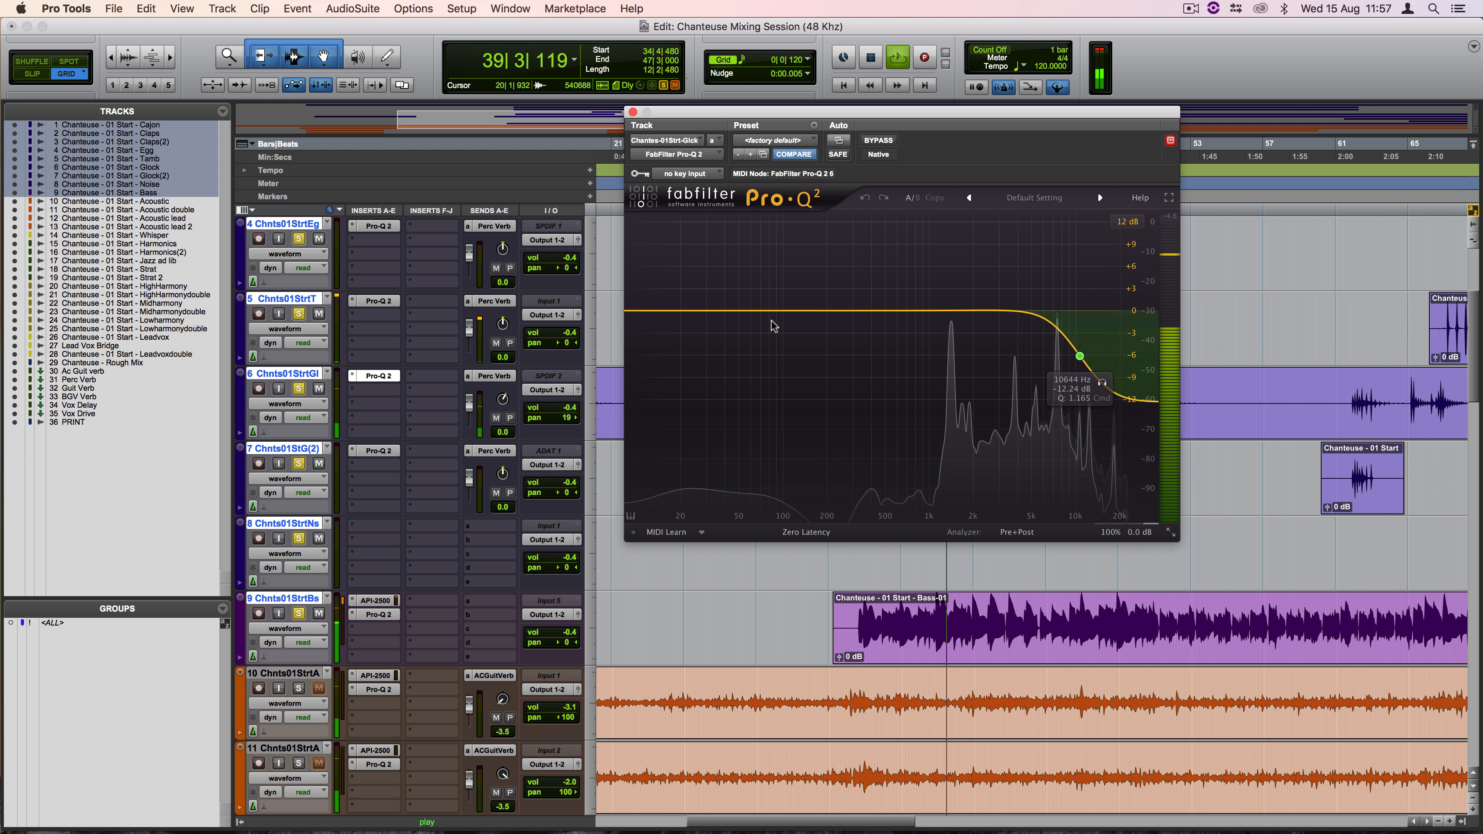
pyautogui.moveTo(1082, 359)
pyautogui.moveTo(1082, 355); pyautogui.dragTo(1072, 360)
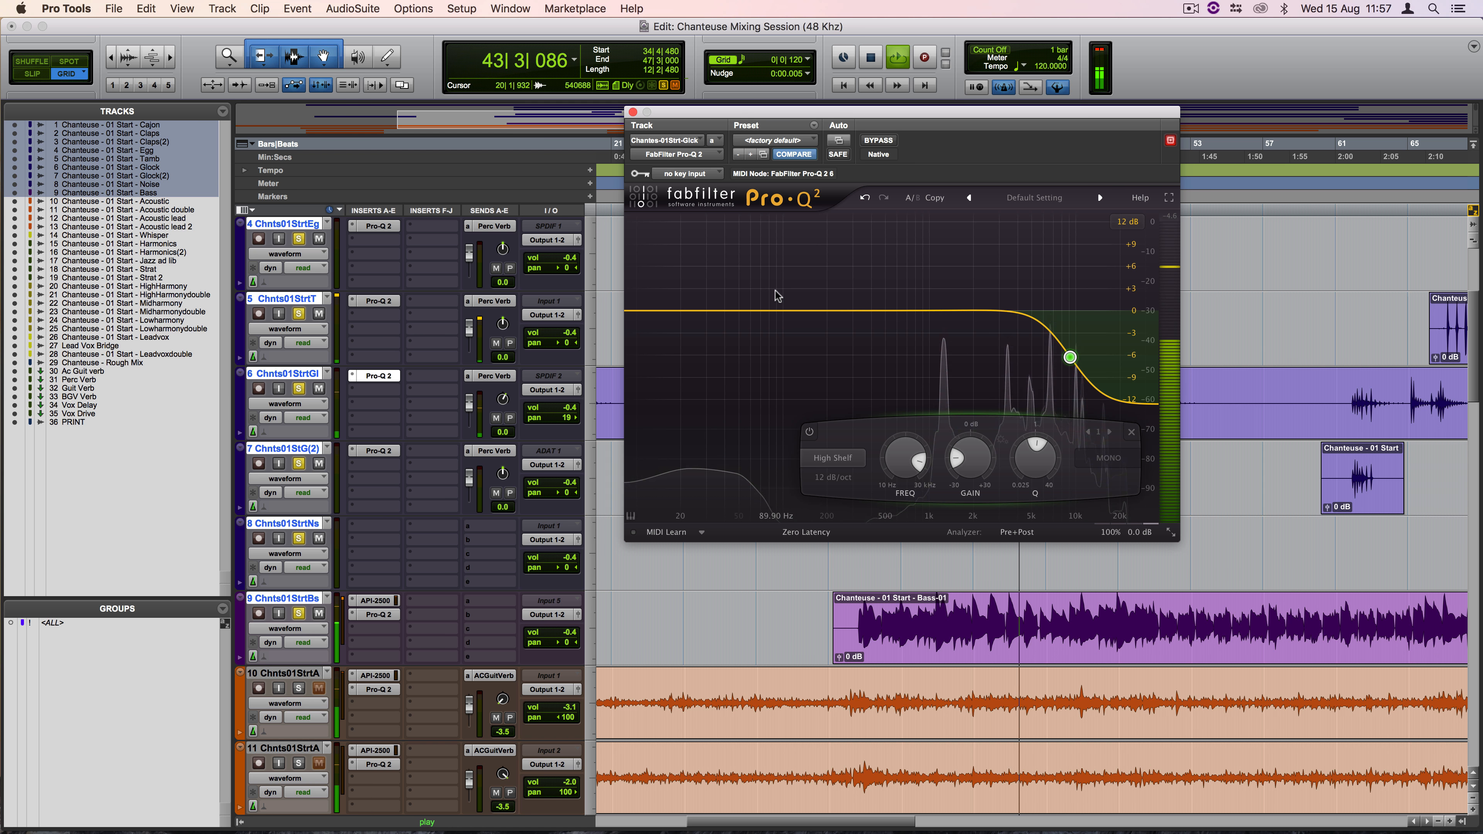
pyautogui.press('space')
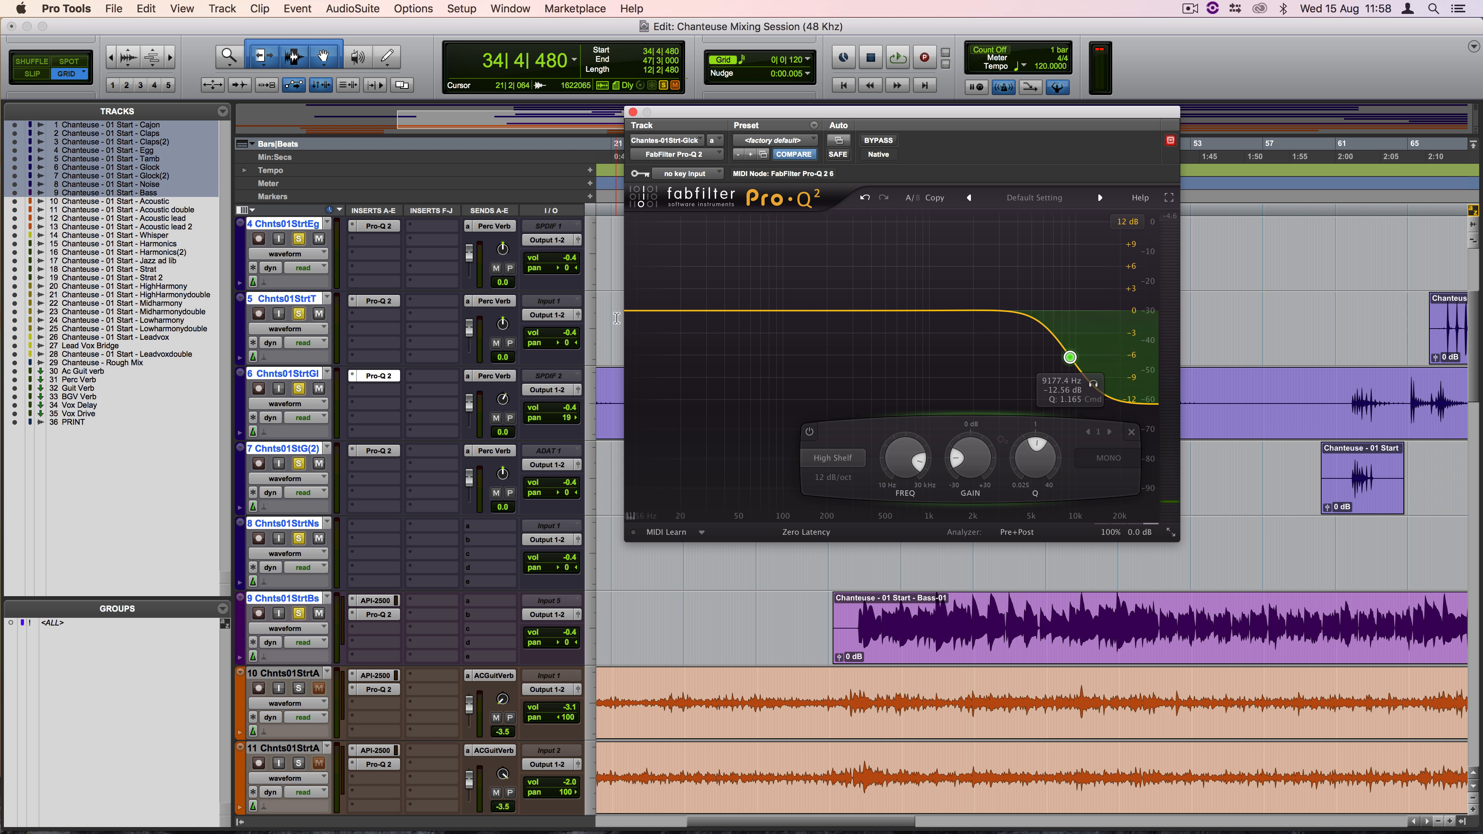
pyautogui.click(632, 112)
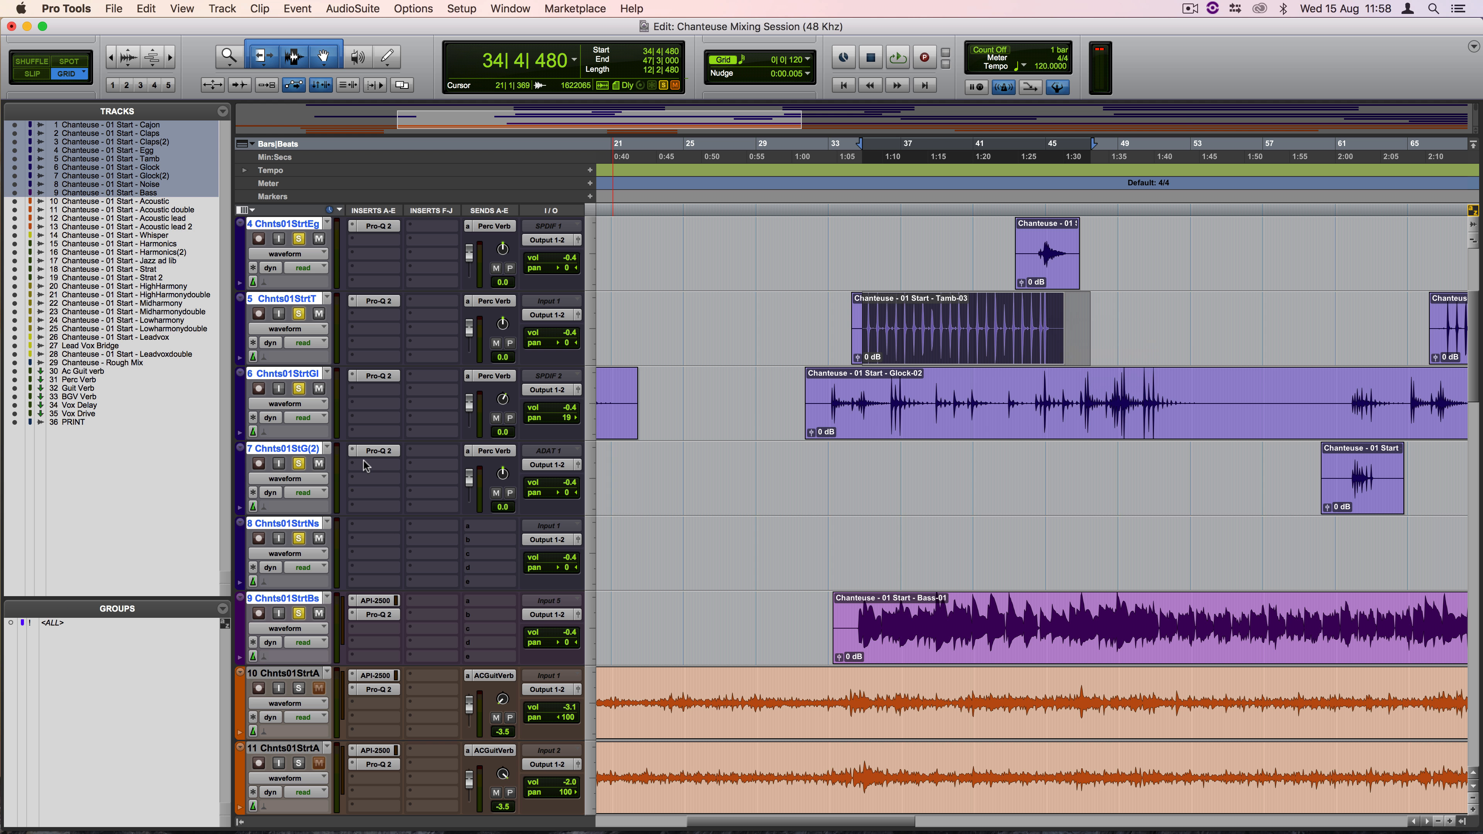
# Step: Set the Glock(2) EQ's high-shelf cut to about 9.6 kHz and -12.2 dB and close the equalizer
pyautogui.click(374, 451)
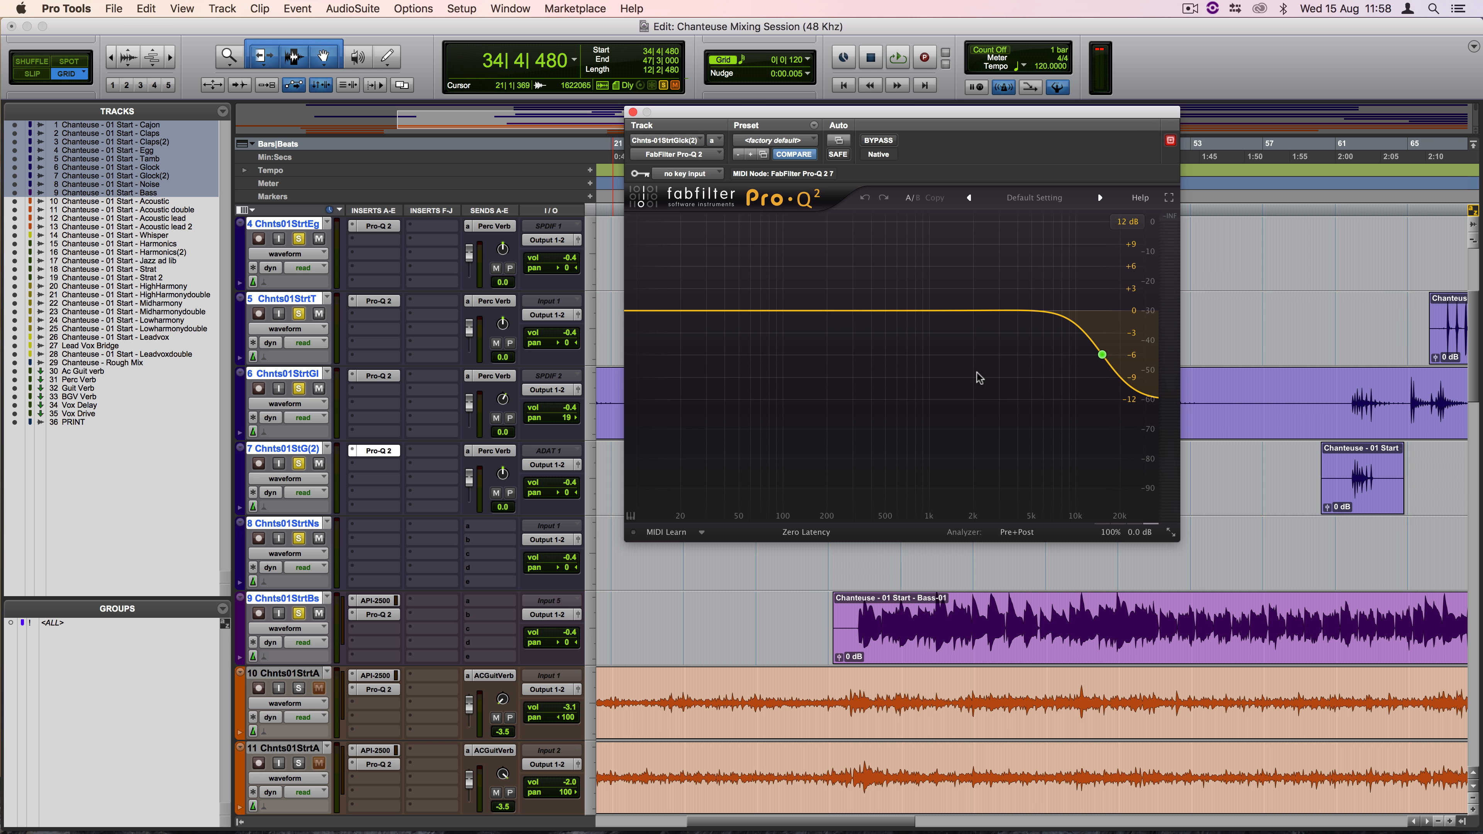
pyautogui.moveTo(1106, 358); pyautogui.dragTo(1056, 358)
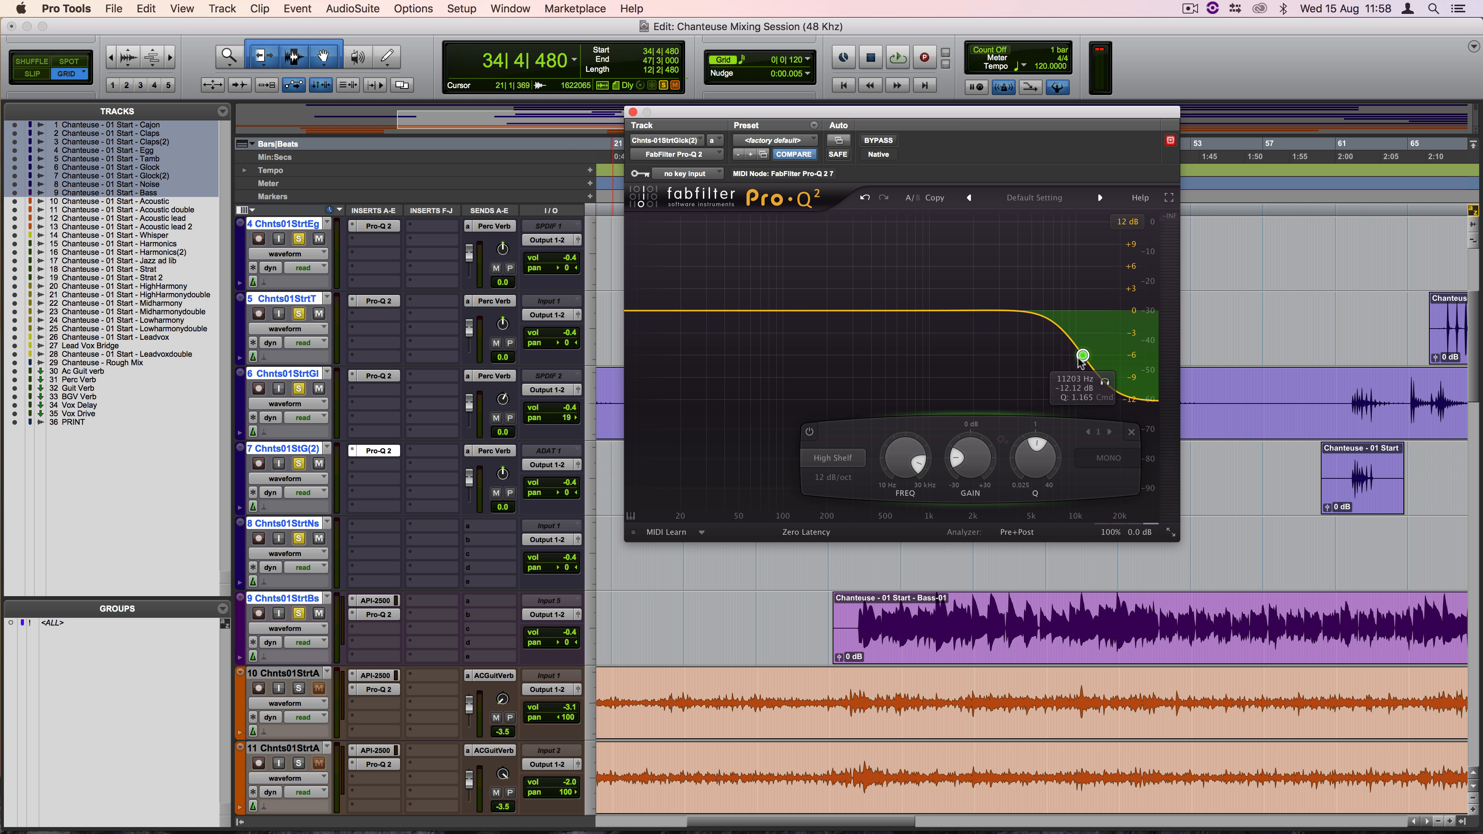
pyautogui.moveTo(1051, 358); pyautogui.dragTo(1074, 357)
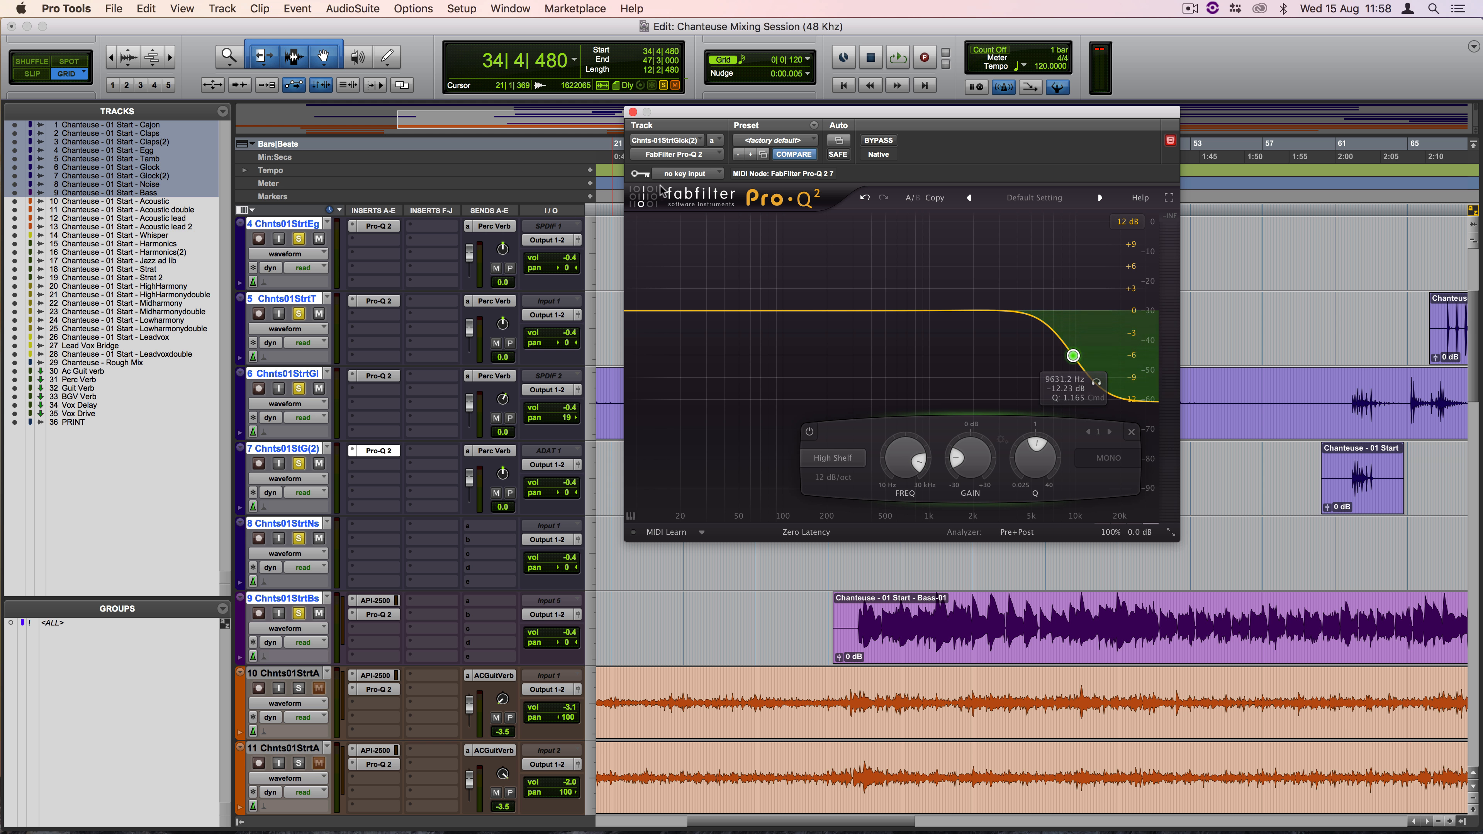
pyautogui.click(632, 111)
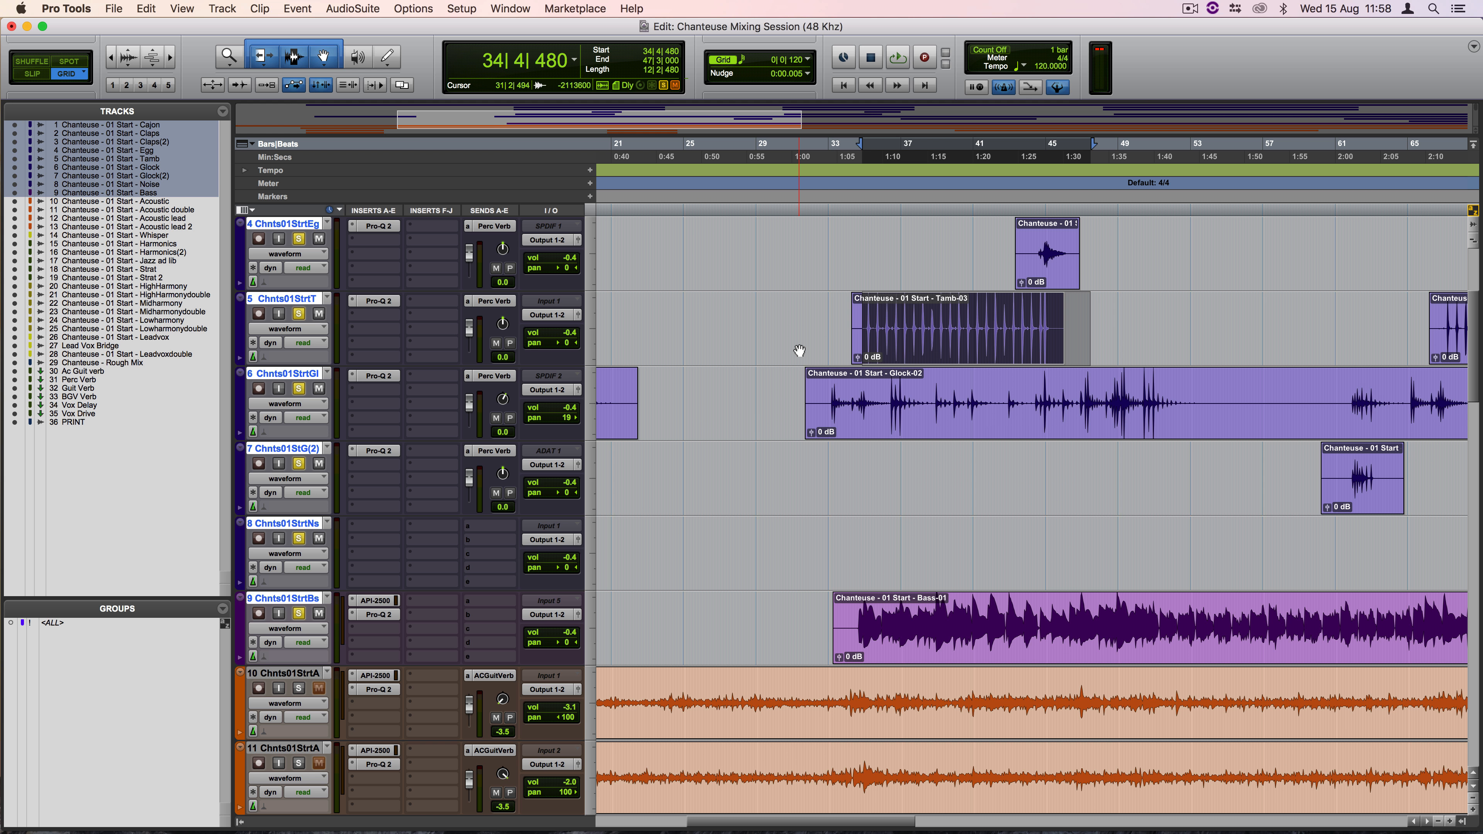
# Step: Clear all track solos, extend the loop start back to 32|2|600, and play the full mix
pyautogui.scroll(5, 681, 426)
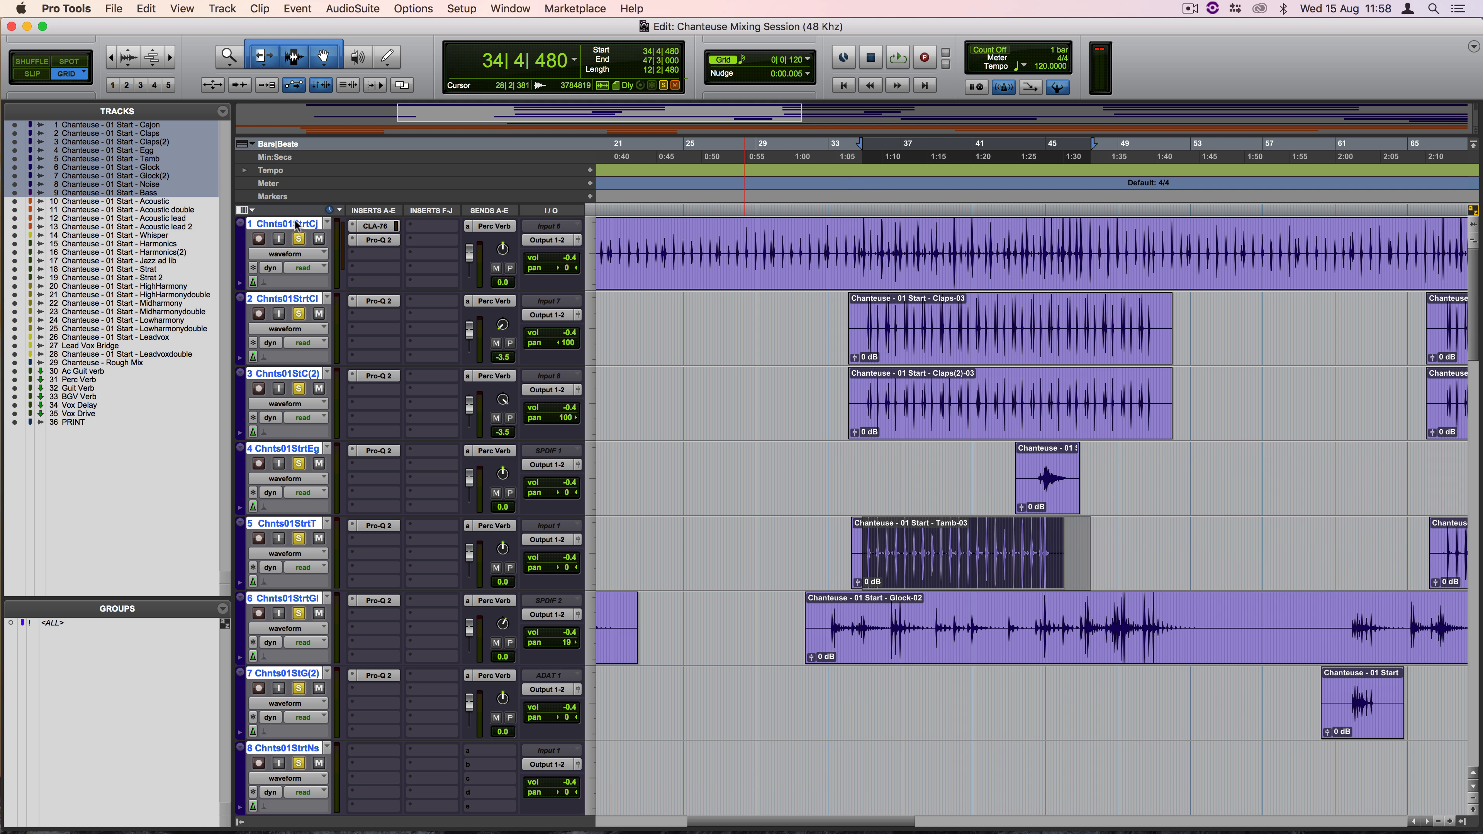
pyautogui.keyDown('alt'); pyautogui.click(299, 239); pyautogui.keyUp('alt')
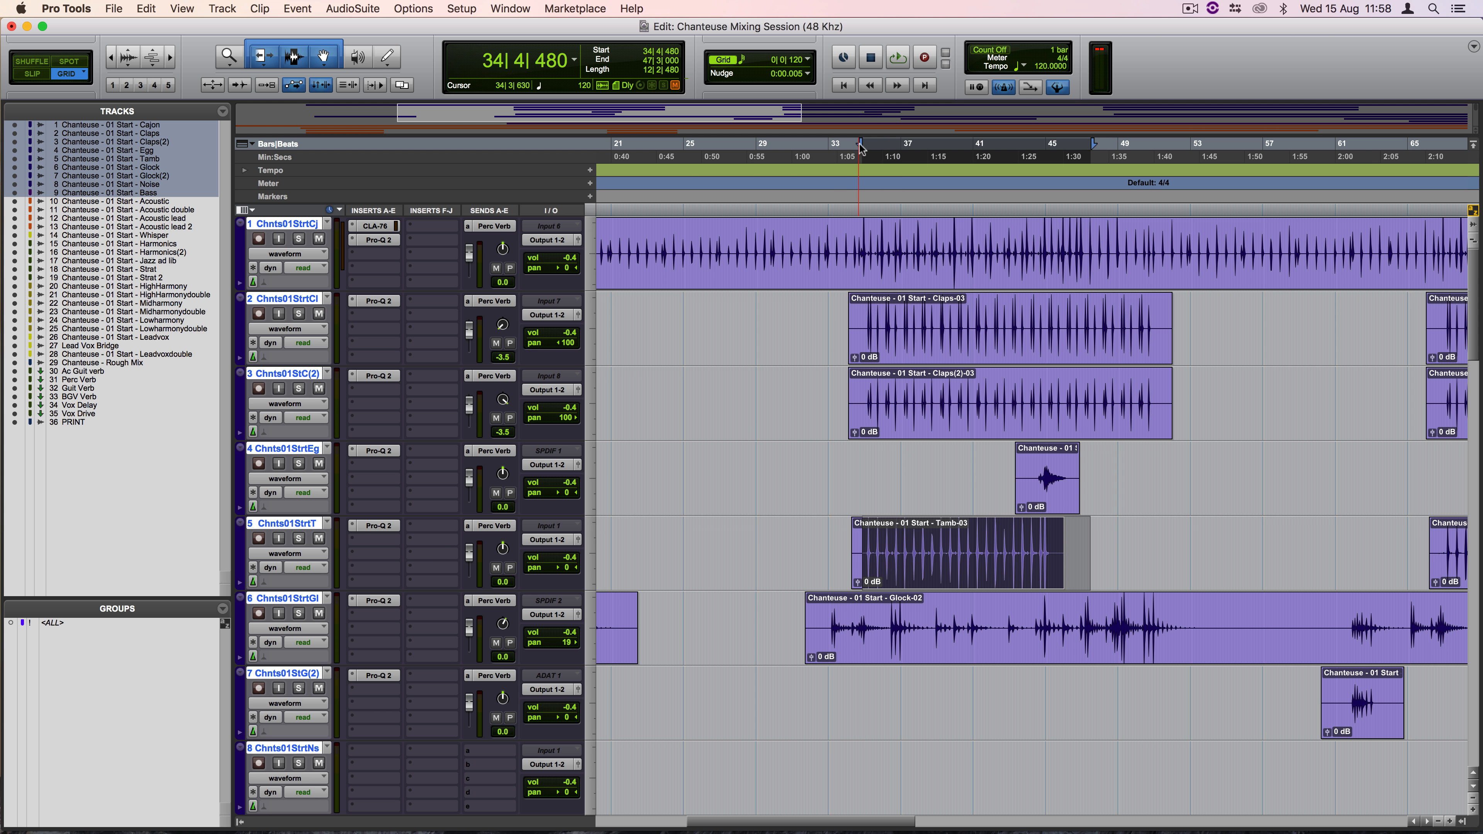
pyautogui.moveTo(850, 150); pyautogui.dragTo(822, 155)
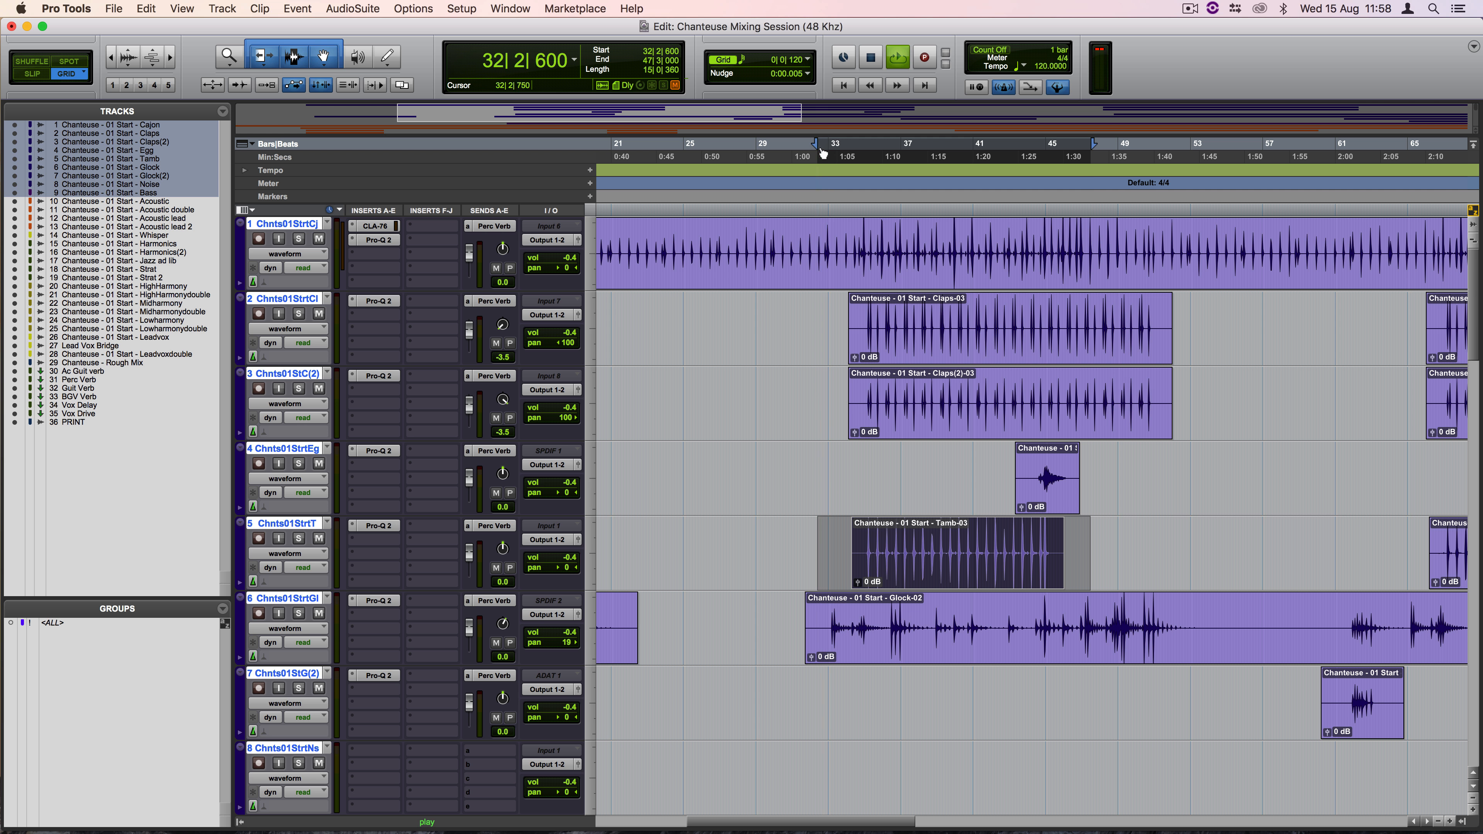
pyautogui.press('space')
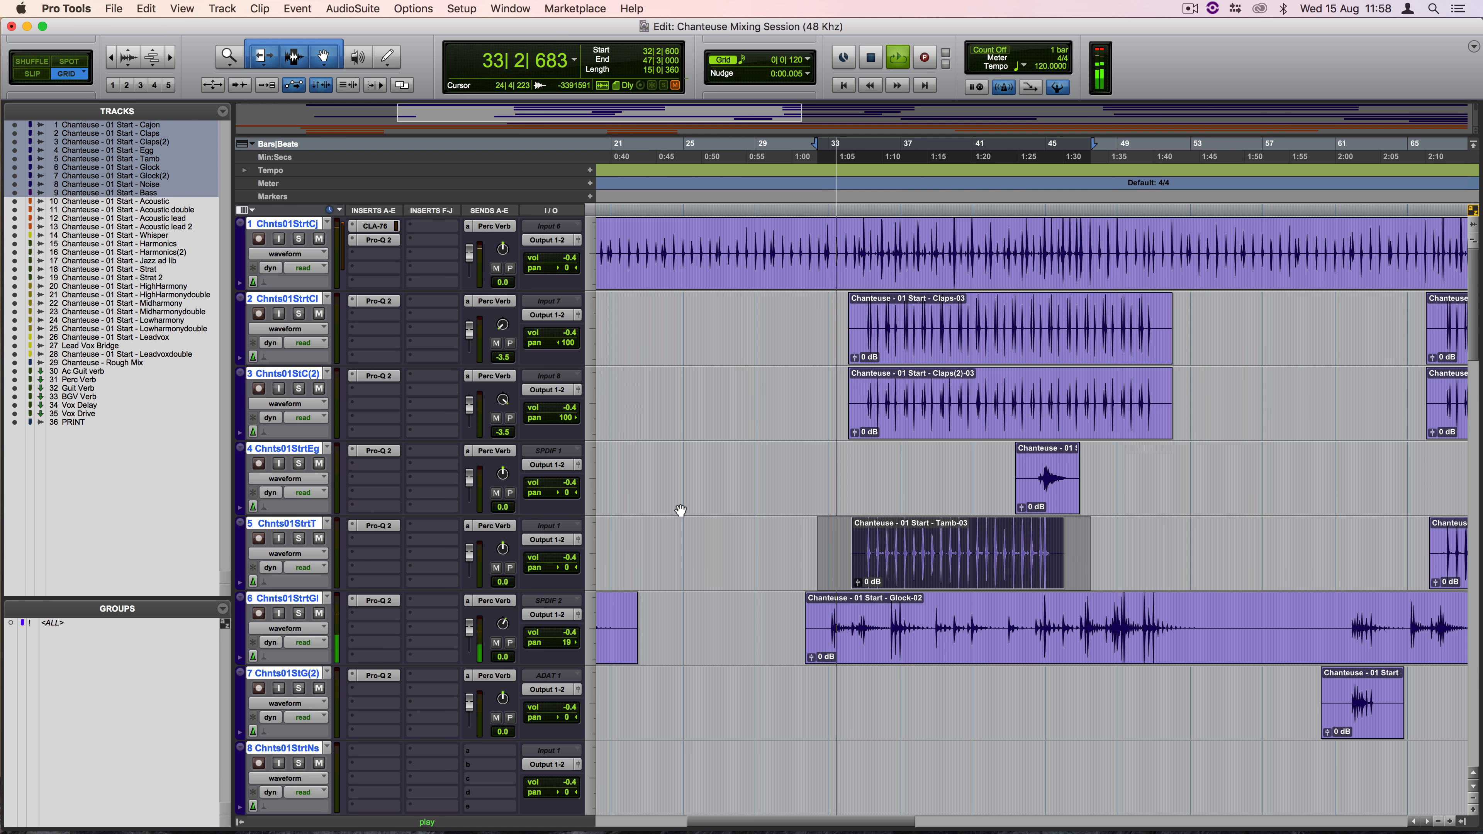
# Step: Compare the percussion and bass tracks soloed against the full mix during playback, leaving the solos off
pyautogui.scroll(-3, 680, 510)
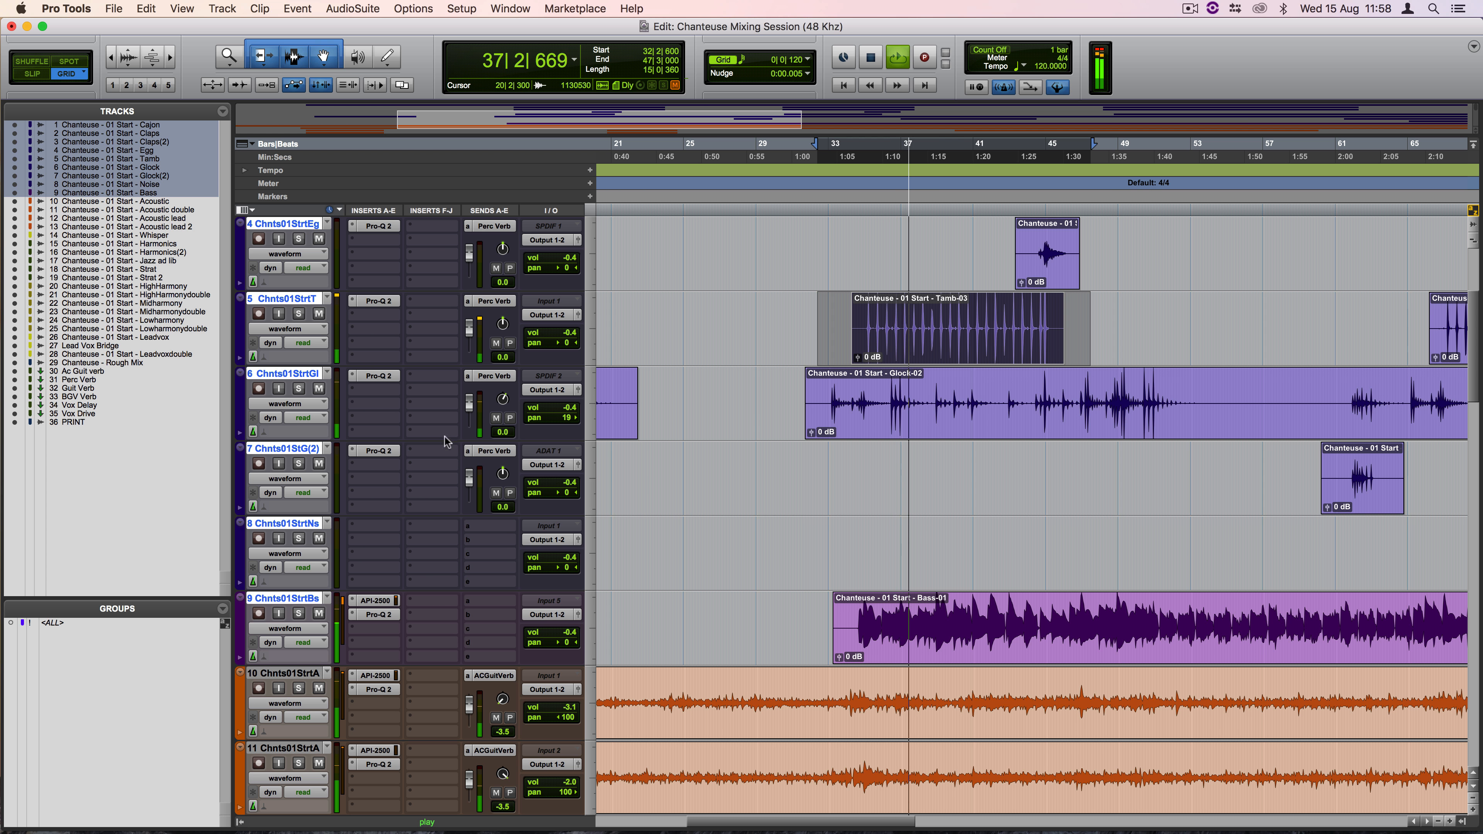
pyautogui.click(299, 389)
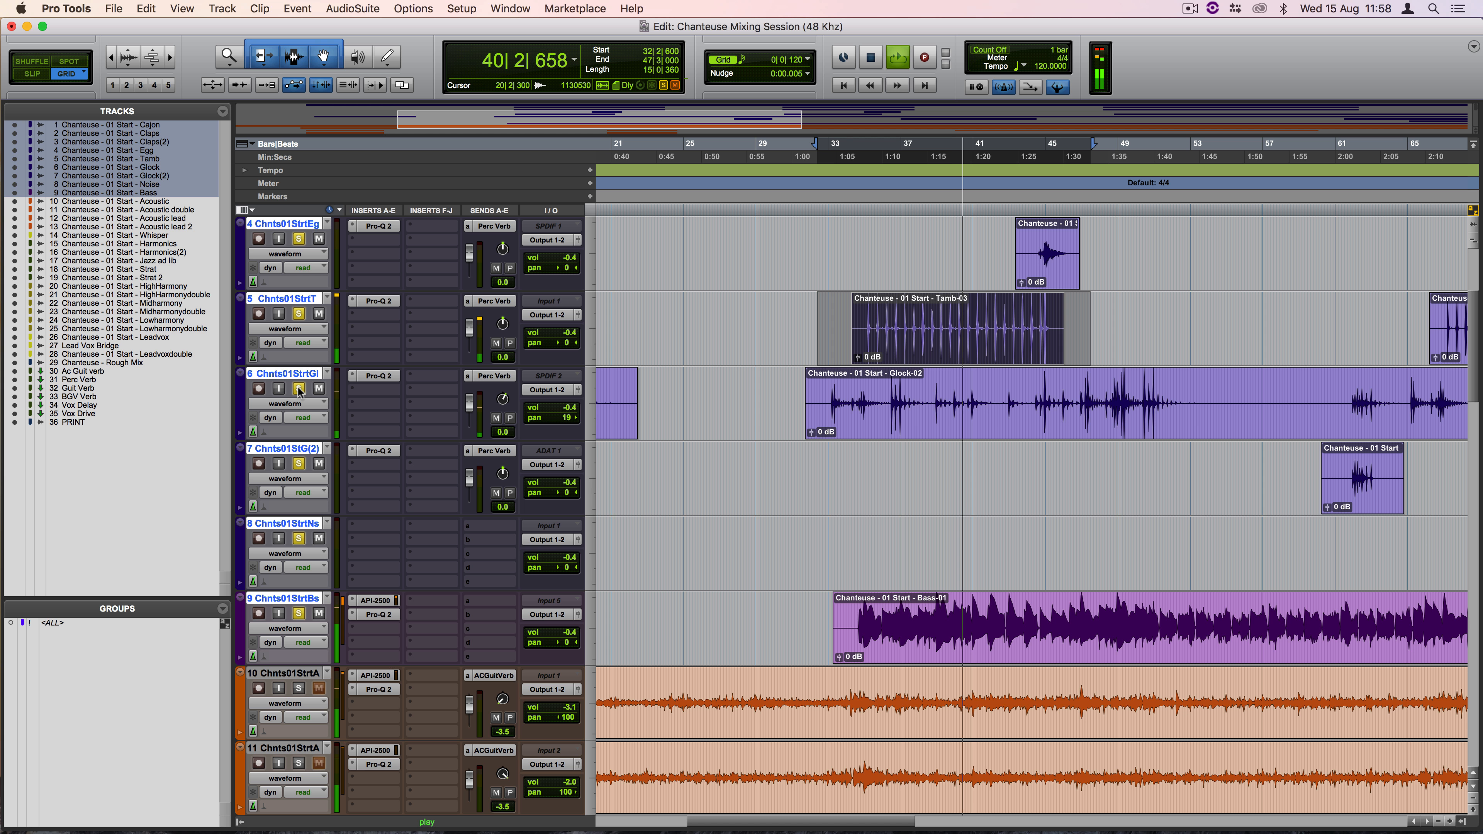
pyautogui.click(299, 389)
# Step: In the mixer, lower the six harmony tracks to between -11.8 and -13.1 dB and Leadvox to -4.3 dB, then return to the edit view
pyautogui.scroll(-6, 421, 560)
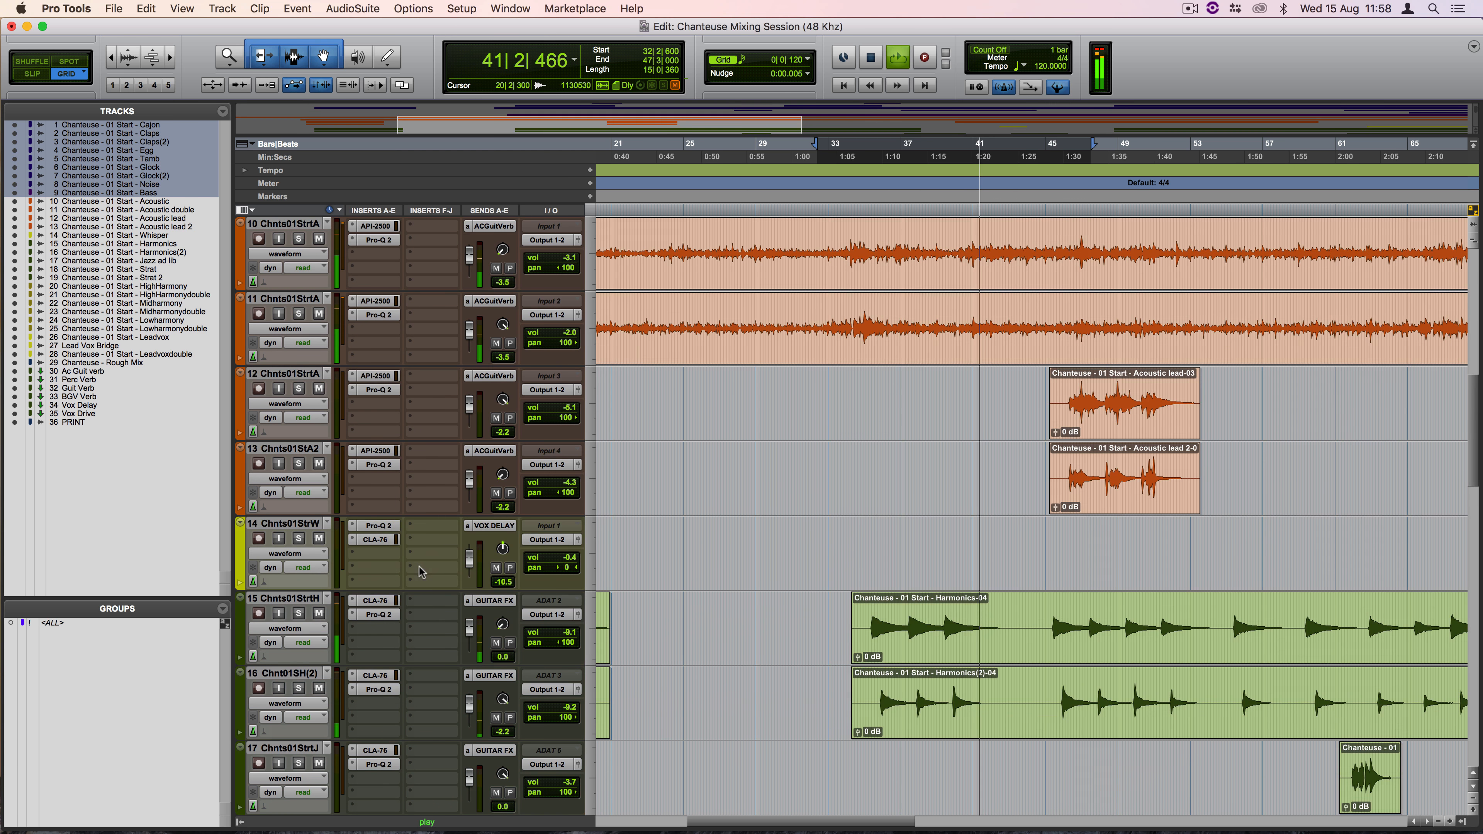
pyautogui.scroll(-8, 457, 636)
pyautogui.press('super+equal')
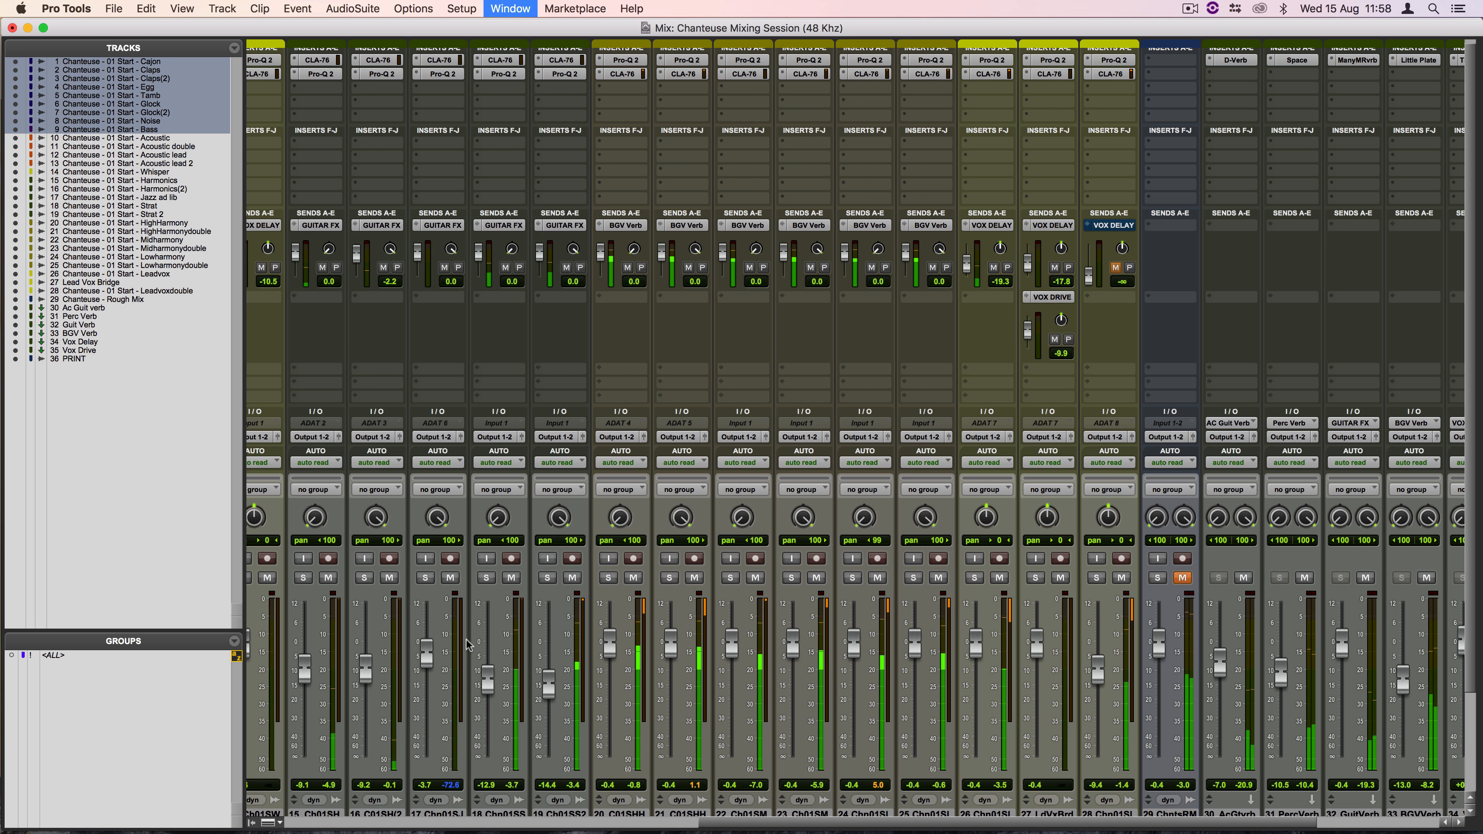
pyautogui.scroll(-4, 636, 705)
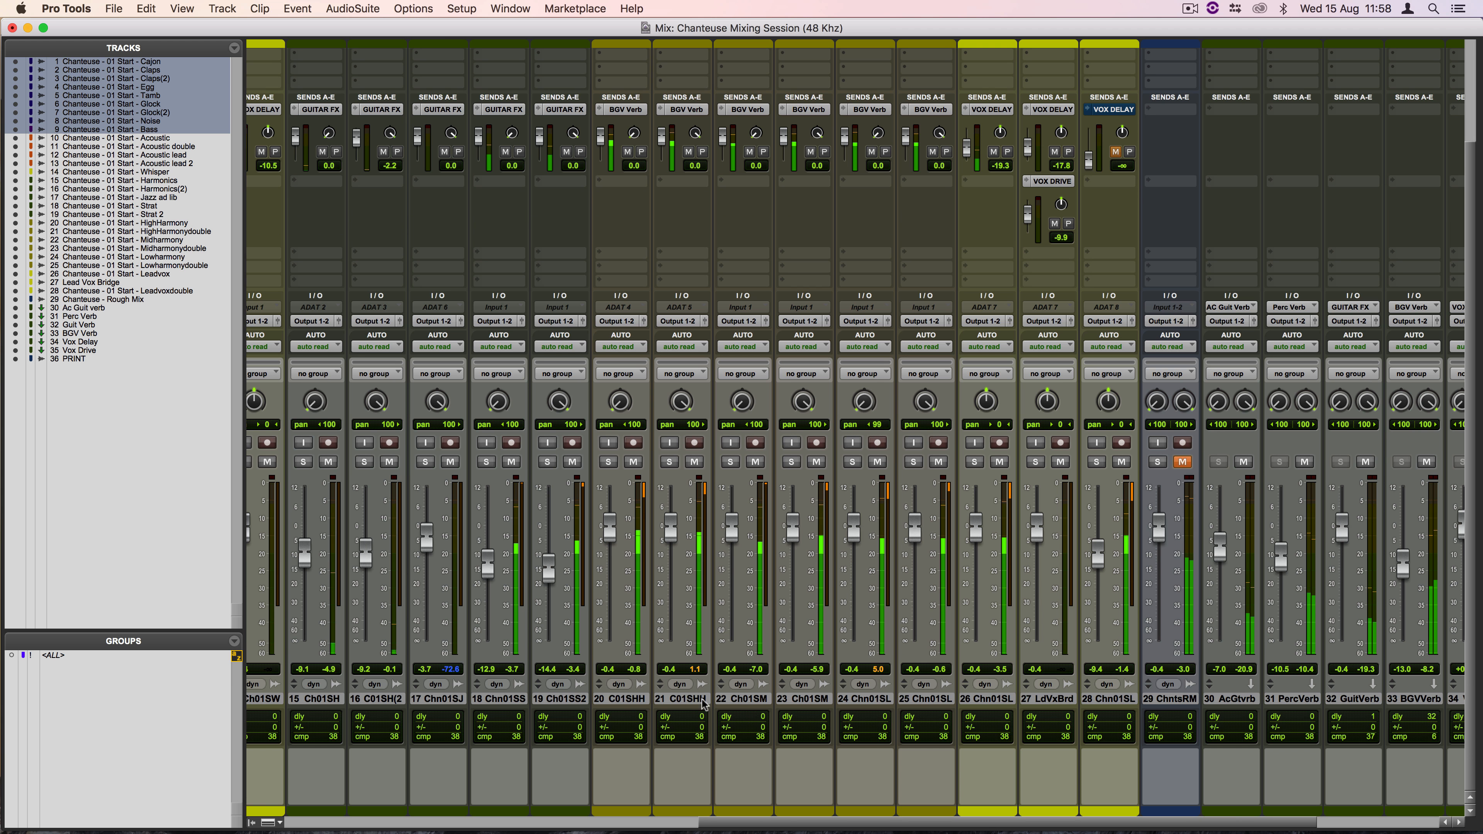
pyautogui.moveTo(610, 529); pyautogui.dragTo(790, 580)
pyautogui.moveTo(854, 528); pyautogui.dragTo(976, 555)
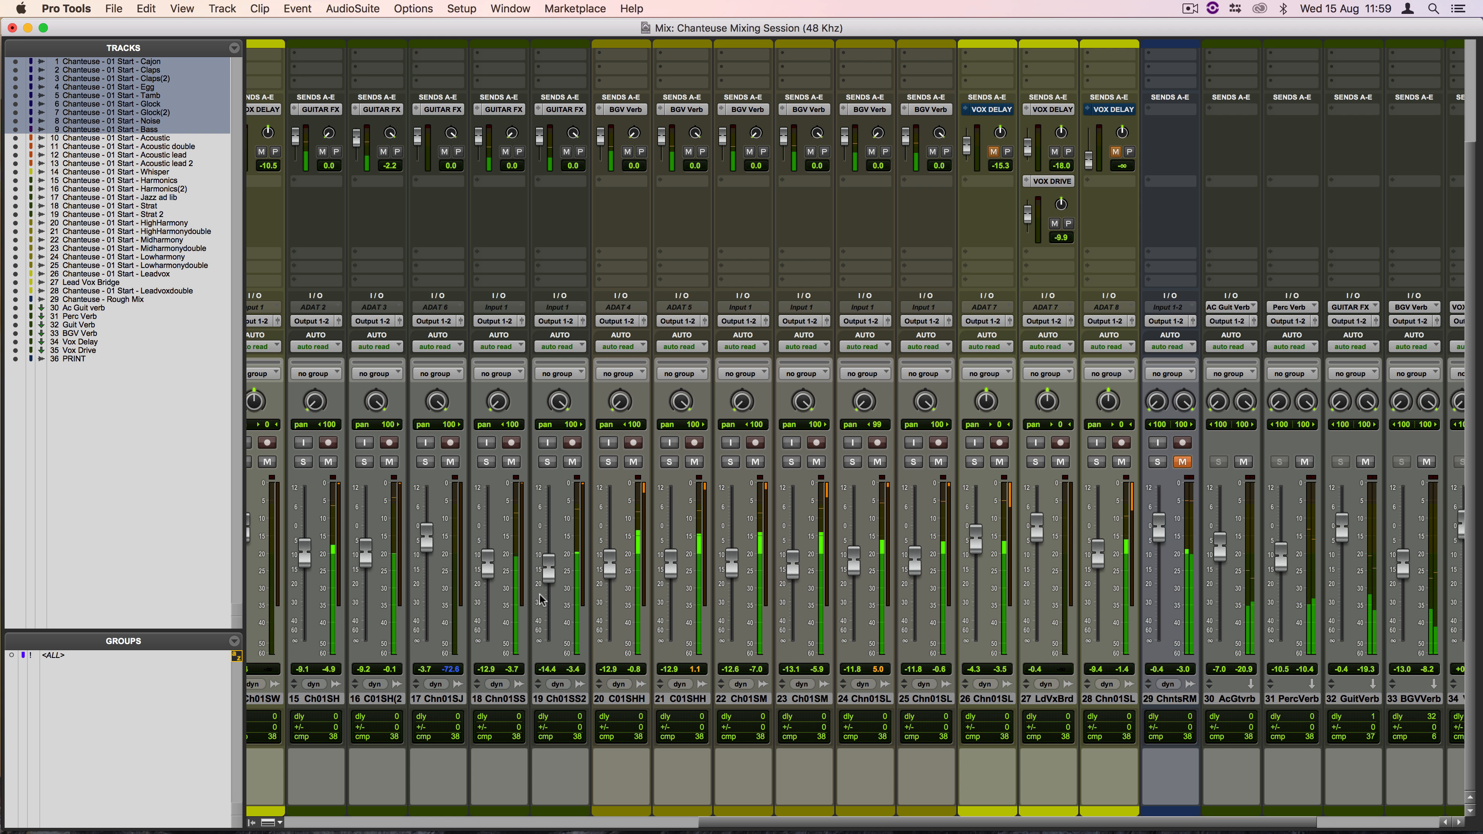
pyautogui.press('super+equal')
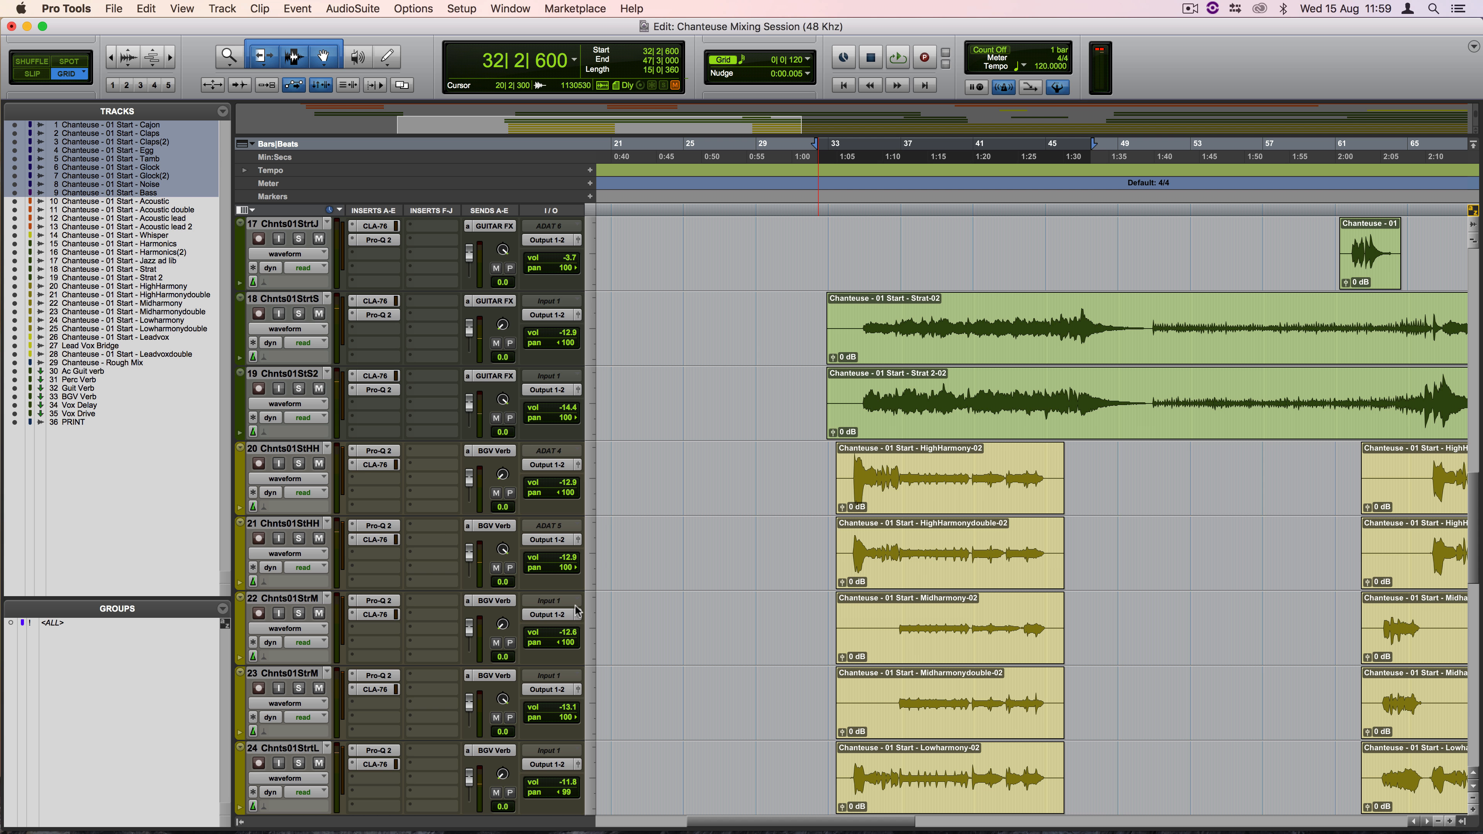
# Step: Play the loop with the new vocal levels and solo the selected percussion and bass tracks
pyautogui.press('space')
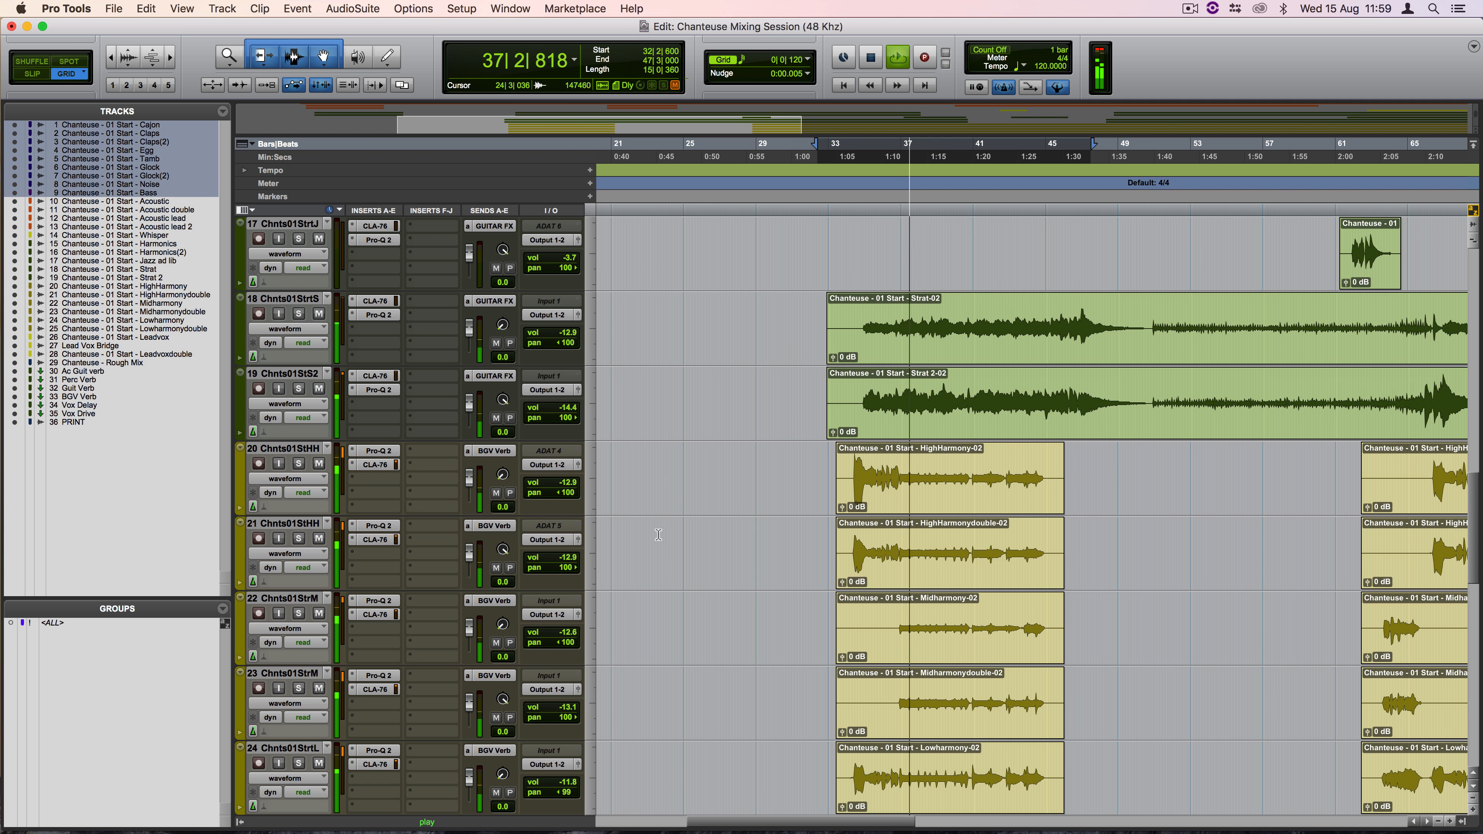
pyautogui.scroll(12, 626, 508)
pyautogui.scroll(6, 606, 499)
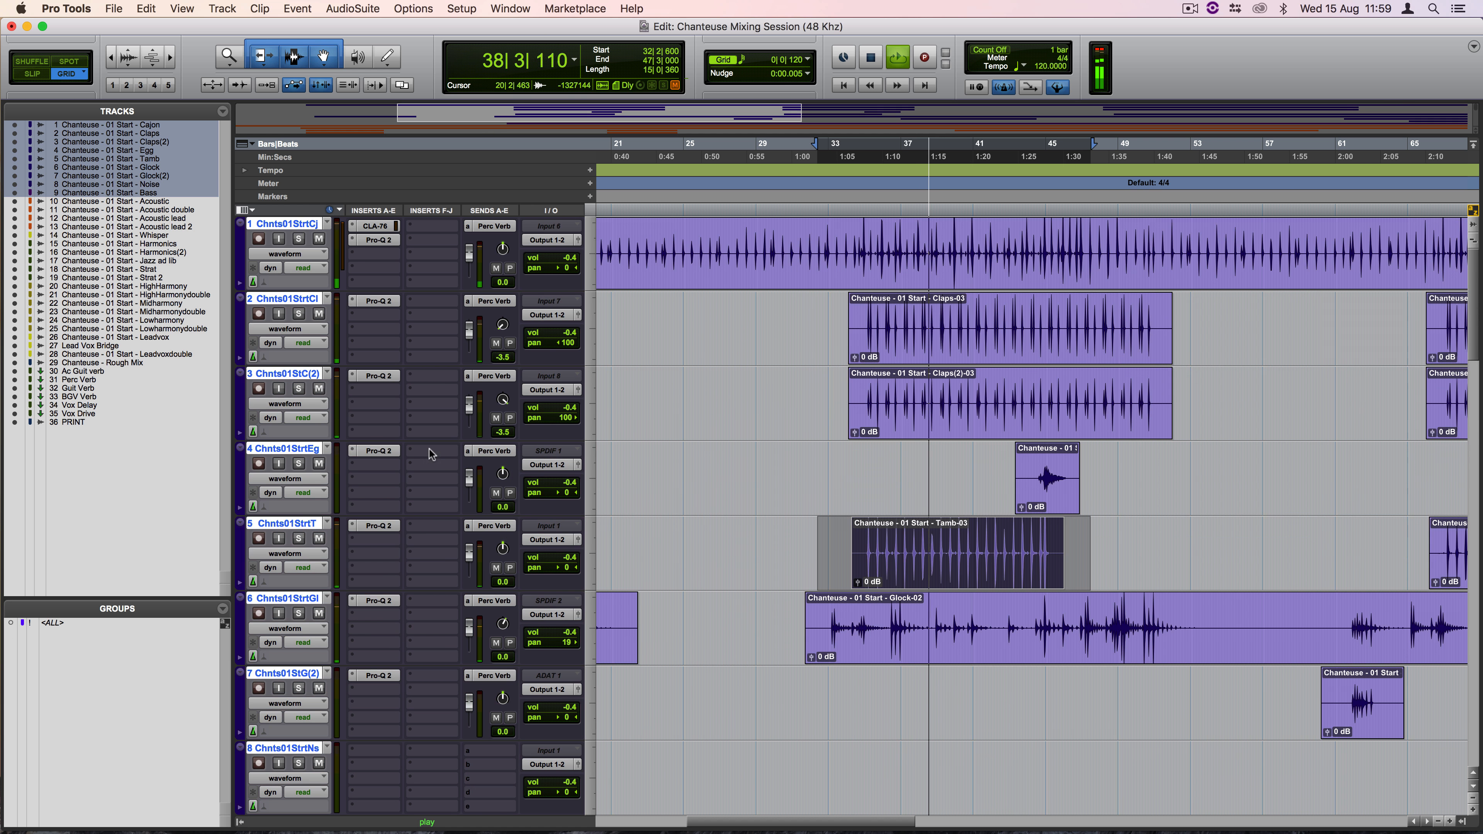
pyautogui.keyDown('alt'); pyautogui.keyDown('shift'); pyautogui.click(299, 390); pyautogui.keyUp('shift'); pyautogui.keyUp('alt')
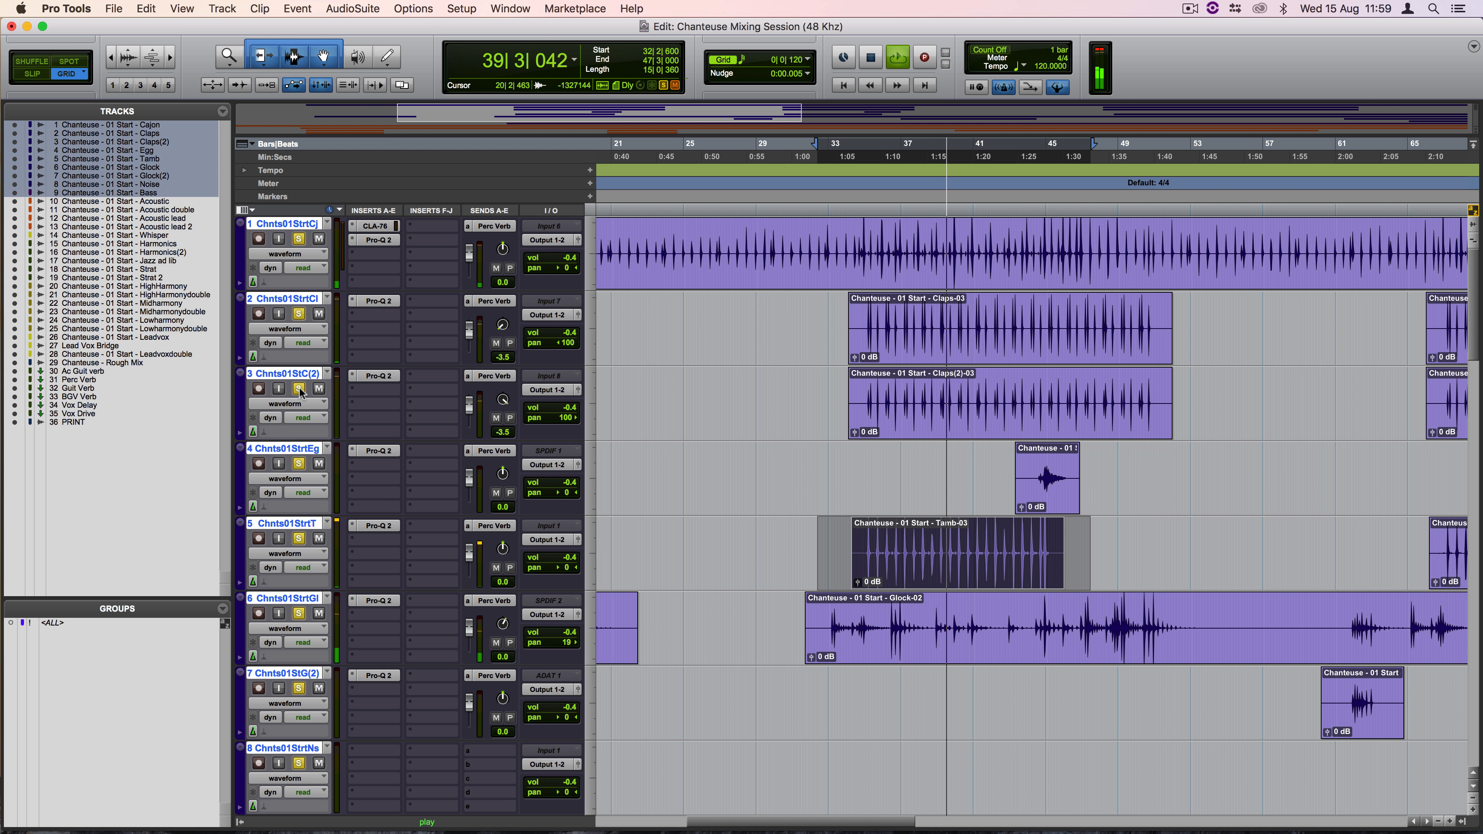
pyautogui.keyDown('alt'); pyautogui.click(300, 390); pyautogui.keyUp('alt')
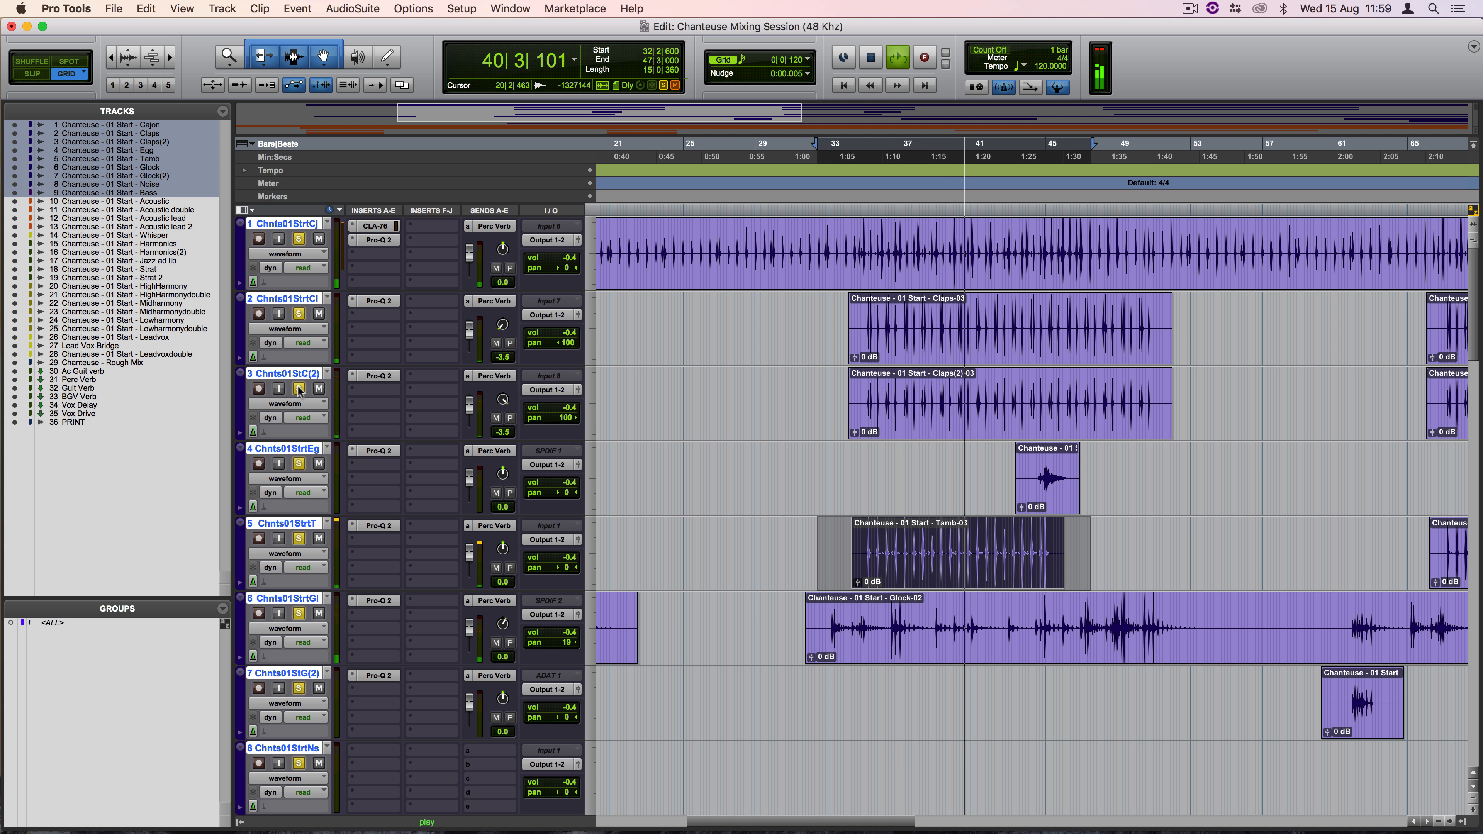
# Step: Bypass the CLA-76 on Cajon, Pro-Q 2 on the seven percussion tracks using it, and API-2500 and Pro-Q 2 on Bass during soloed playback
pyautogui.keyDown('super'); pyautogui.click(369, 227); pyautogui.keyUp('super')
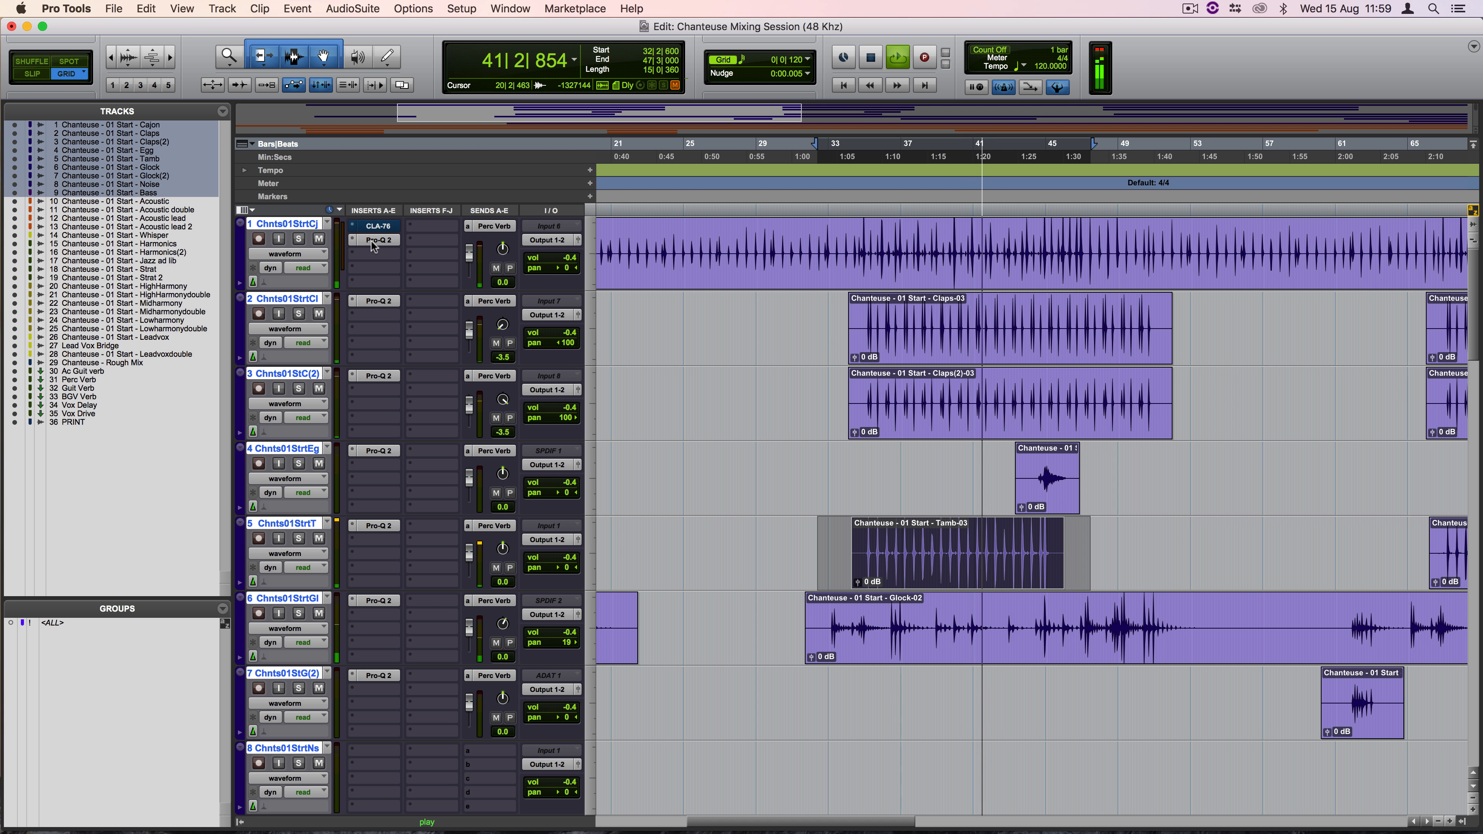
pyautogui.keyDown('super'); pyautogui.click(371, 241); pyautogui.keyUp('super')
pyautogui.keyDown('super'); pyautogui.click(378, 300); pyautogui.keyUp('super')
pyautogui.keyDown('super'); pyautogui.click(377, 377); pyautogui.keyUp('super')
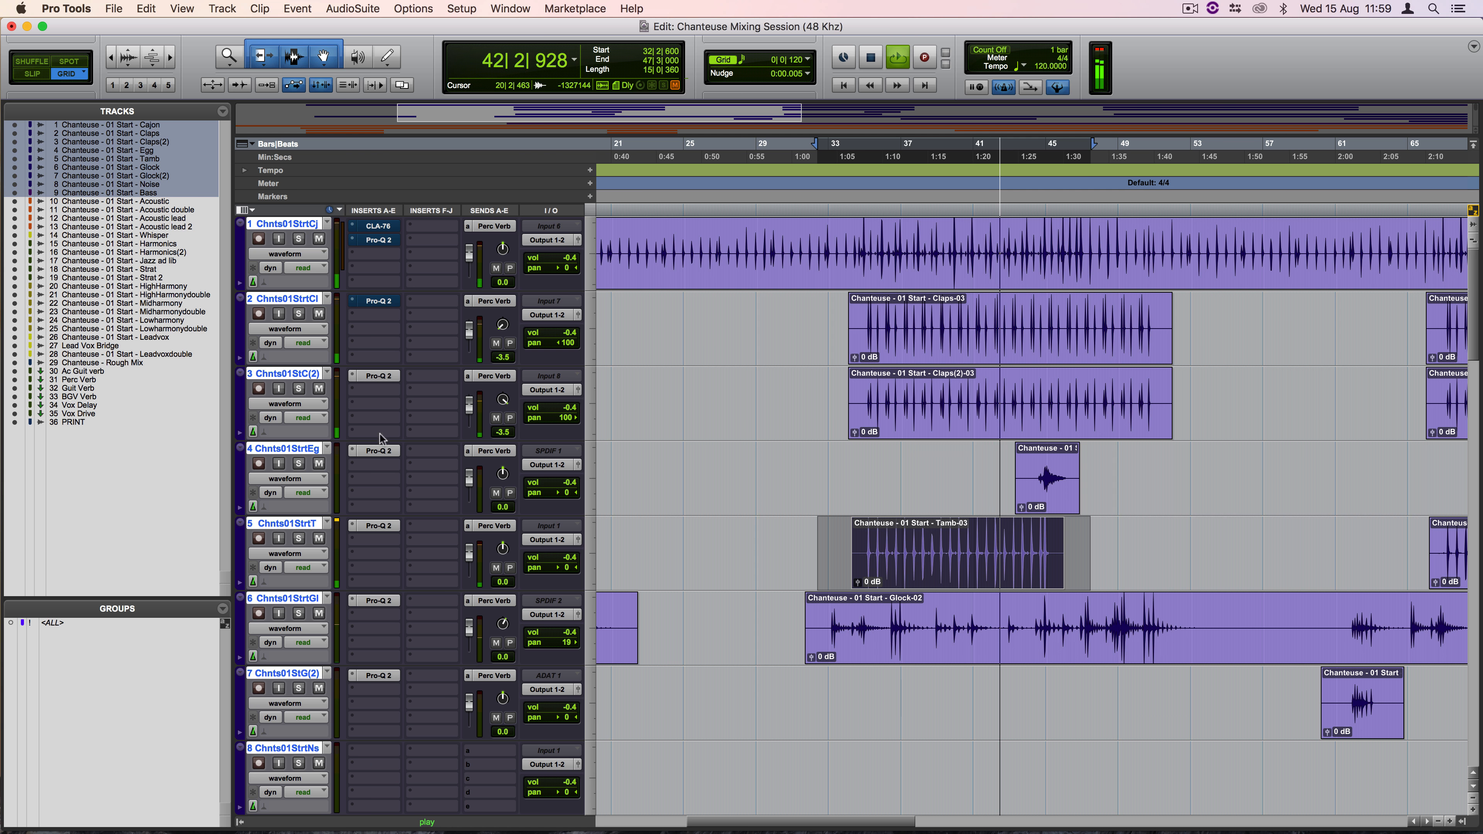
pyautogui.keyDown('super'); pyautogui.click(380, 451); pyautogui.keyUp('super')
pyautogui.keyDown('super'); pyautogui.click(378, 525); pyautogui.keyUp('super')
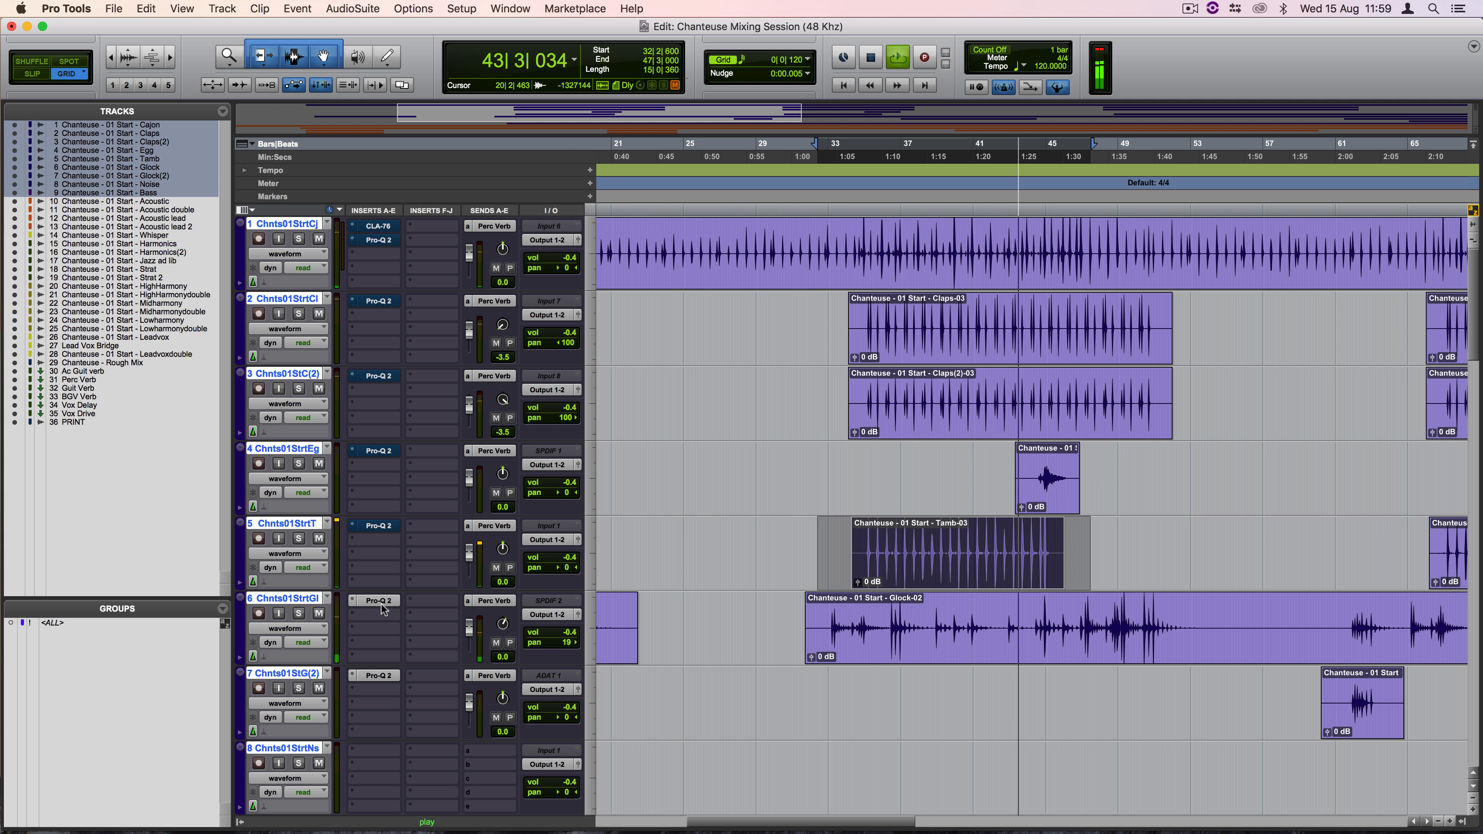
pyautogui.keyDown('super'); pyautogui.click(381, 601); pyautogui.keyUp('super')
pyautogui.keyDown('super'); pyautogui.click(380, 675); pyautogui.keyUp('super')
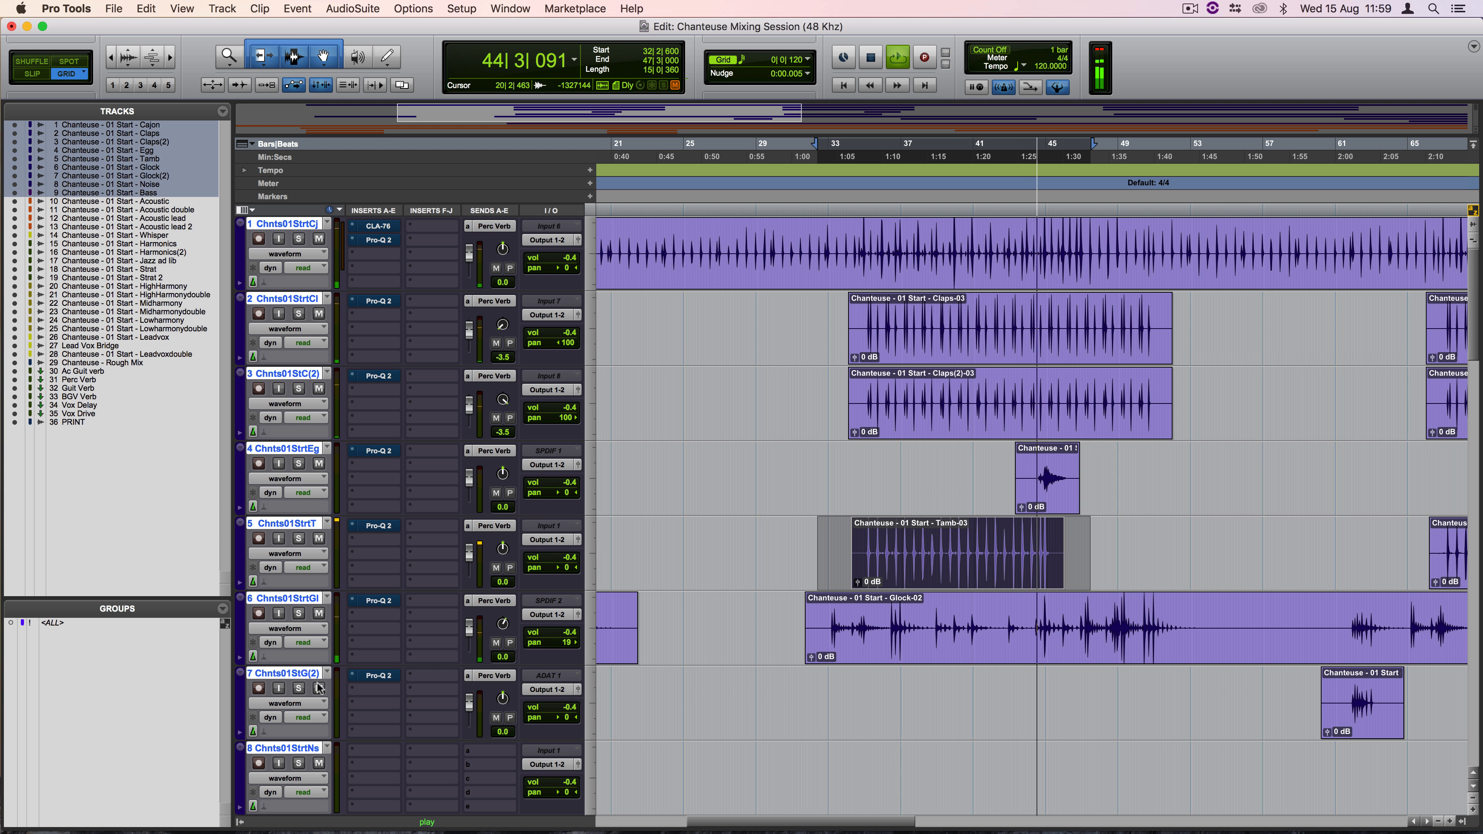
pyautogui.keyDown('alt'); pyautogui.keyDown('shift'); pyautogui.click(299, 689); pyautogui.keyUp('shift'); pyautogui.keyUp('alt')
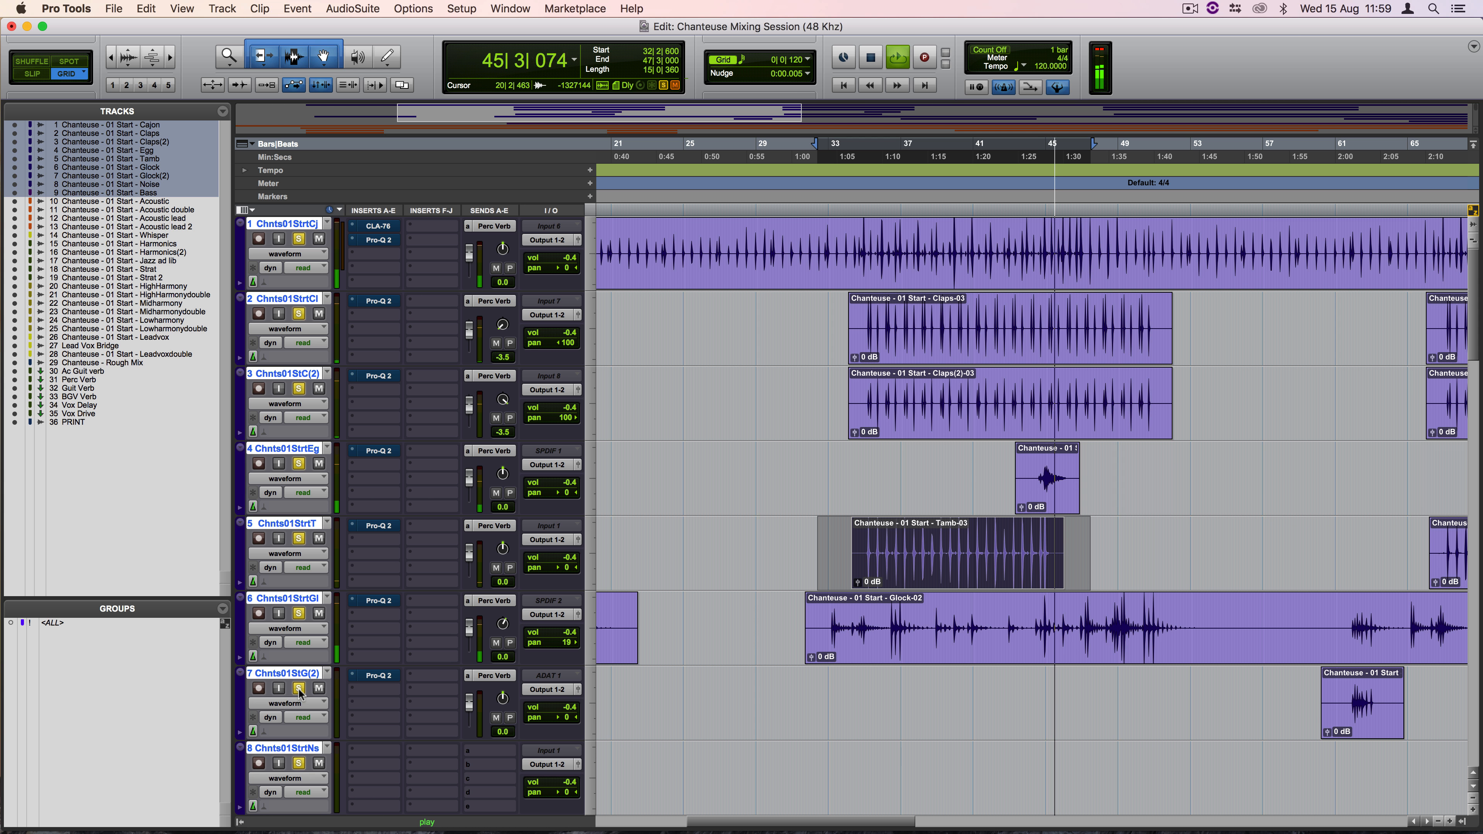
pyautogui.scroll(-2, 315, 696)
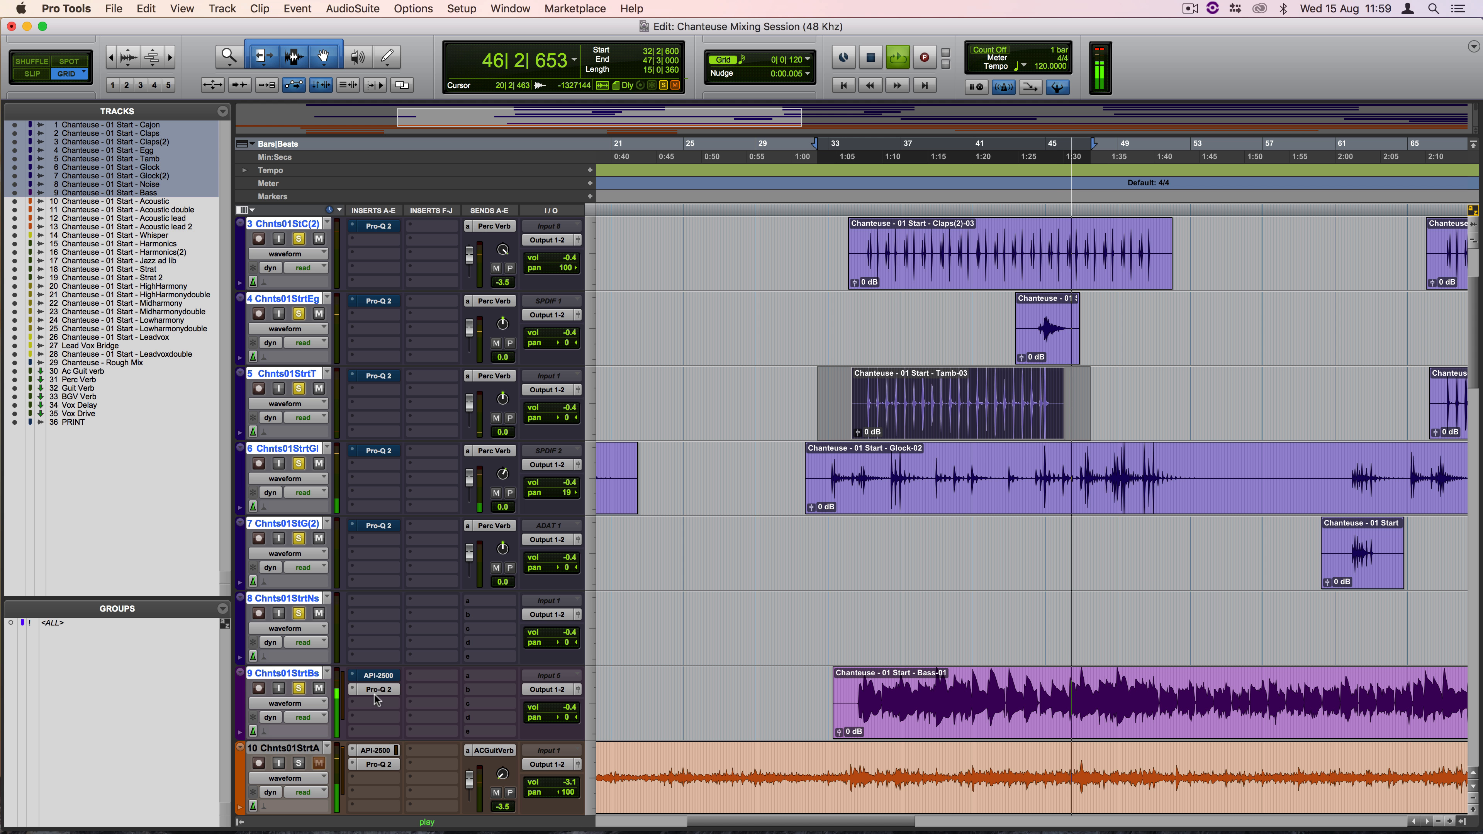
pyautogui.keyDown('super'); pyautogui.click(377, 693); pyautogui.keyUp('super')
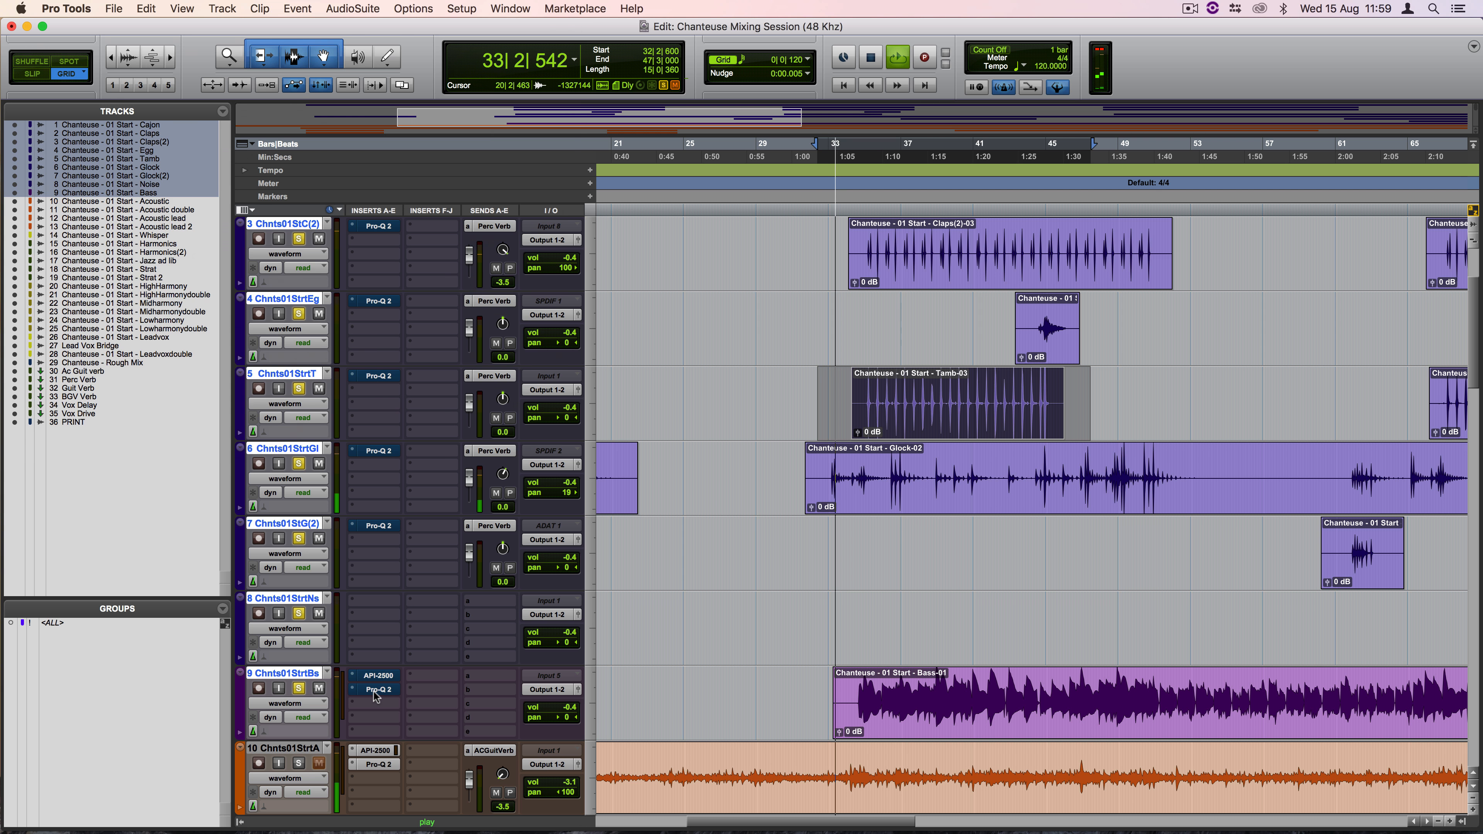
# Step: Open the Bass track's Pro-Q 2 and reactivate both its Pro-Q 2 and API-2500 inserts while the loop plays
pyautogui.click(377, 693)
pyautogui.click(377, 689)
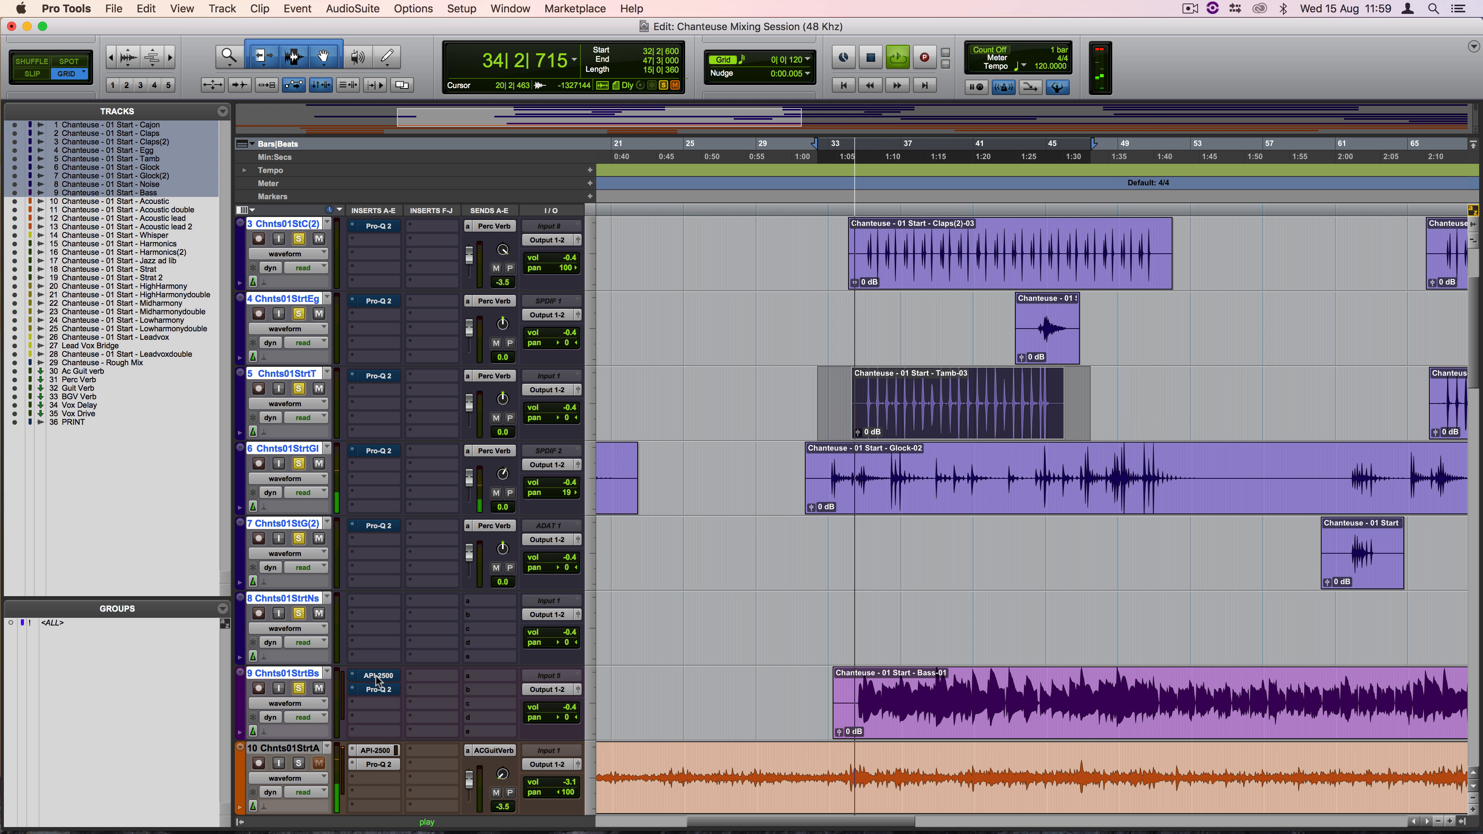
pyautogui.click(377, 680)
pyautogui.click(376, 691)
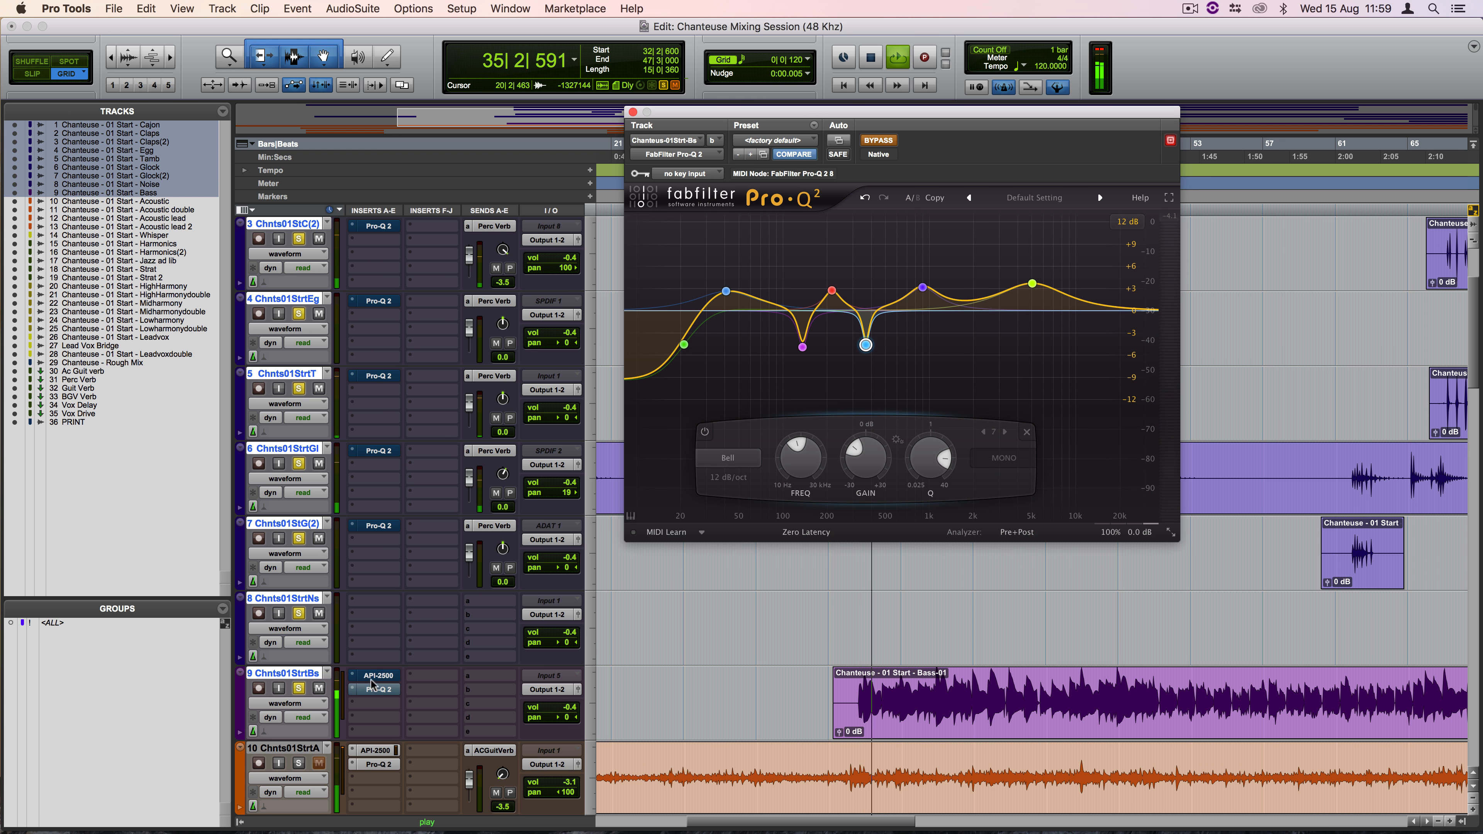
pyautogui.keyDown('super'); pyautogui.click(379, 690); pyautogui.keyUp('super')
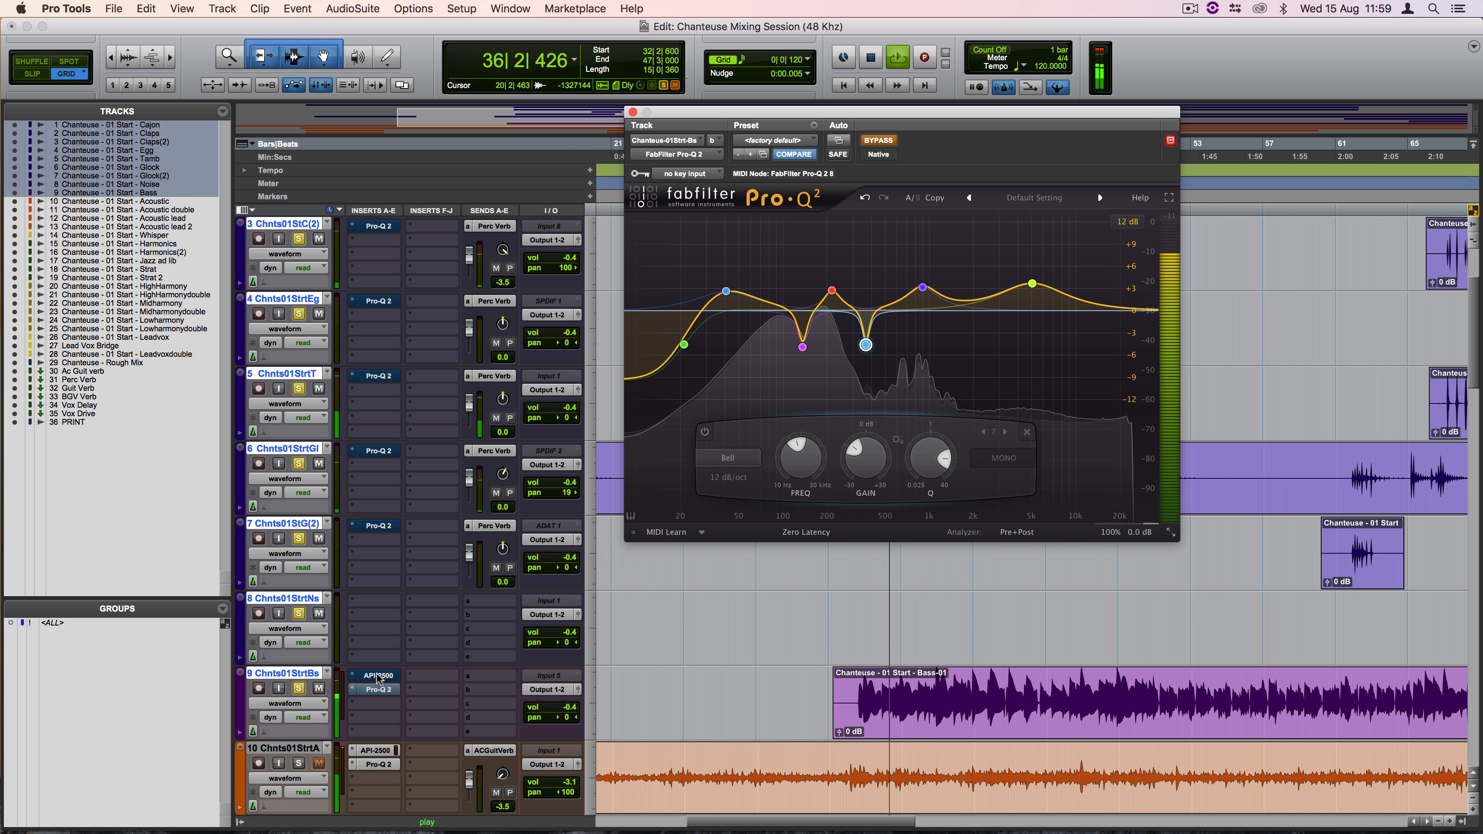
pyautogui.keyDown('super'); pyautogui.click(378, 677); pyautogui.keyUp('super')
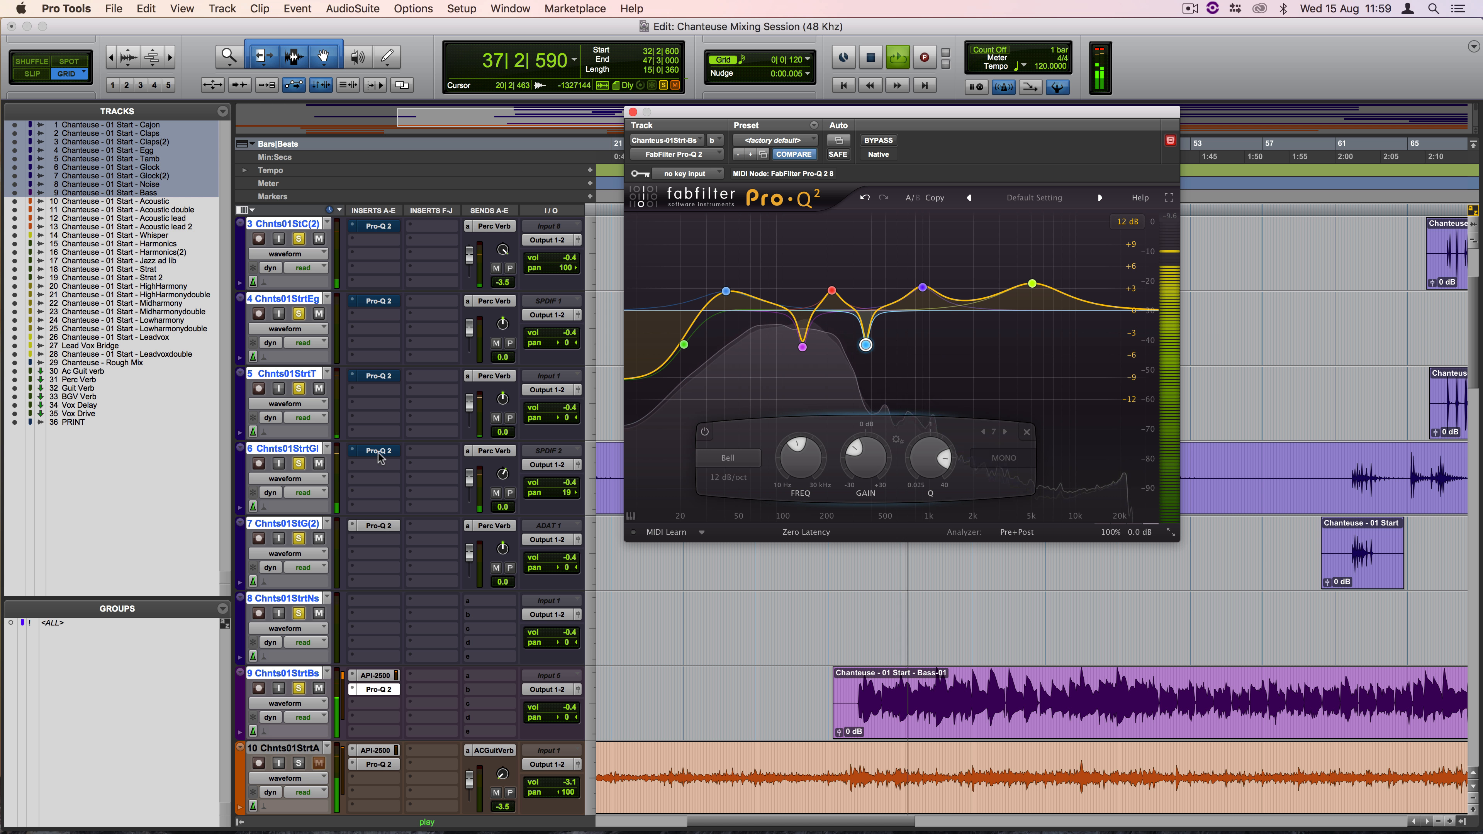
# Step: Reactivate the bypassed Pro-Q 2 inserts on the percussion tracks and the CLA-76 on Cajon
pyautogui.keyDown('super'); pyautogui.click(391, 376); pyautogui.keyUp('super')
pyautogui.scroll(3, 368, 419)
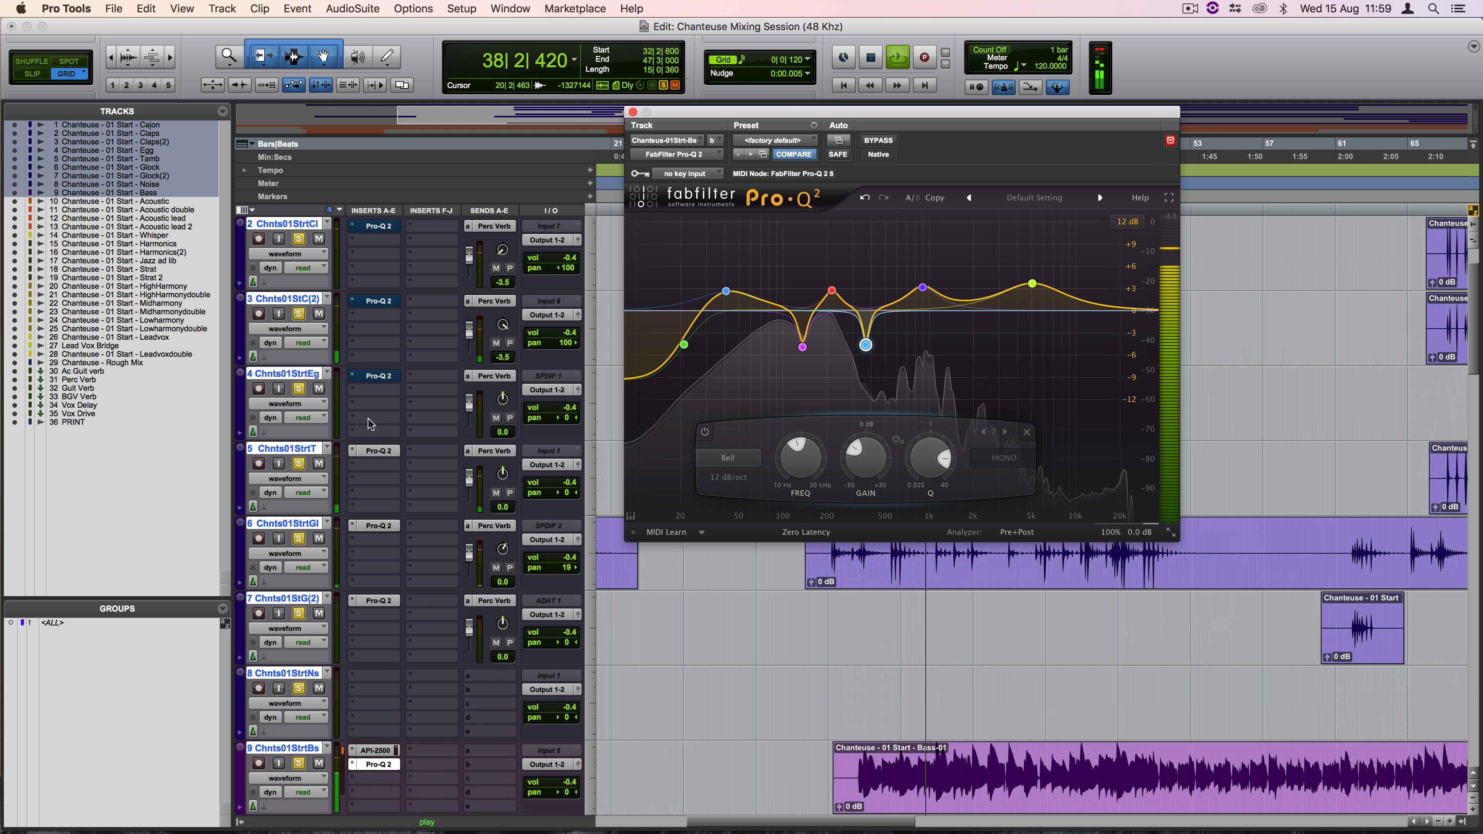
pyautogui.keyDown('super'); pyautogui.click(375, 451); pyautogui.keyUp('super')
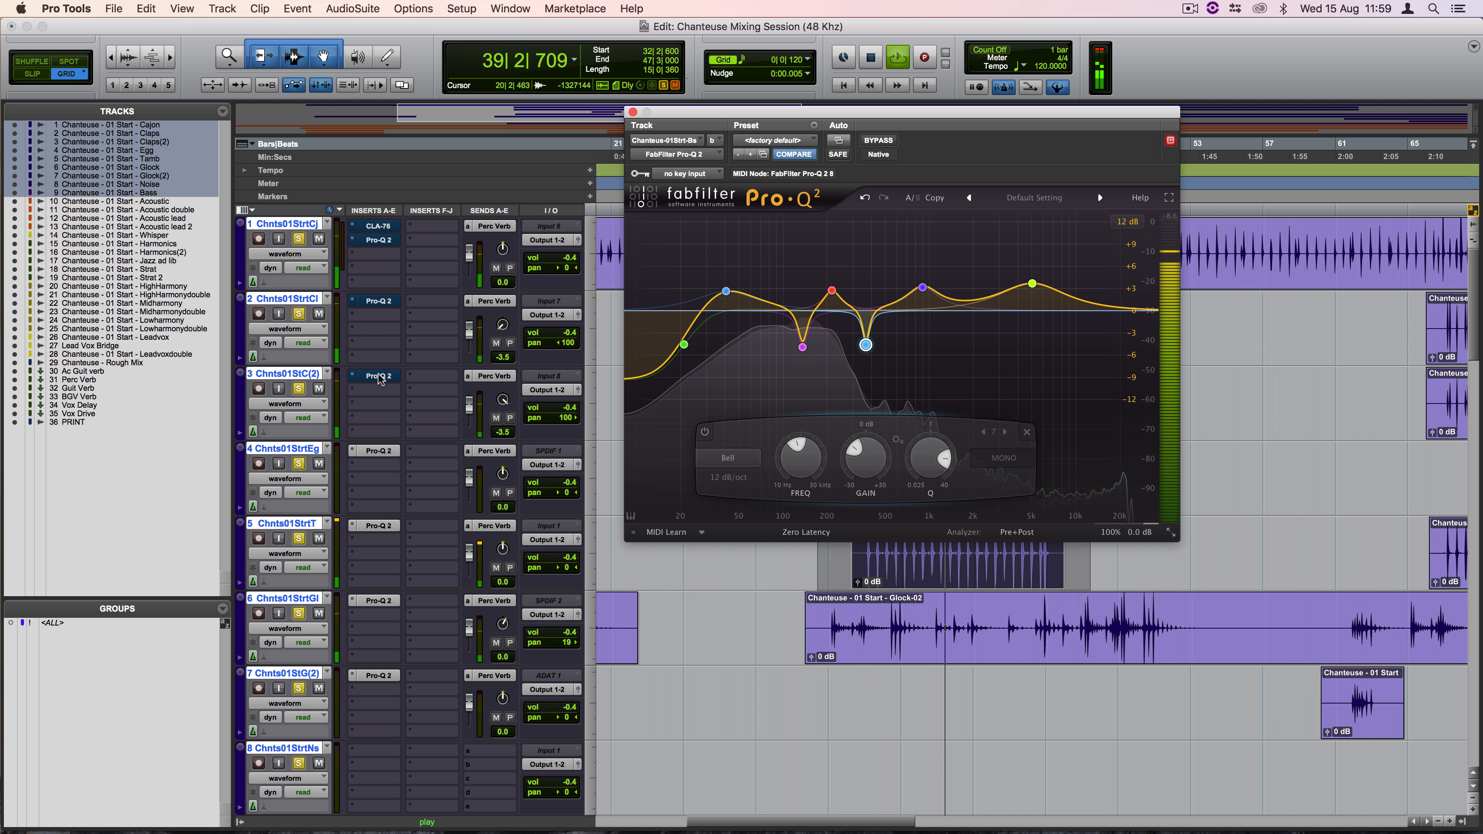
pyautogui.keyDown('super'); pyautogui.click(382, 306); pyautogui.keyUp('super')
pyautogui.keyDown('super'); pyautogui.click(381, 243); pyautogui.keyUp('super')
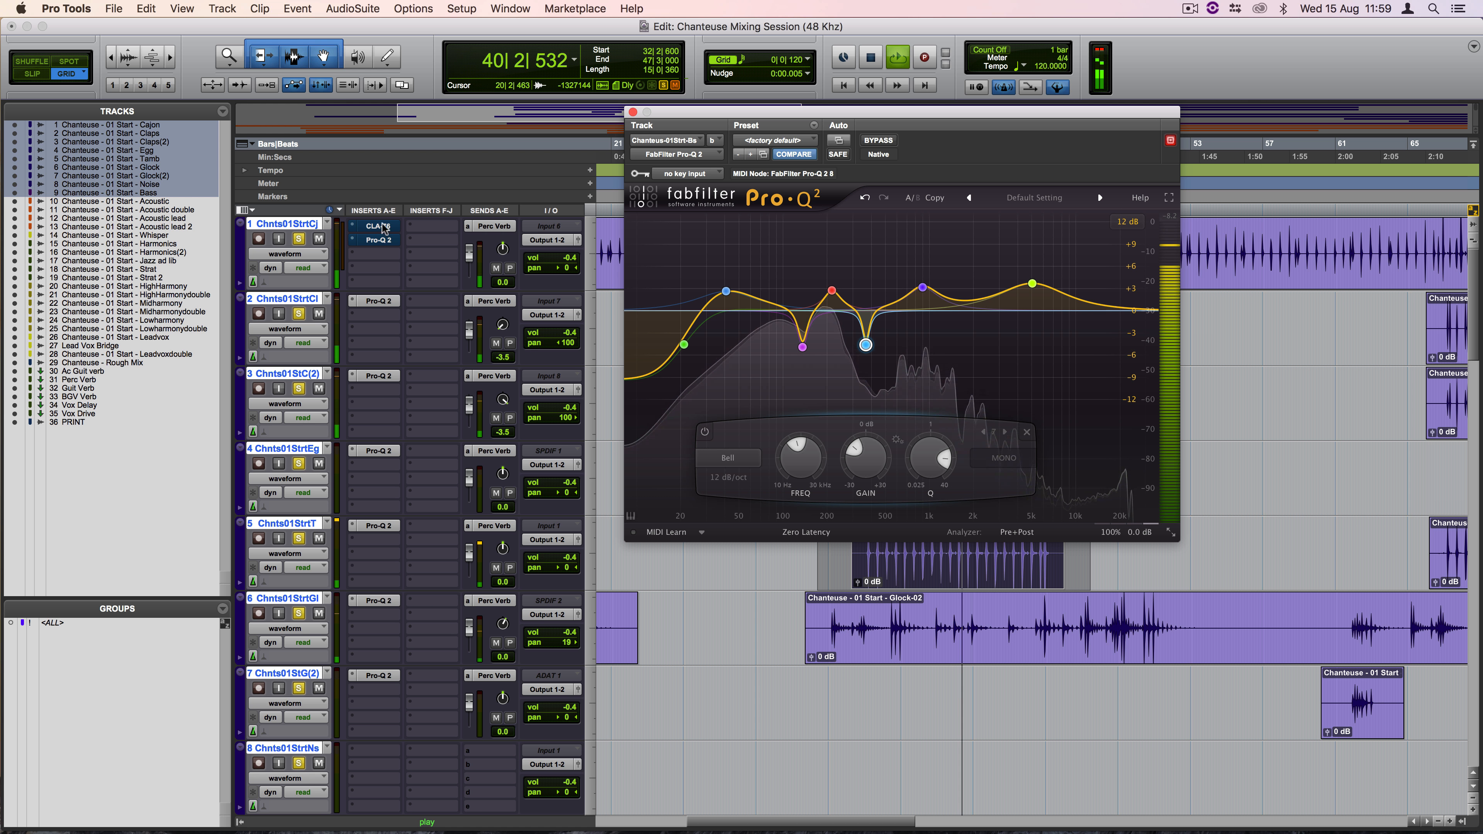
pyautogui.keyDown('super'); pyautogui.click(380, 227); pyautogui.keyUp('super')
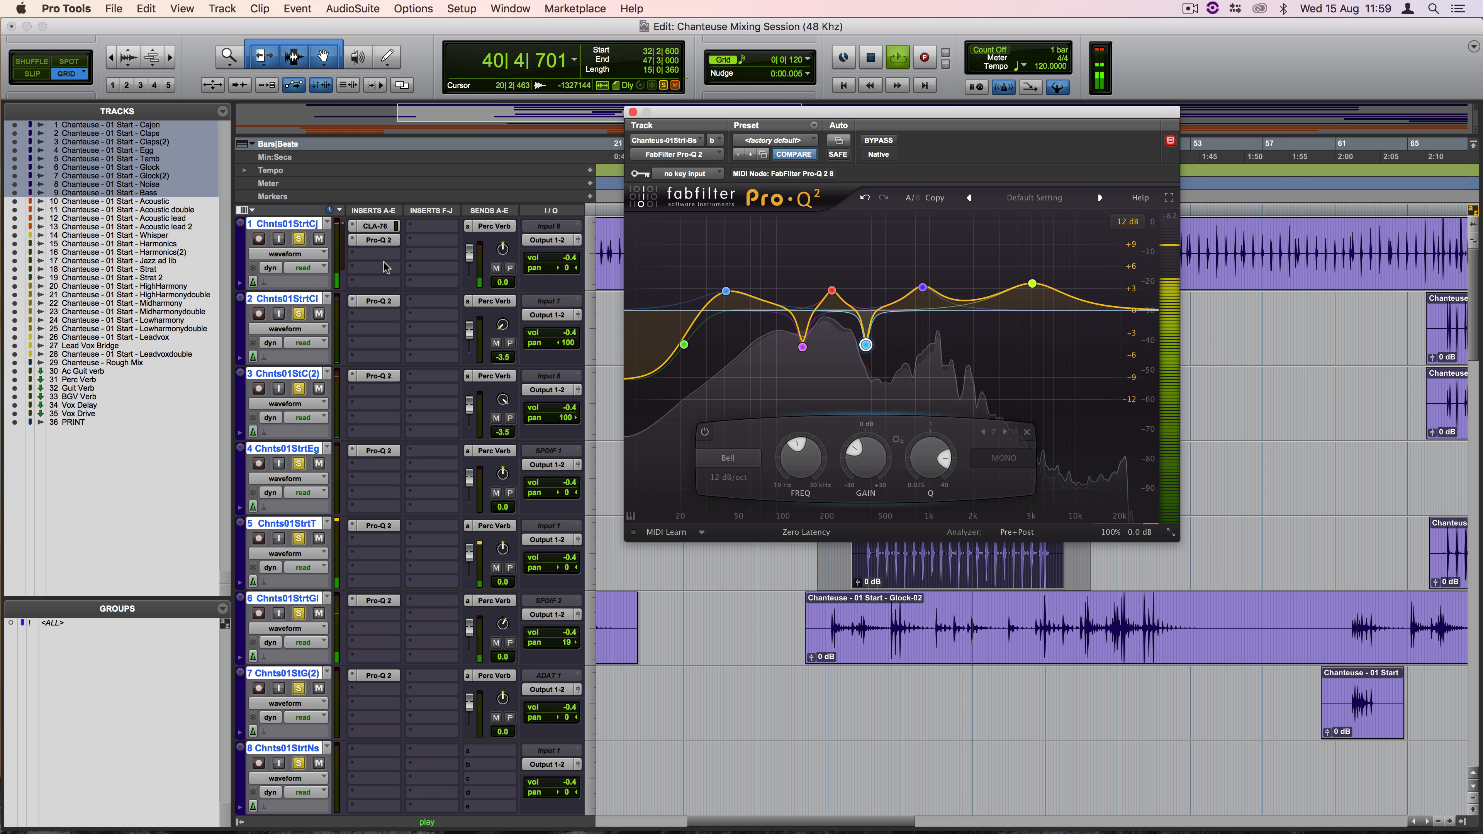
# Step: Compare the full mix with the soloed percussion and bass tracks, leave the solos off, and stop playback
pyautogui.click(299, 238)
pyautogui.click(298, 240)
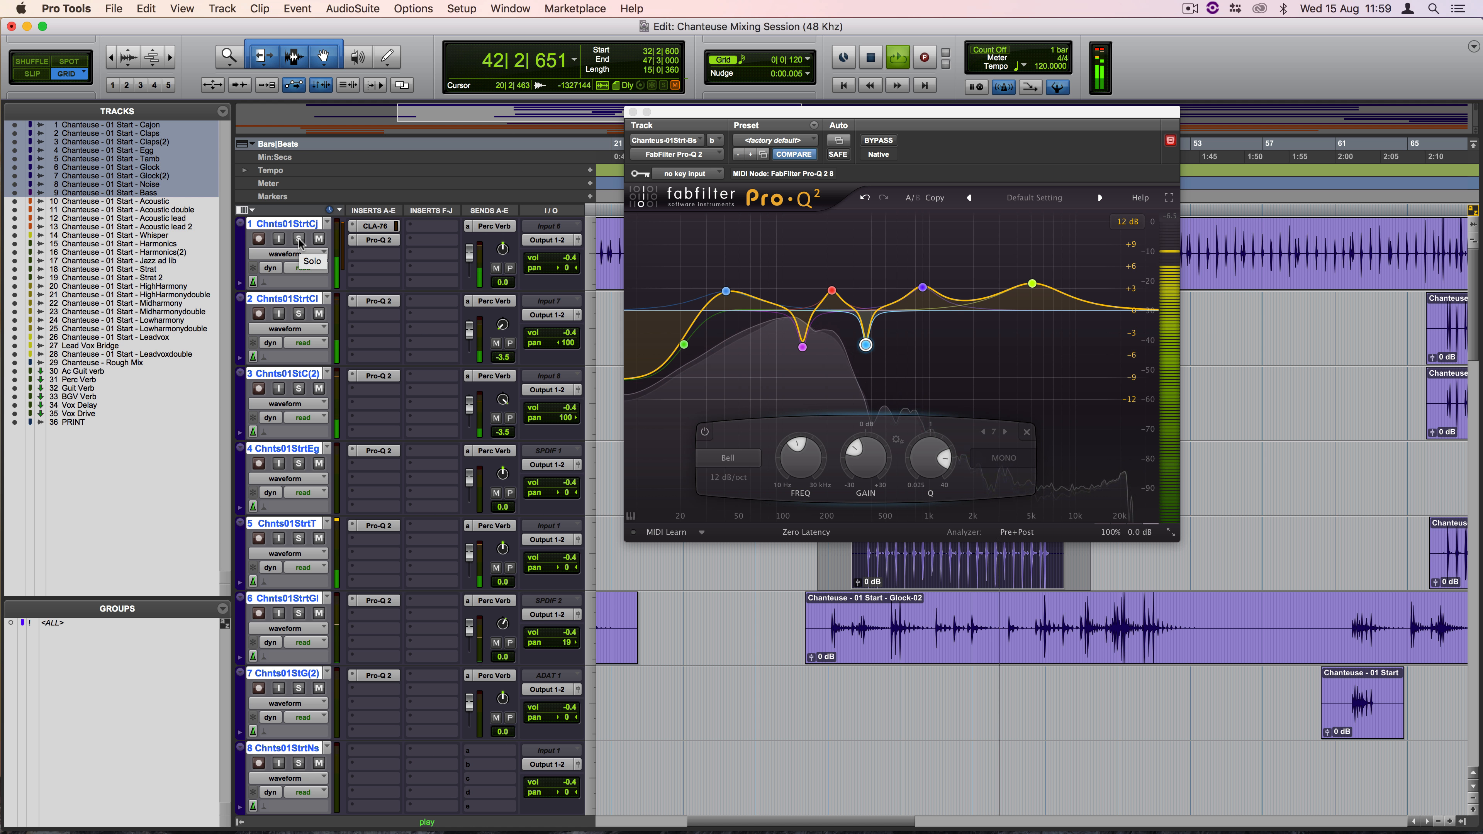
pyautogui.keyDown('alt'); pyautogui.click(298, 240); pyautogui.keyUp('alt')
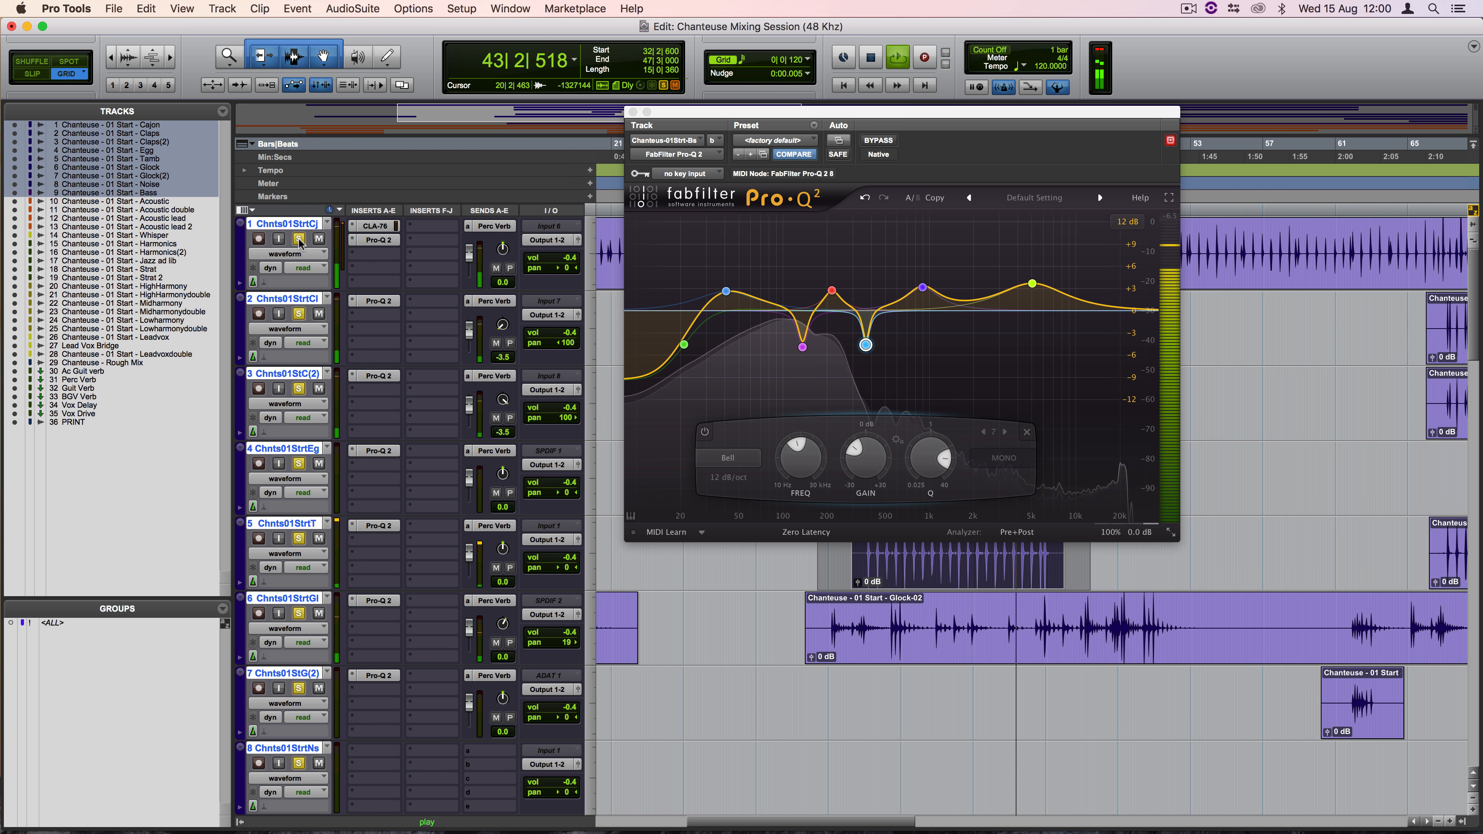
pyautogui.keyDown('alt'); pyautogui.click(299, 241); pyautogui.keyUp('alt')
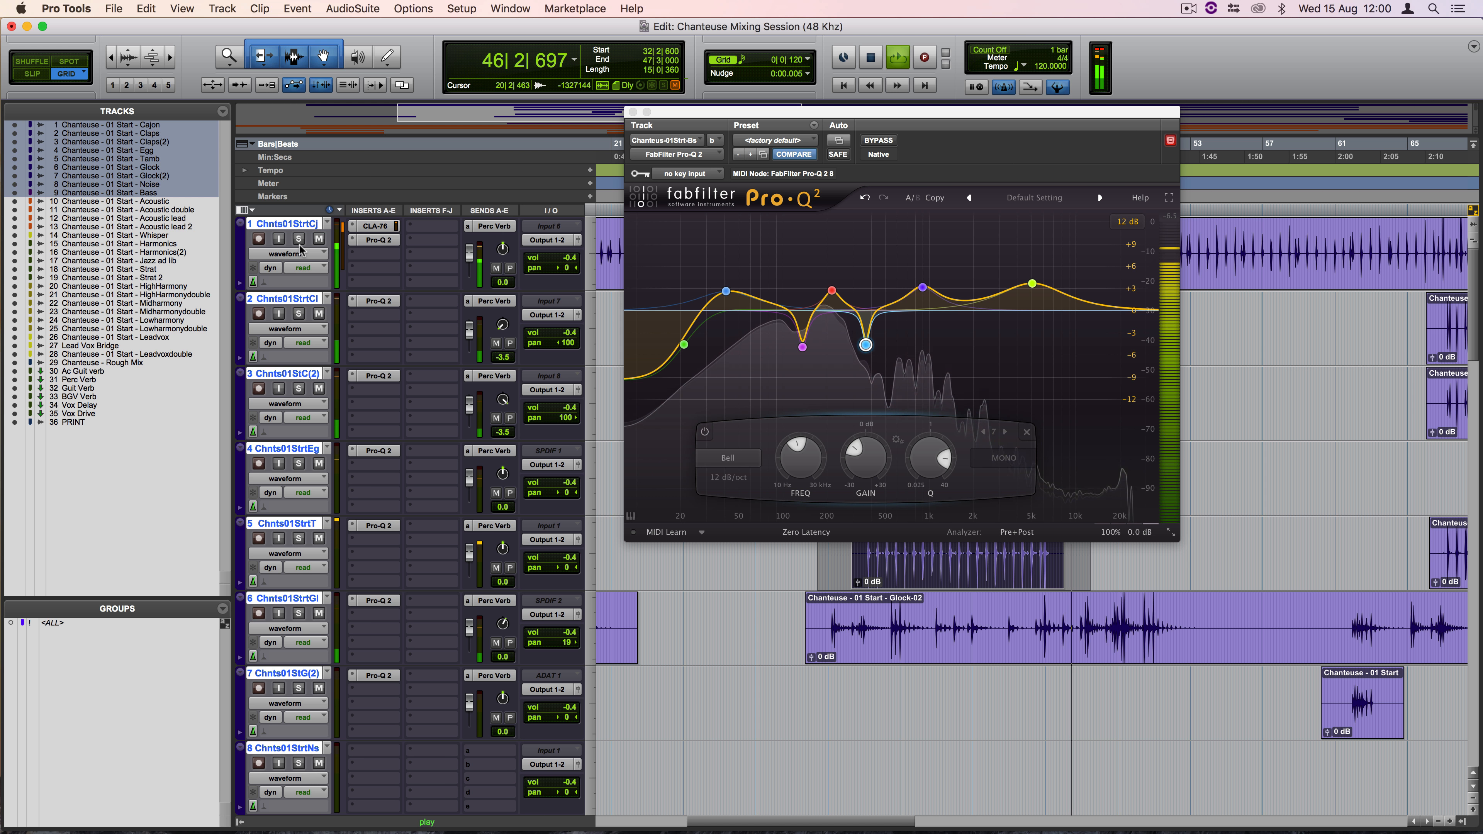
pyautogui.press('space')
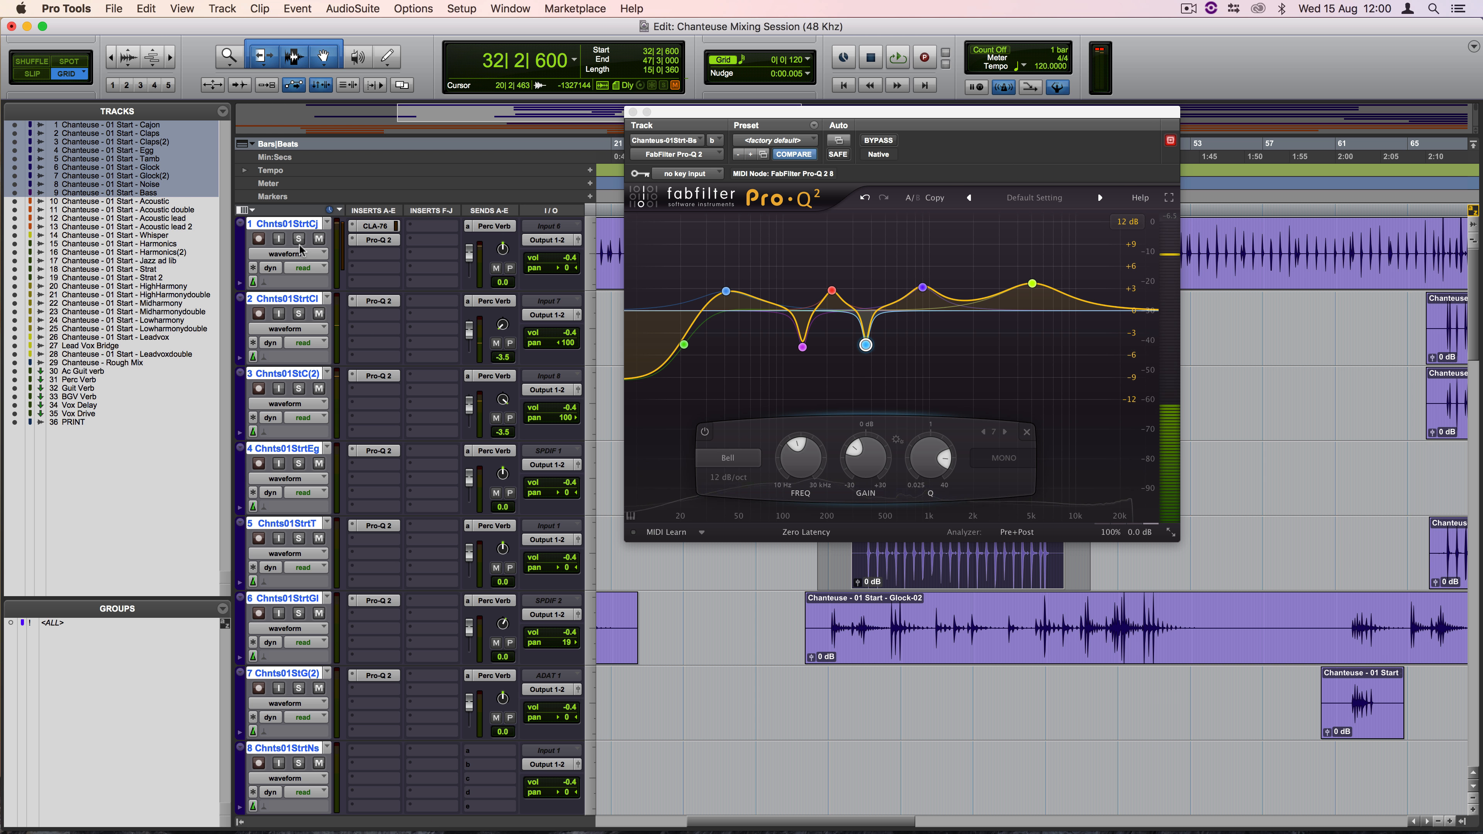